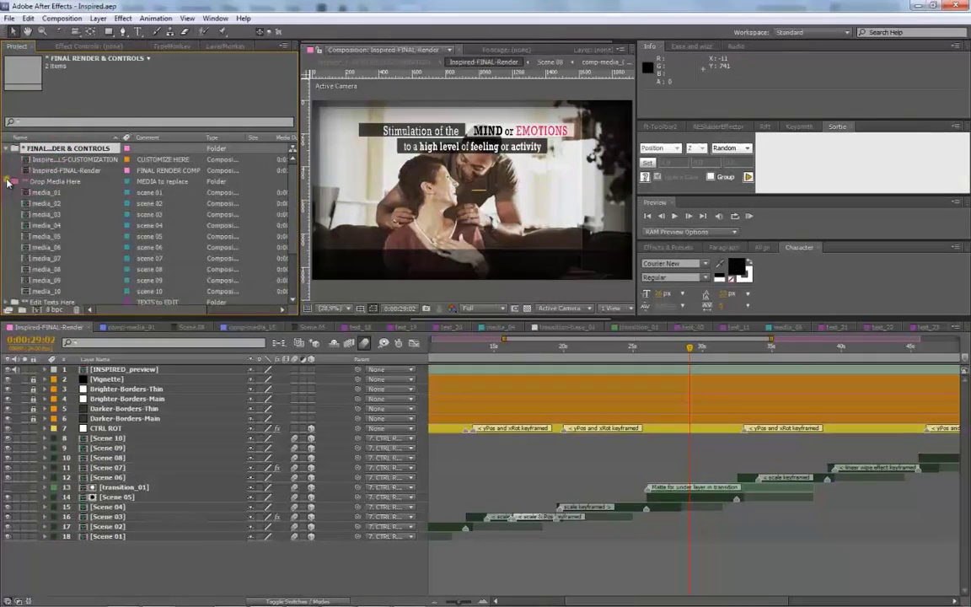
- Collapse the Drop Media Here folder and select the layers from Scene 10 to Scene 01 in the Inspired-FINAL-Render composition
left_click(15, 181)
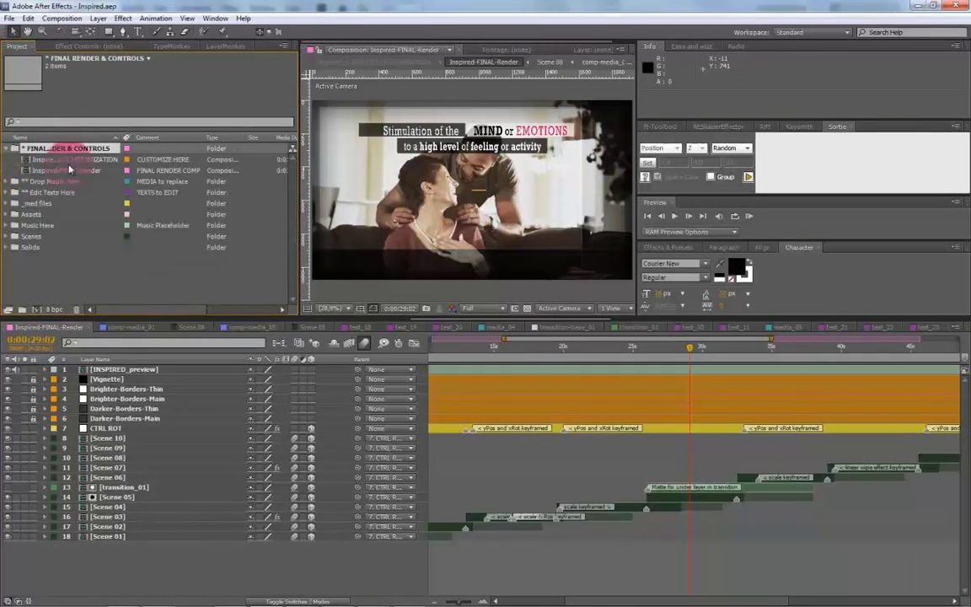
left_click(66, 171)
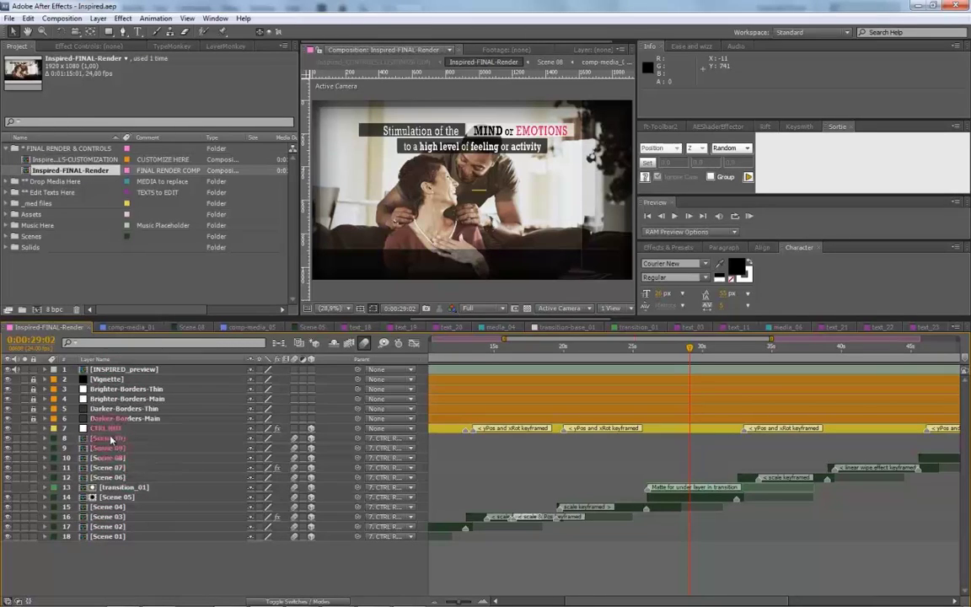
left_click(108, 440)
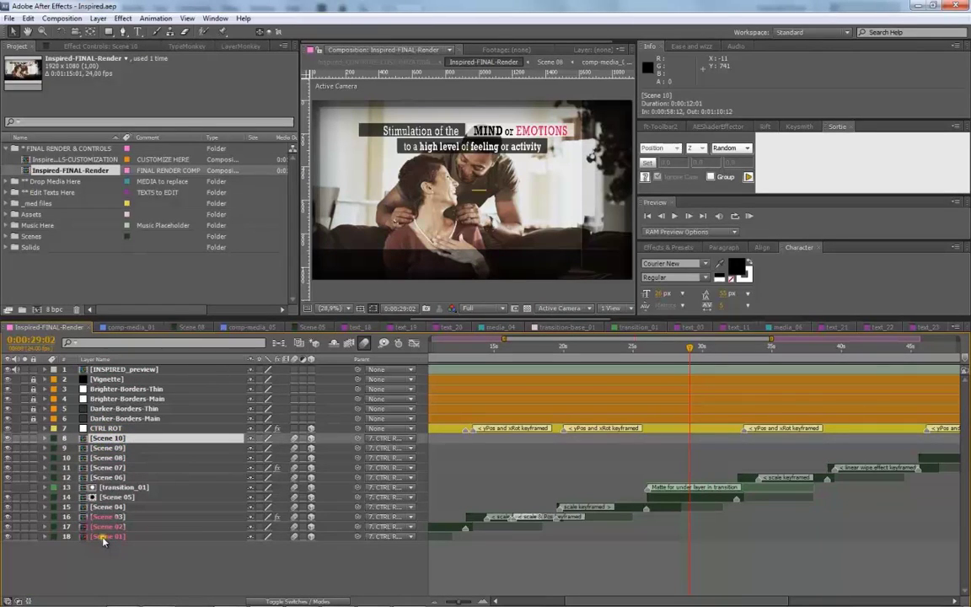
left_click(104, 538, "shift")
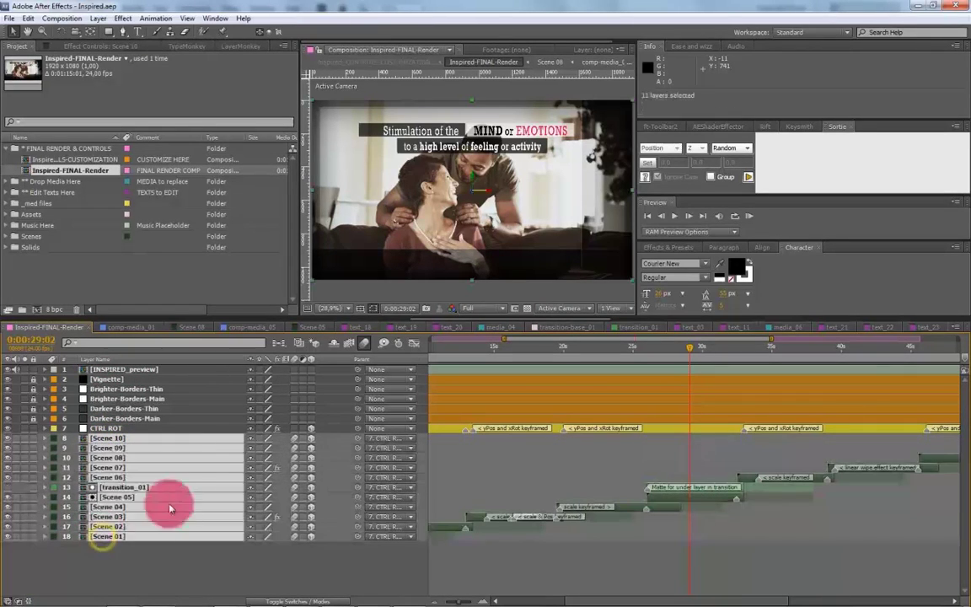
- Reveal the keyframed properties of the CTRL ROT layer to review its animation, and collapse them again
left_click(125, 429)
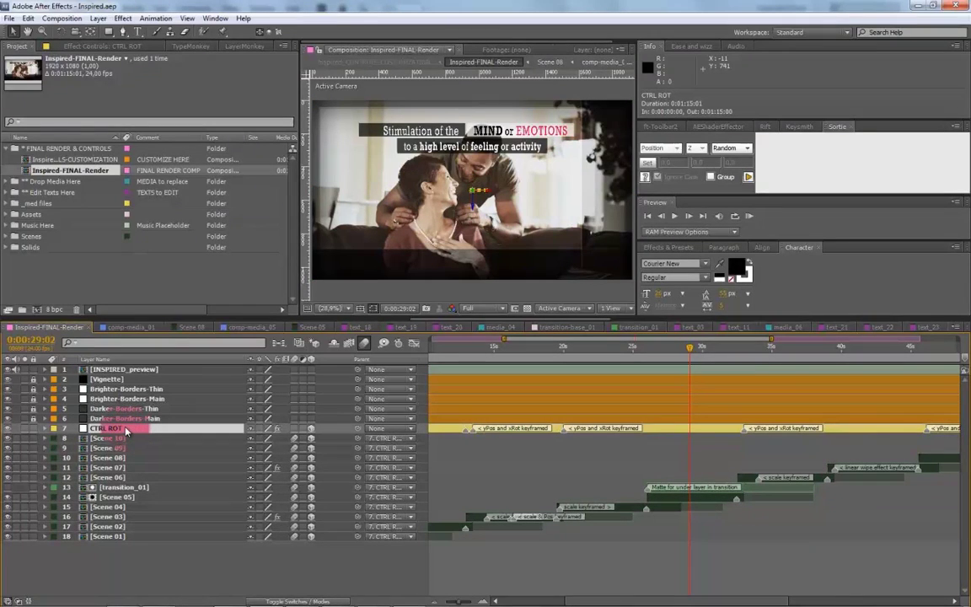
key("u")
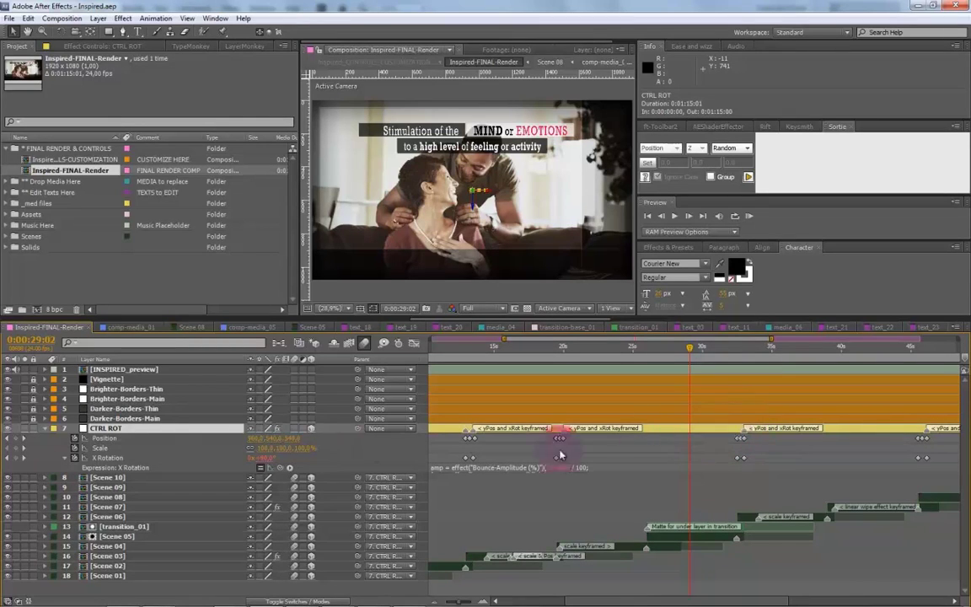
left_click(46, 428)
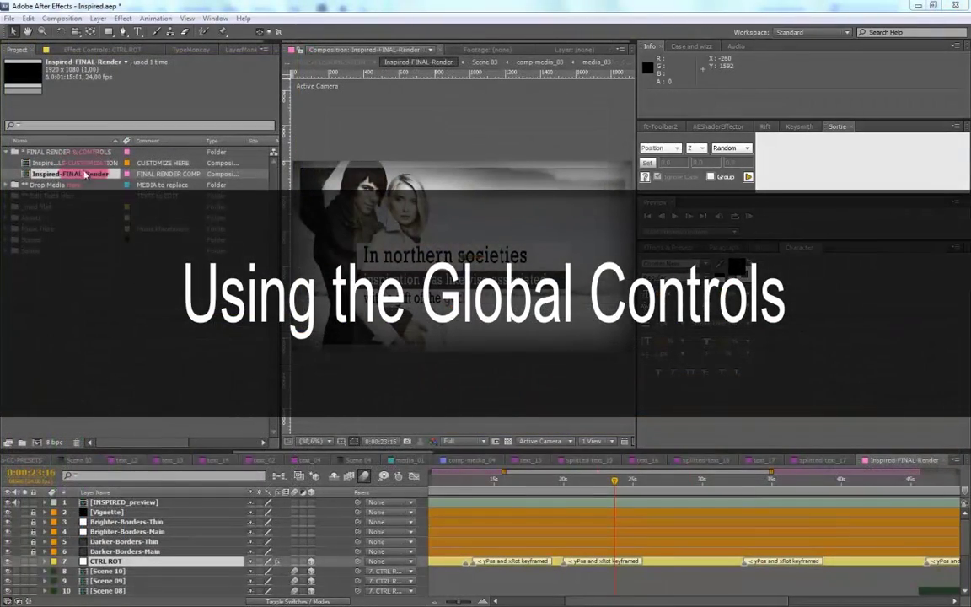
- Open the Inspired_CONTROLS-CUSTOMIZATION composition and display the effect controls of the EFFECTS-LAYOUT layer
left_click(72, 163)
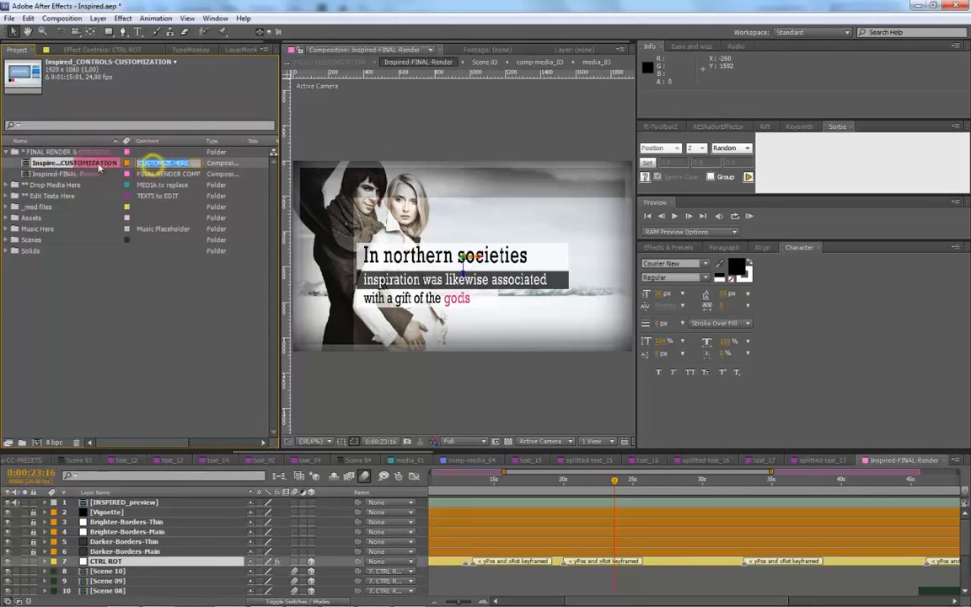
double_click(91, 164)
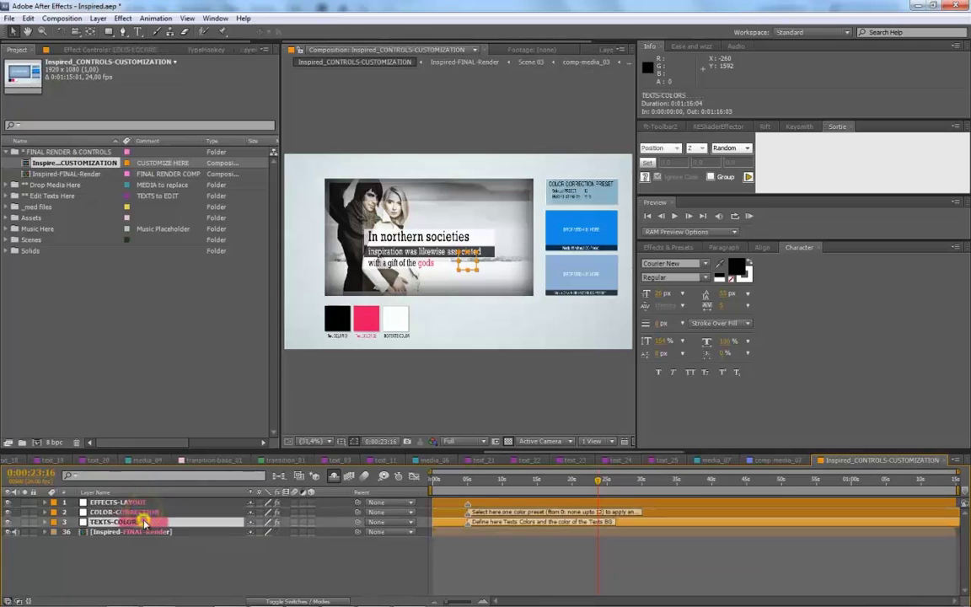
left_click(120, 50)
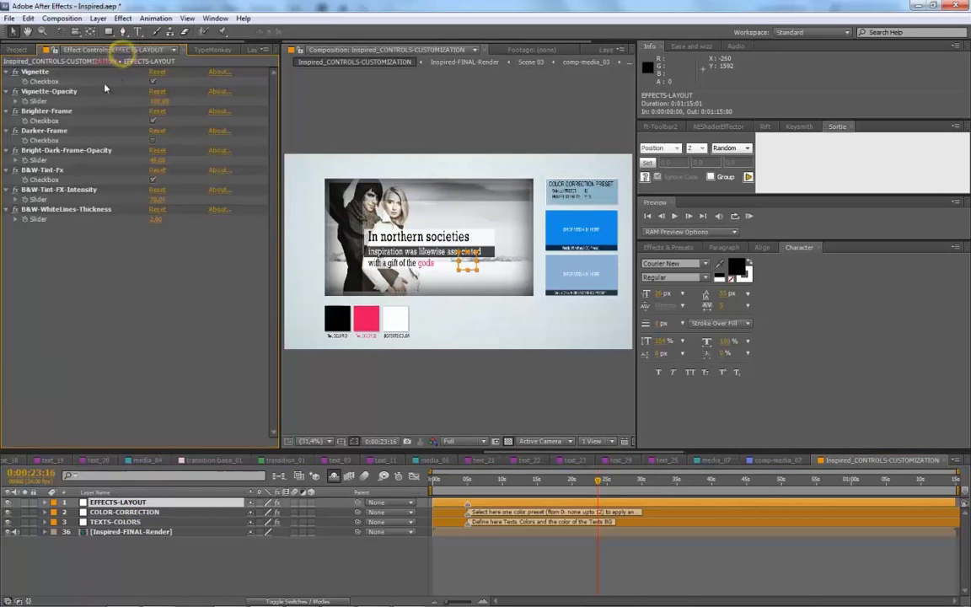
left_click(128, 503)
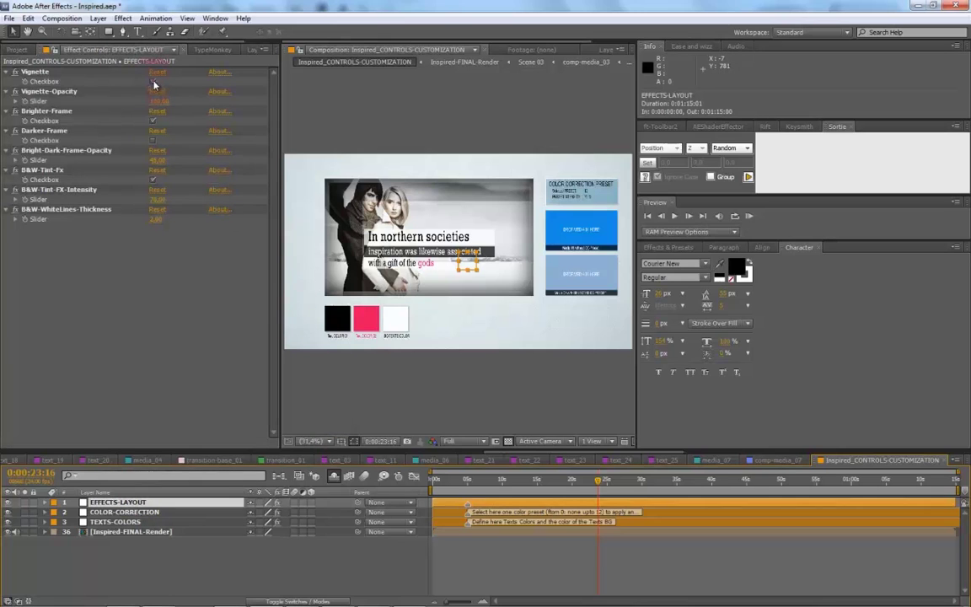
- Set B&W-Tint-FX-Intensity to 80 and B&W-WhiteLines-Thickness to 15, and turn off B&W-Tint-Fx
left_click(154, 180)
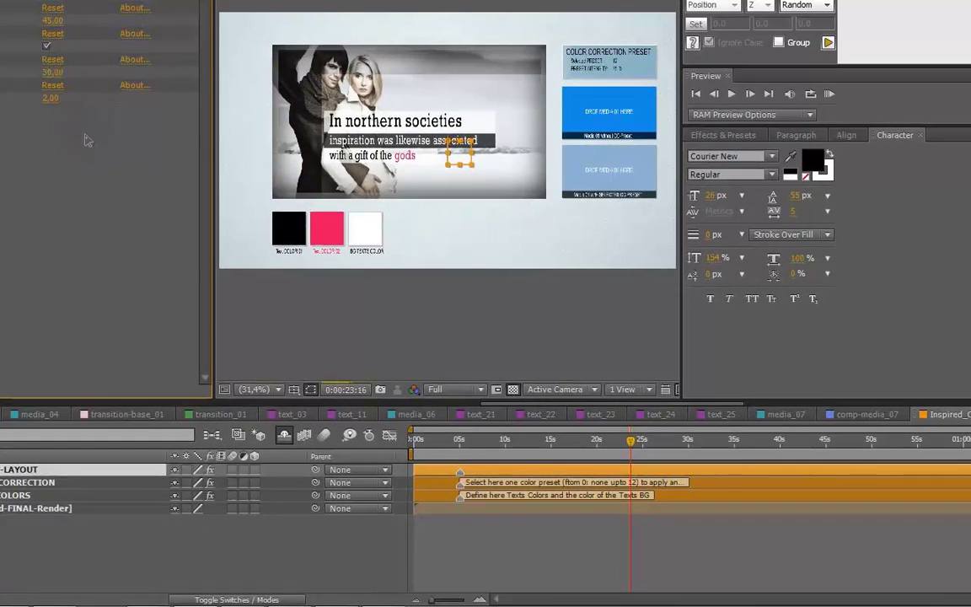
left_click(155, 219)
key("Return")
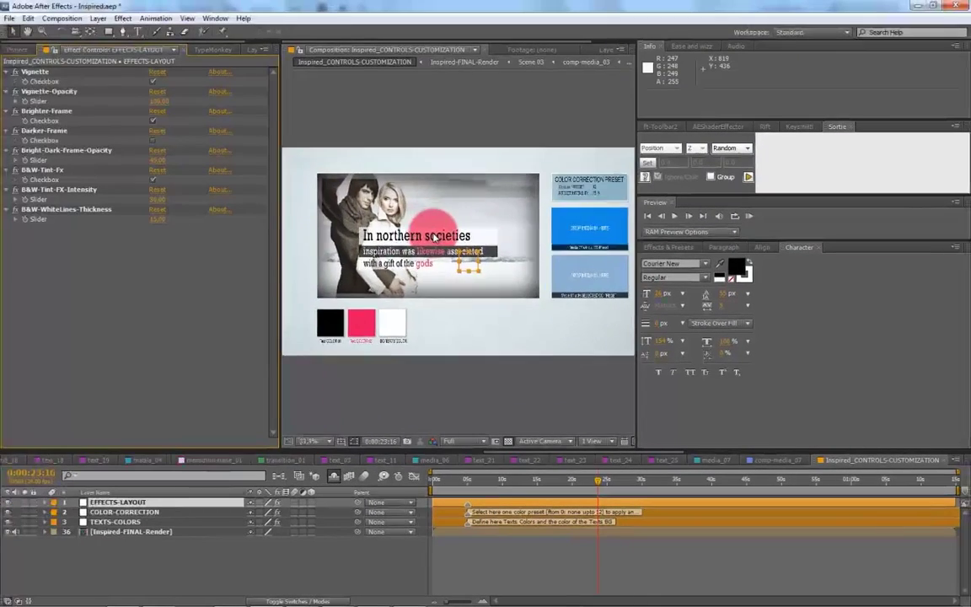
key("period")
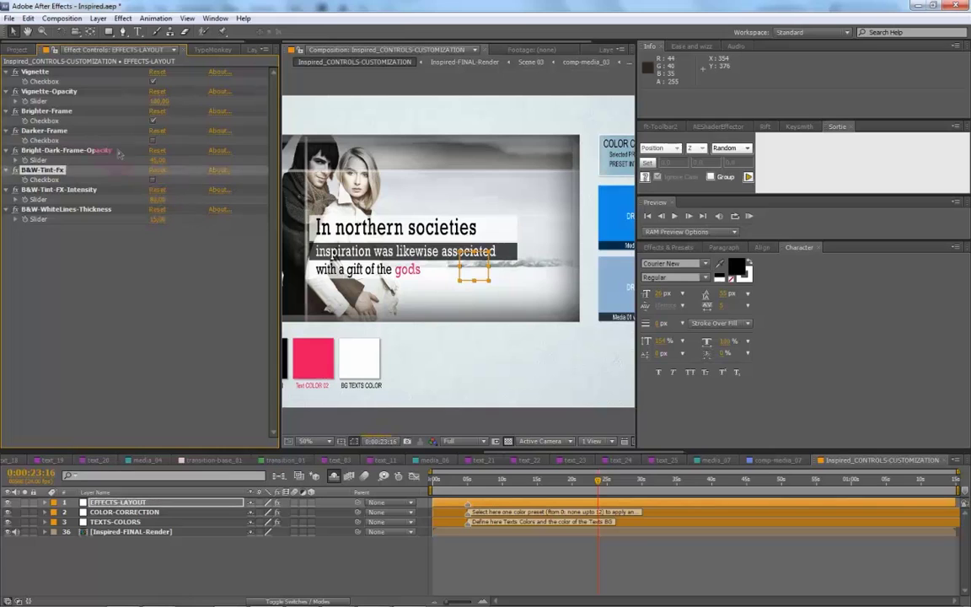
- Switch from the brighter frame to the darker frame and set Bright-Dark-Frame-Opacity to 20
left_click(156, 158)
left_click(155, 166)
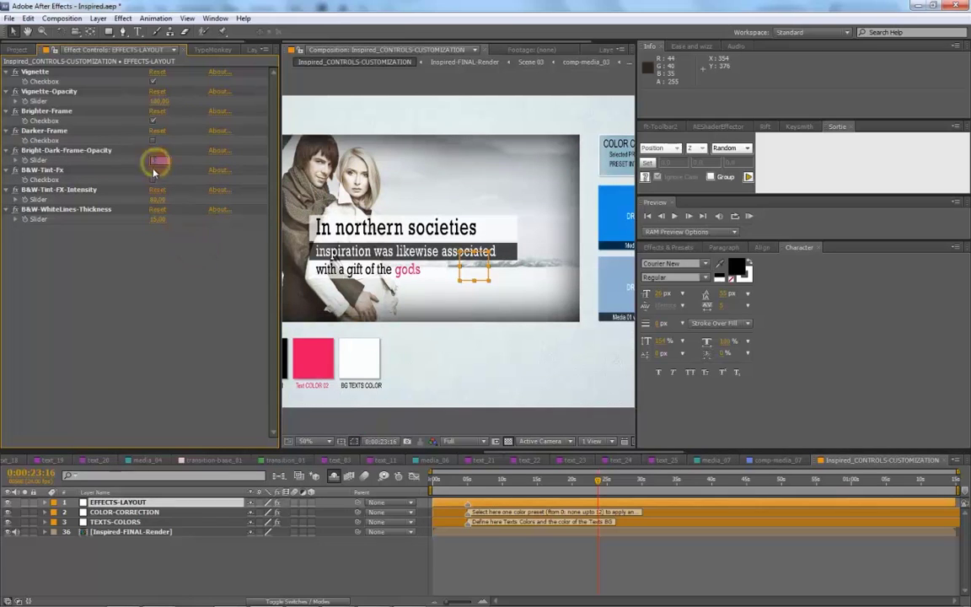
left_click(152, 120)
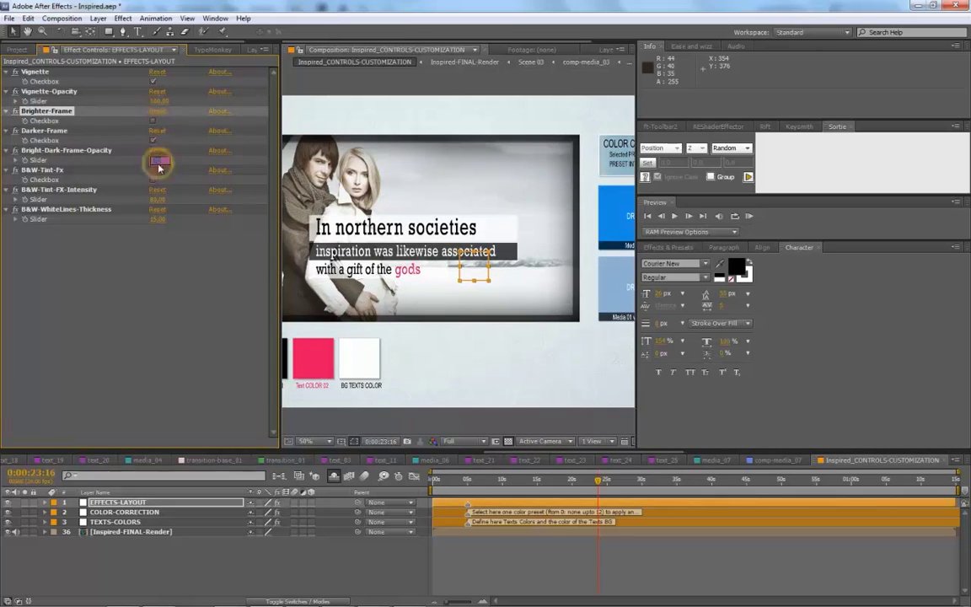
- Turn off the remaining frame effect and set Vignette-Opacity to 50
left_click(153, 120)
left_click(153, 81)
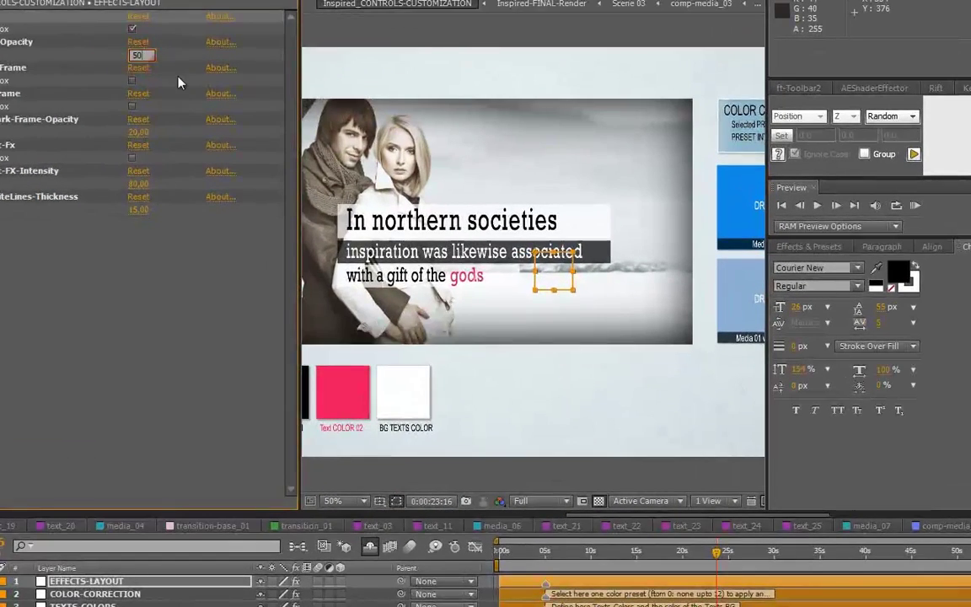
left_click(178, 81)
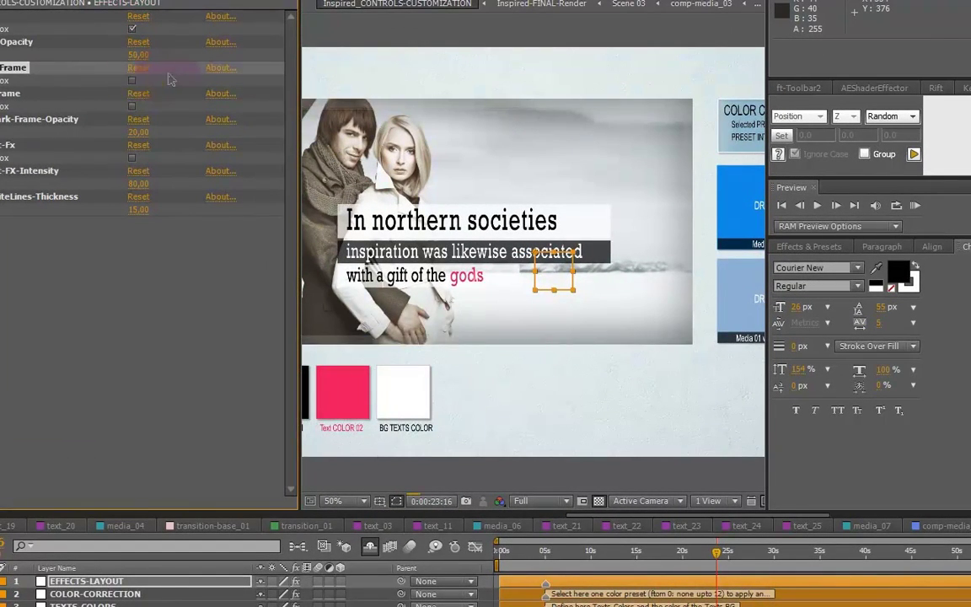
- On the COLOR-CORRECTION layer, set CC-Preset to 10 and adjust CC-Preset-Intensity
left_click(118, 593)
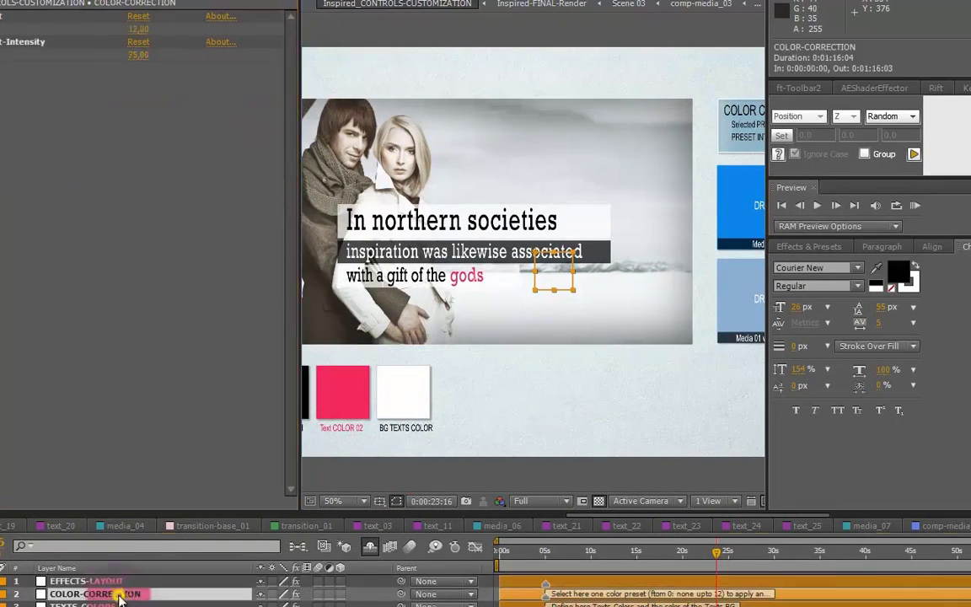
left_click(413, 382)
key("comma")
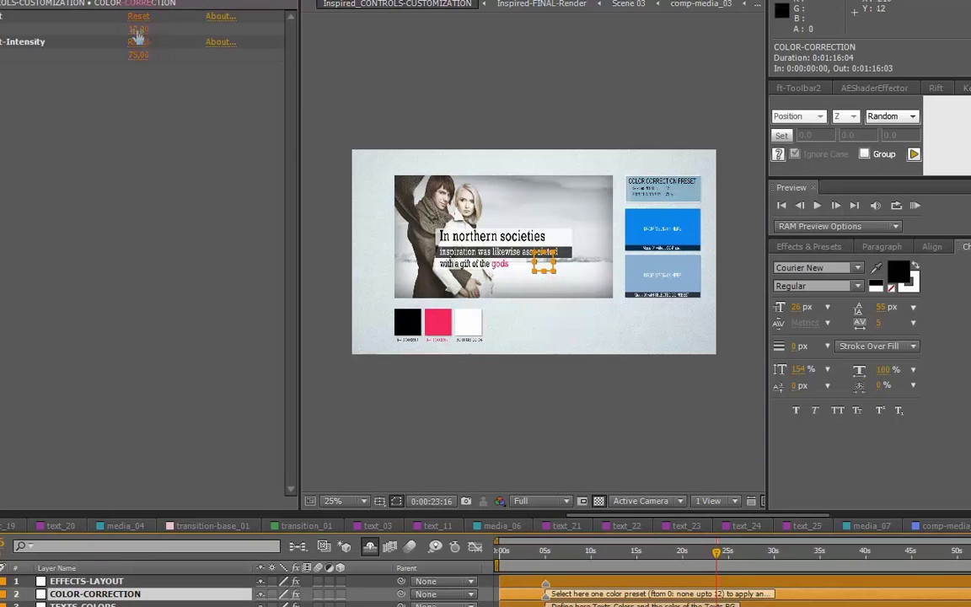
left_click(549, 325)
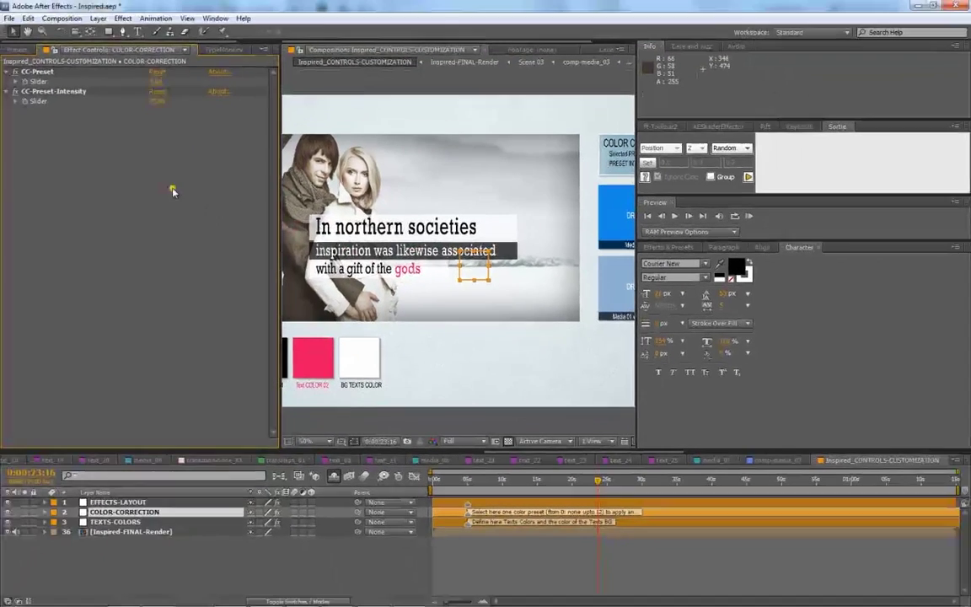
left_click_drag(167, 82, 154, 82)
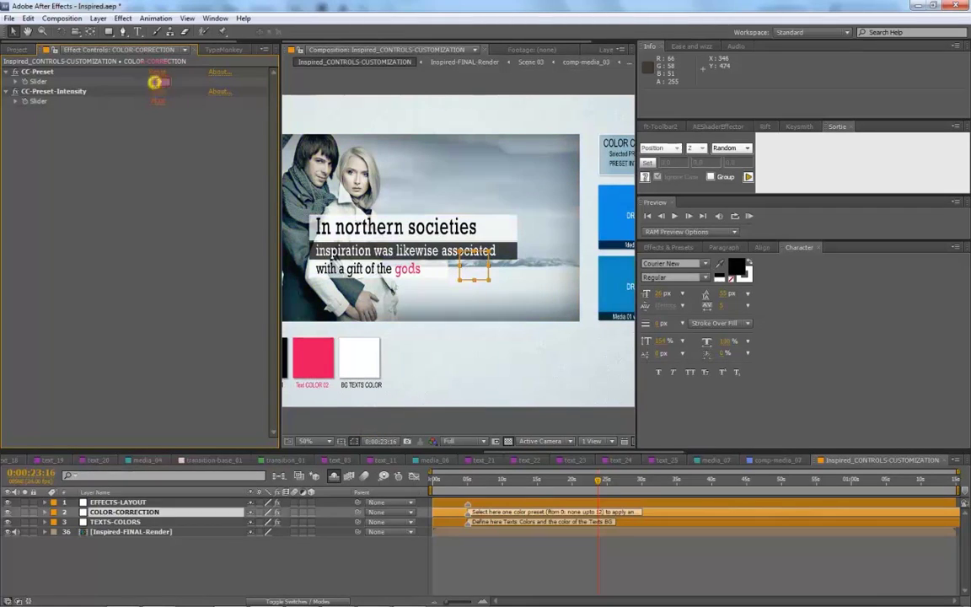
left_click(156, 83)
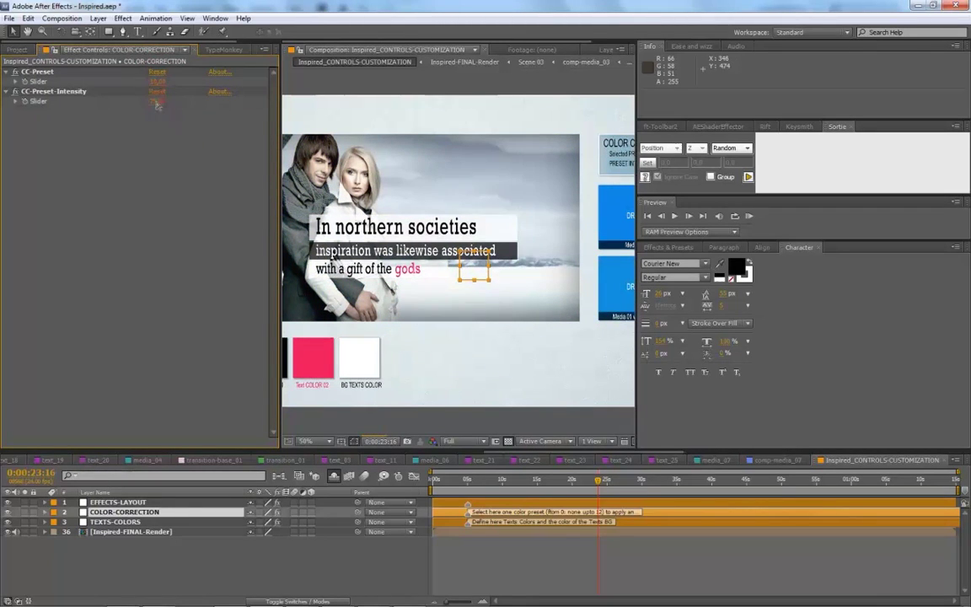
left_click(157, 102)
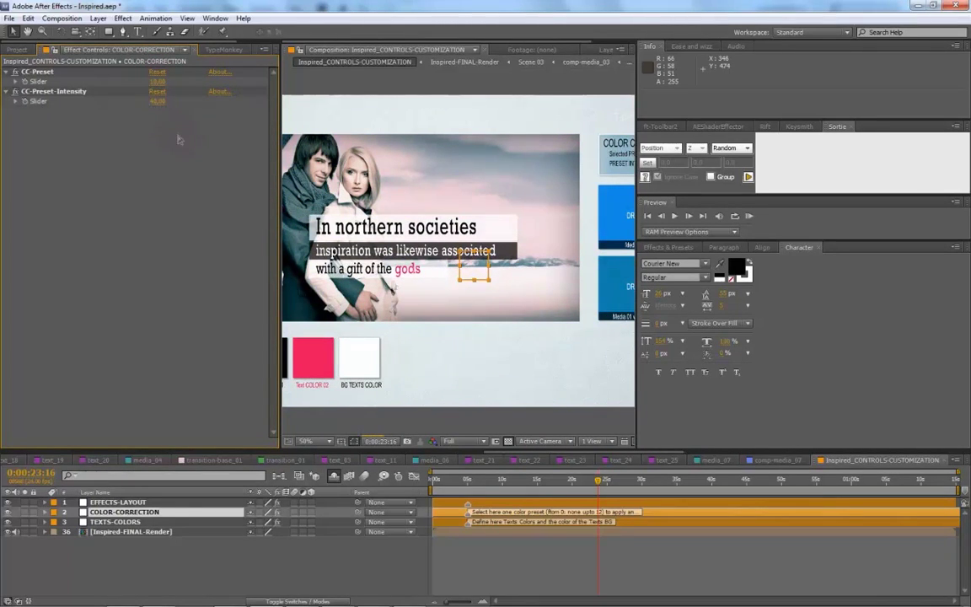
left_click(154, 102)
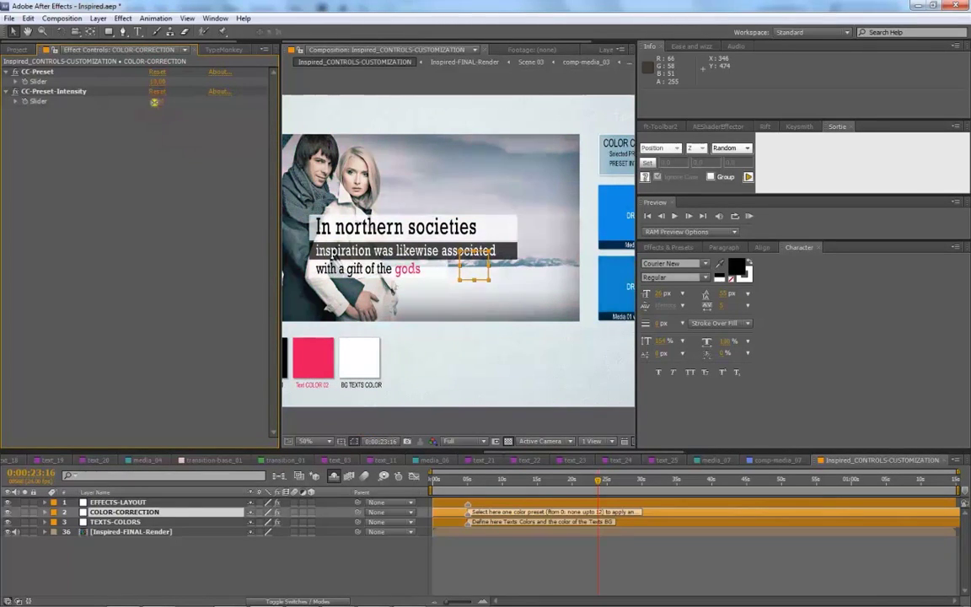
- Display the TEXTS-COLORS layer's controls and set TextColor-01 to blue
double_click(135, 523)
left_click(353, 49)
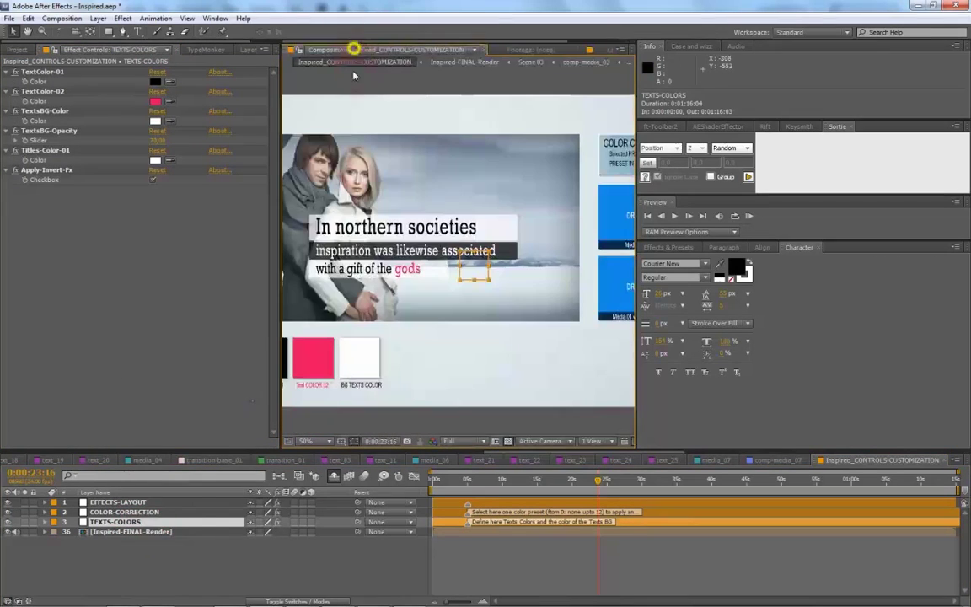
left_click(156, 82)
left_click(428, 281)
left_click(371, 384)
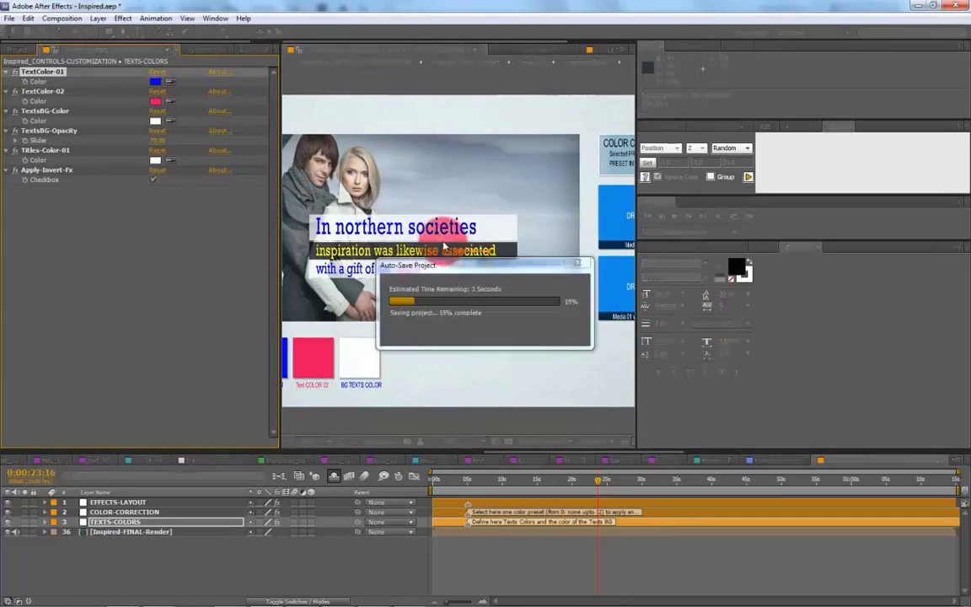
- Change TextColor-02 to purple
left_click(156, 102)
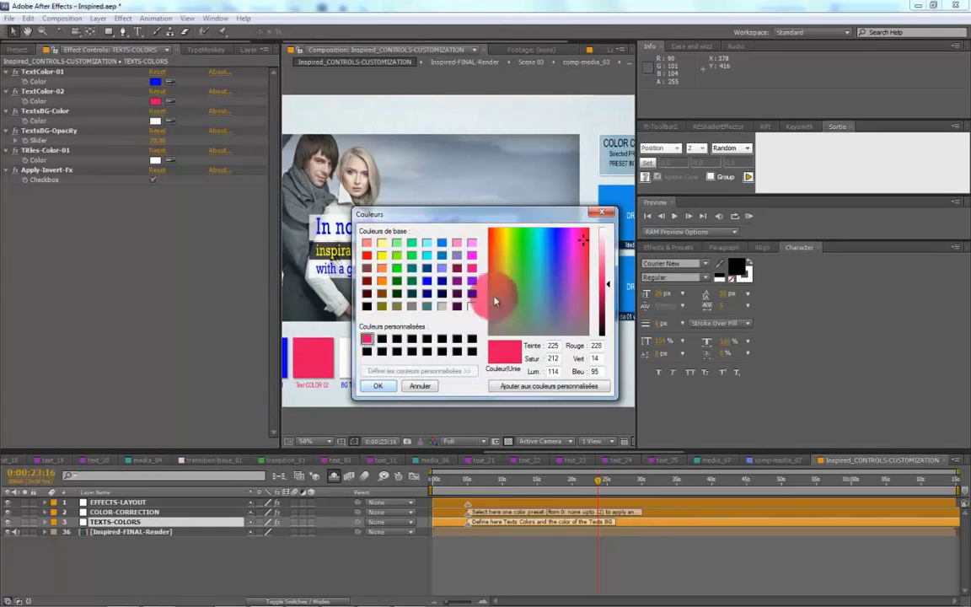
left_click(512, 241)
left_click(330, 352)
- Turn off Apply-Invert-Fx and set TextsBG-Color to mid gray (RGB 128, 128, 128)
left_click(152, 180)
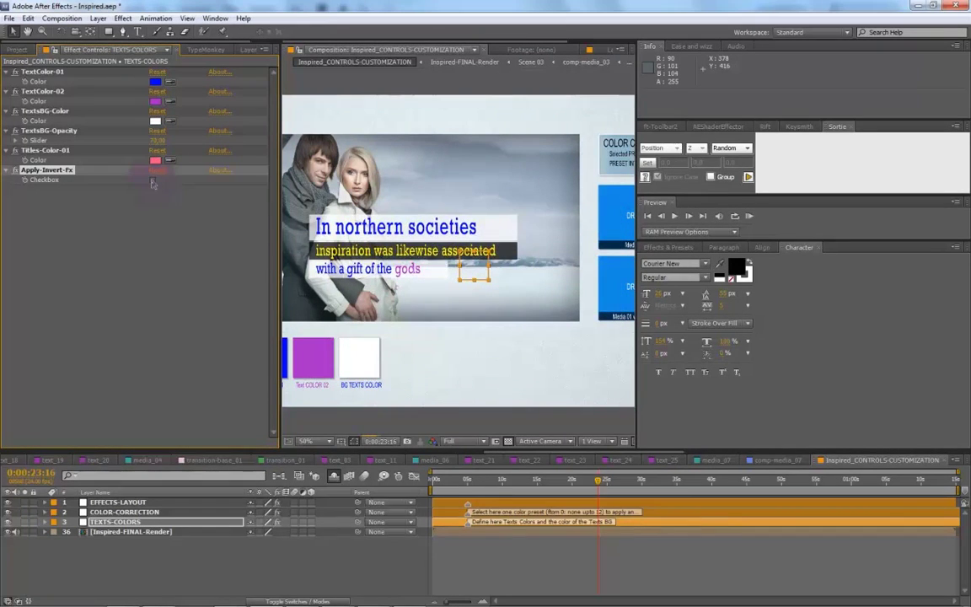
left_click(155, 121)
left_click(425, 291)
left_click(347, 411)
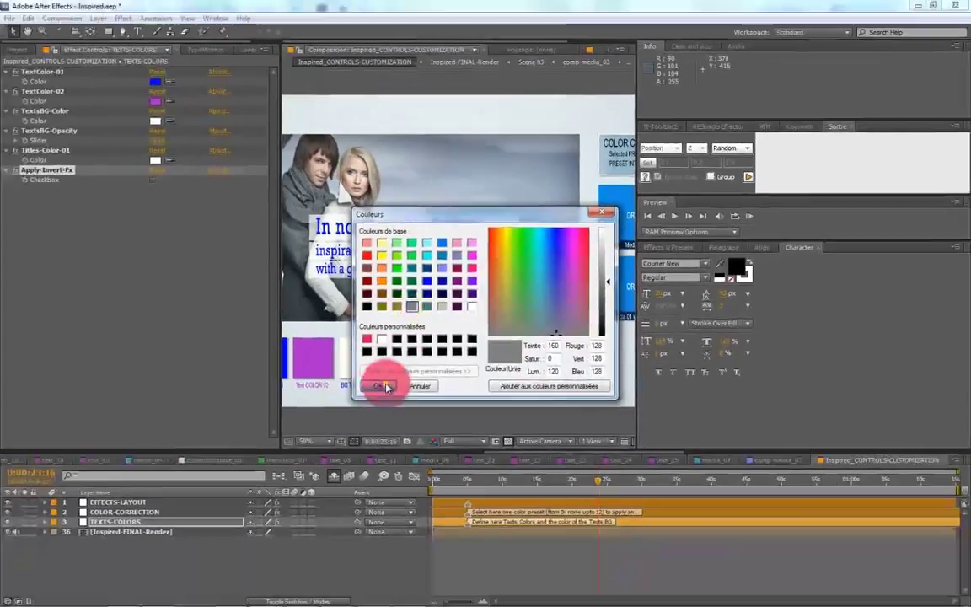
- Expand the Drop Media Here folder and select the placeholder compositions media_01 through media_10
left_click(53, 182)
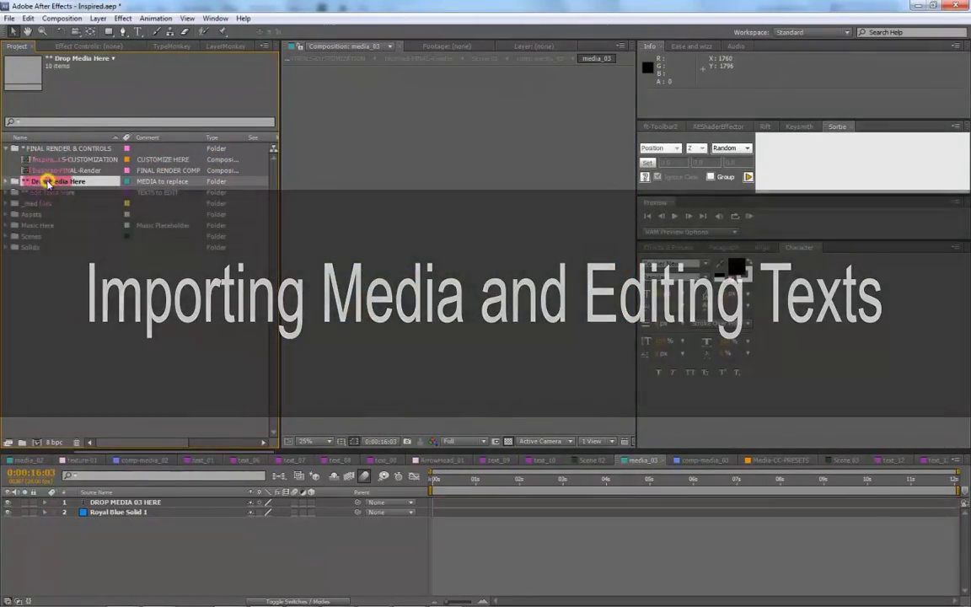
left_click(14, 182)
left_click(43, 193)
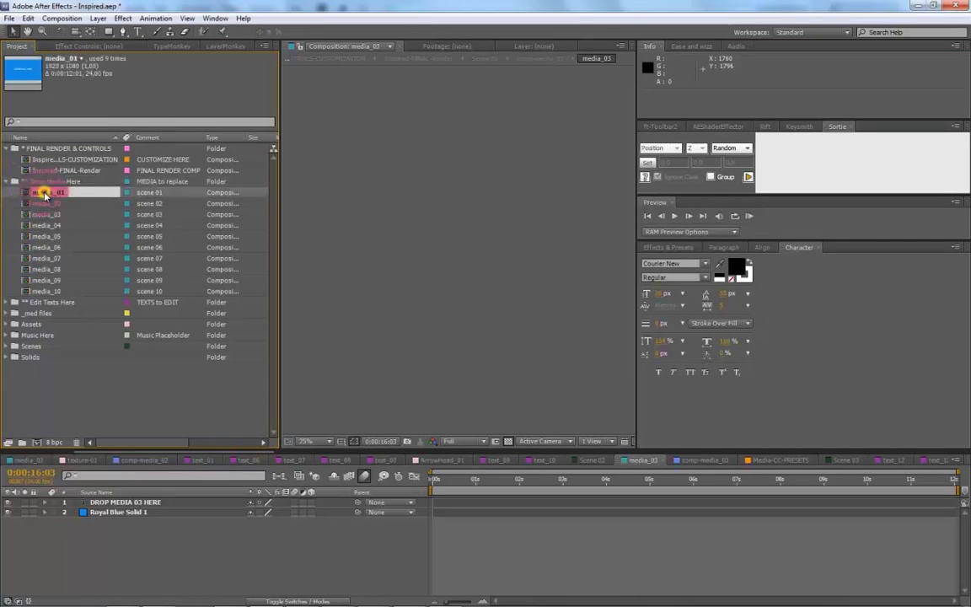
left_click(39, 290, "shift")
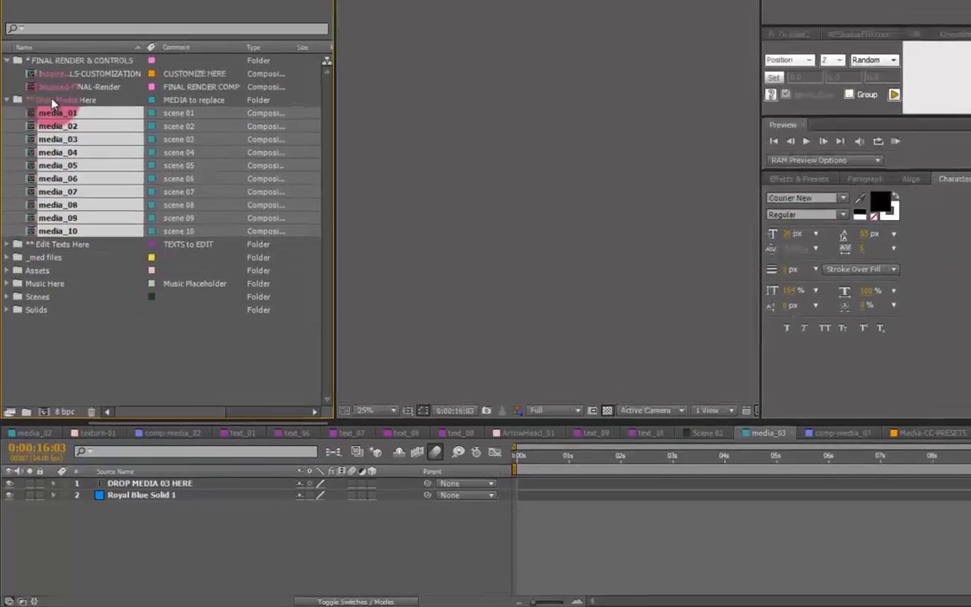
- Import _Depositphotos_4596940_original.jpg, _landscape.jpg and the _photodune girl-tablet image as footage into the Drop Media Here folder
left_click(43, 182)
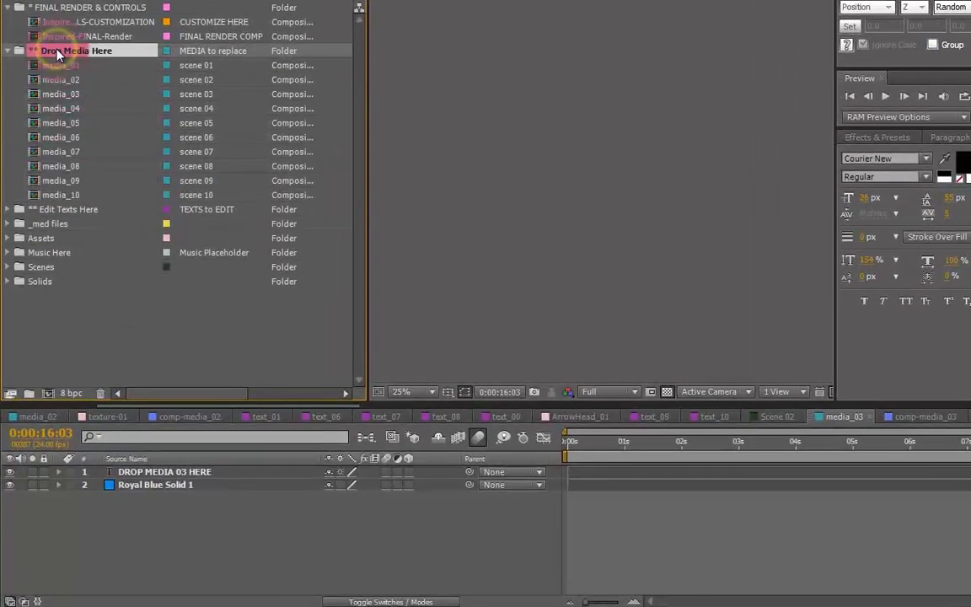
key("alt+f")
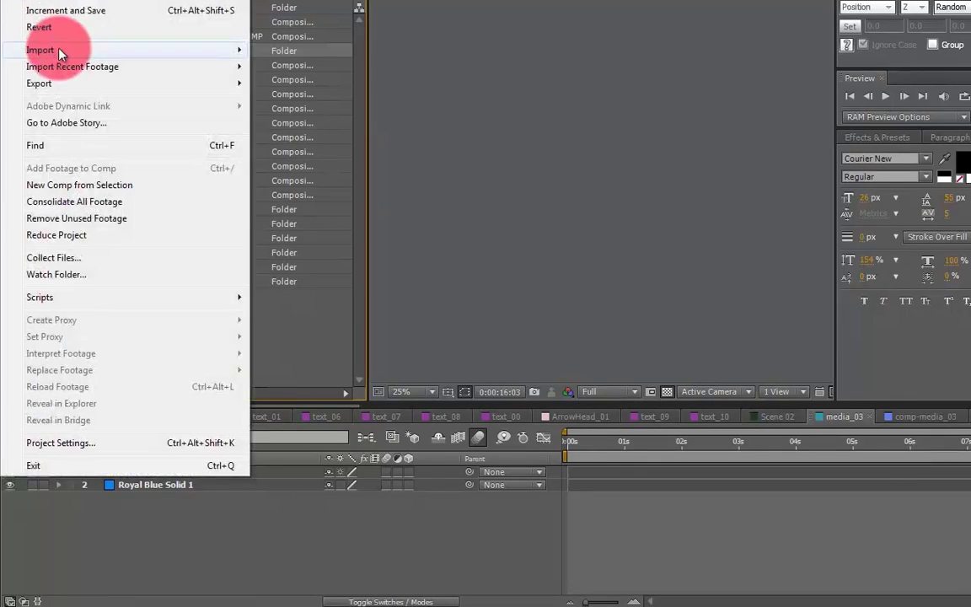
left_click(59, 50)
left_click(311, 48)
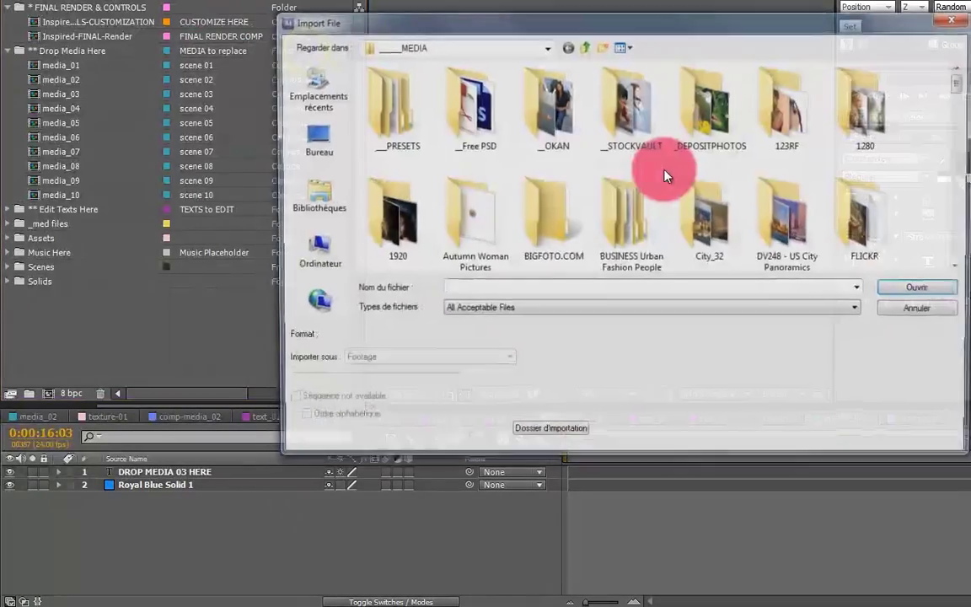
scroll(919, 187, "down", 5)
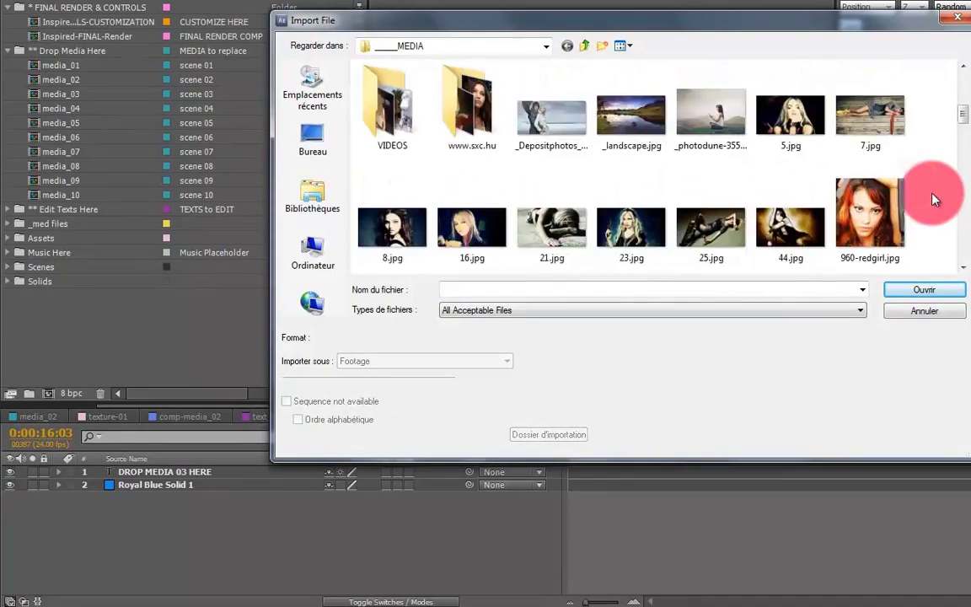
left_click(581, 135)
left_click(624, 133, "ctrl")
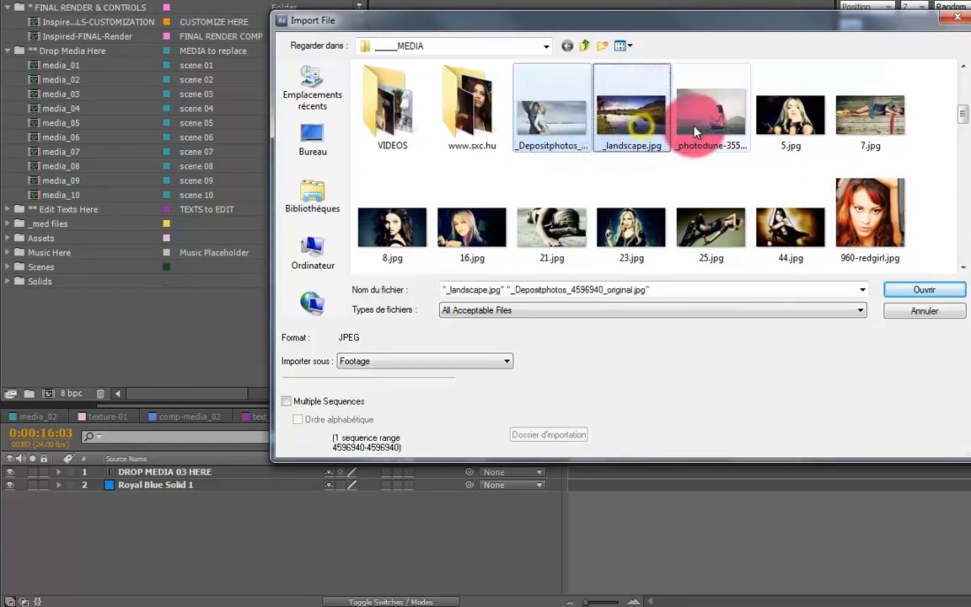
left_click(698, 135, "ctrl")
left_click(959, 295)
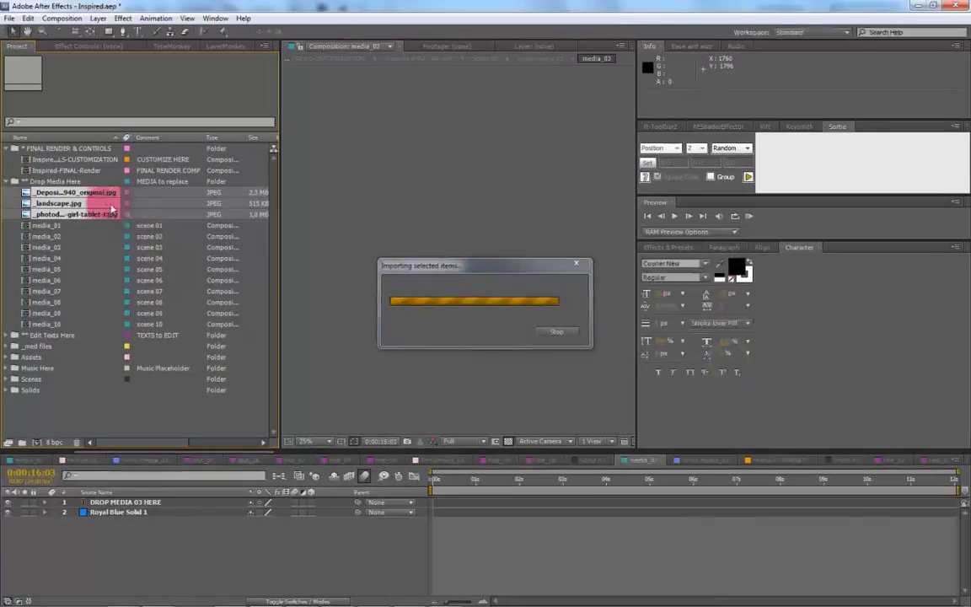
- Open the media_01 composition and add _landscape.jpg above its DROP MEDIA 01 HERE layer
double_click(56, 226)
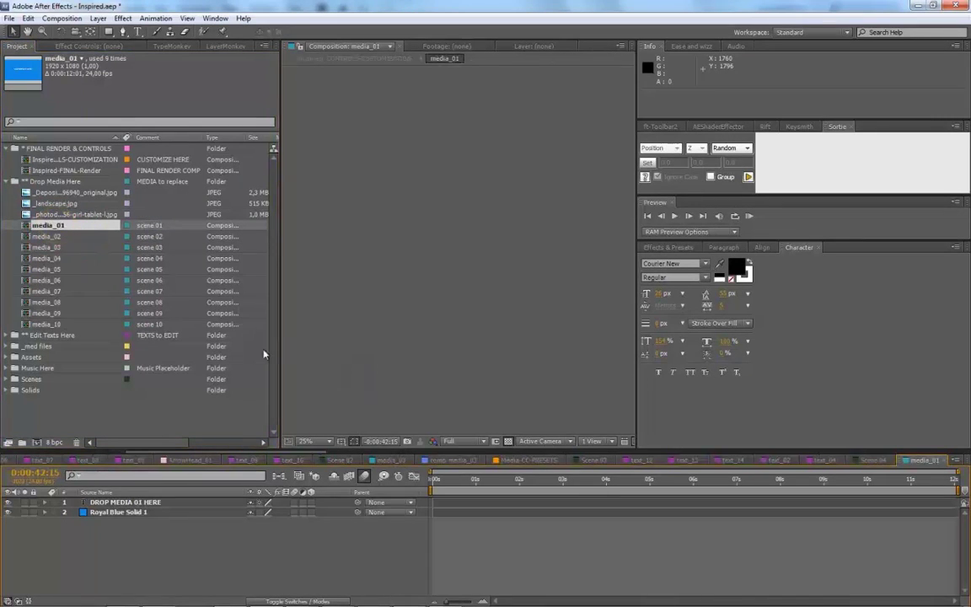
left_click(497, 487)
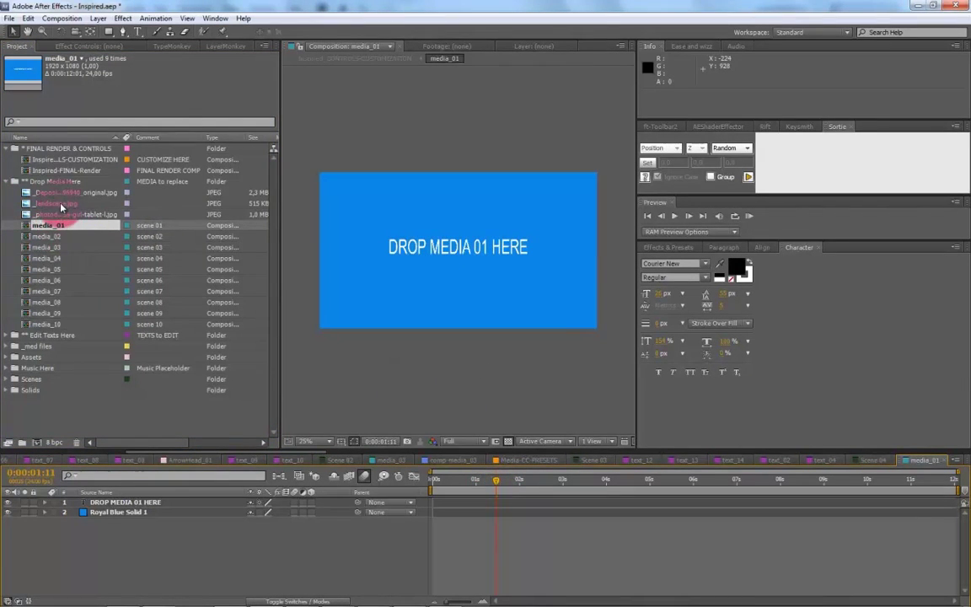
left_click_drag(56, 203, 112, 504)
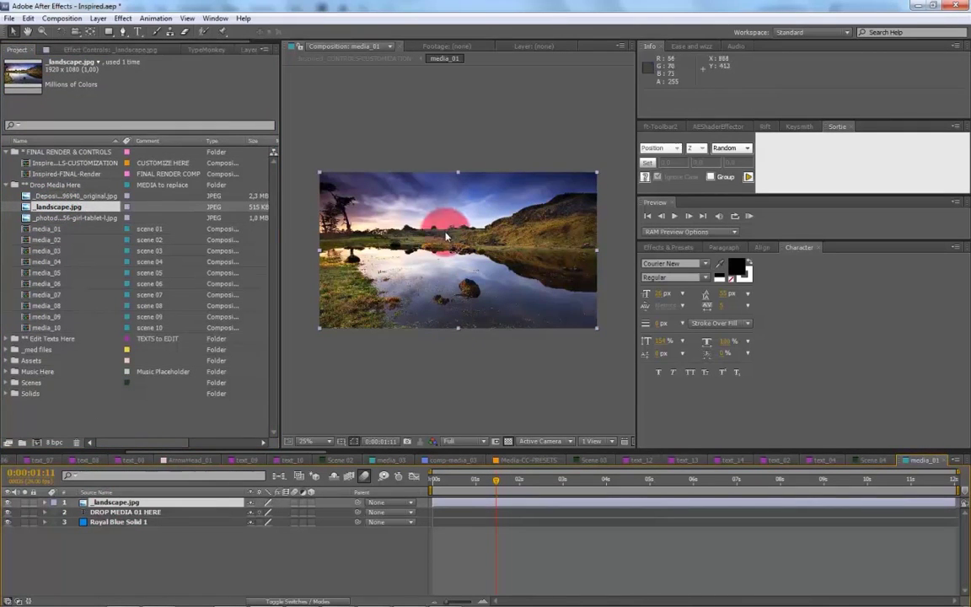
- Open the media_02 composition, place the girl-tablet photo as its uppermost layer and display a frame near 0:00:01:21
double_click(51, 239)
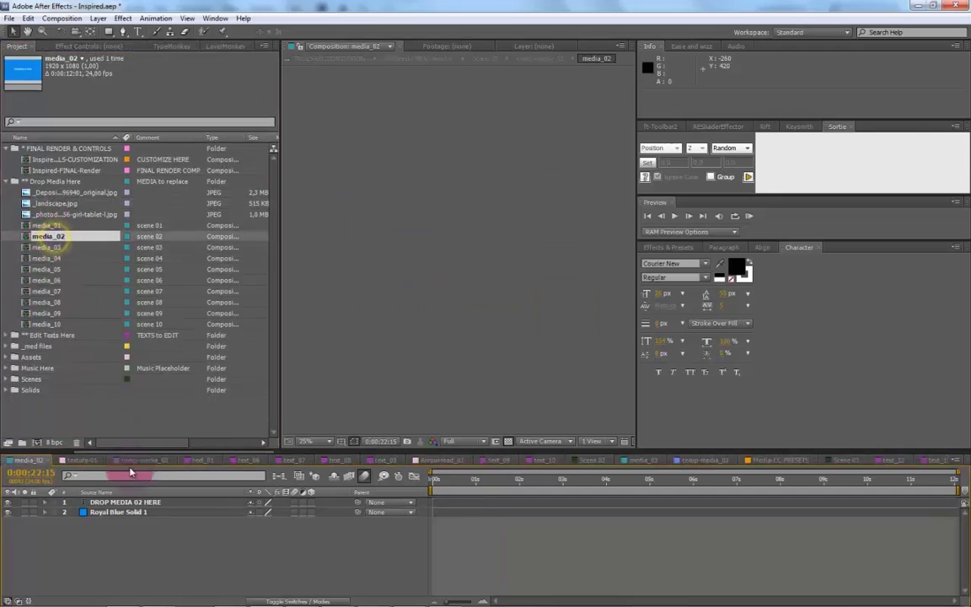
left_click(56, 216)
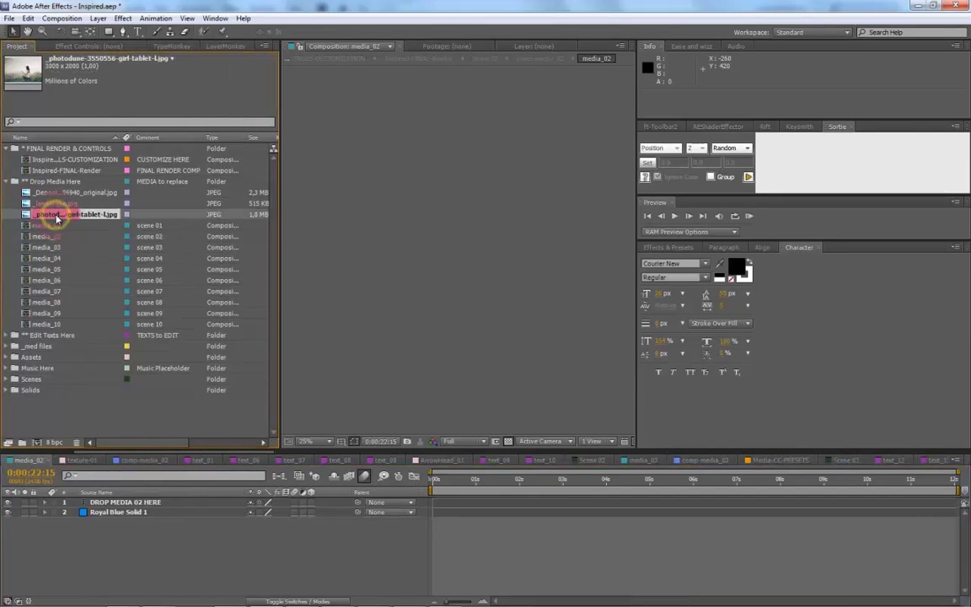
left_click_drag(54, 212, 126, 504)
left_click(516, 483)
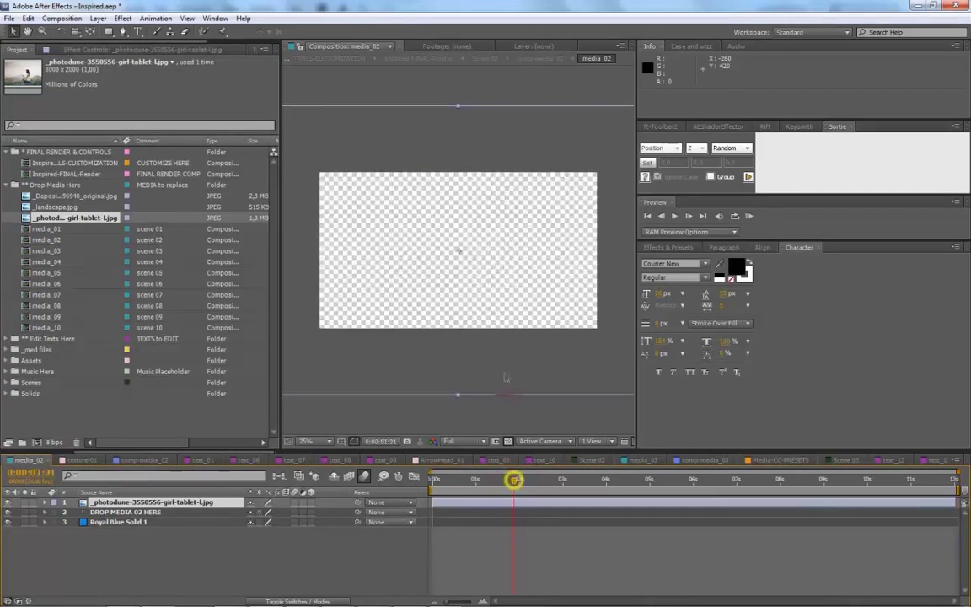
left_click(422, 205)
- Scale down the girl-tablet photo to nearly fit the media_02 frame and move it up to position 960, 420
left_click(195, 502)
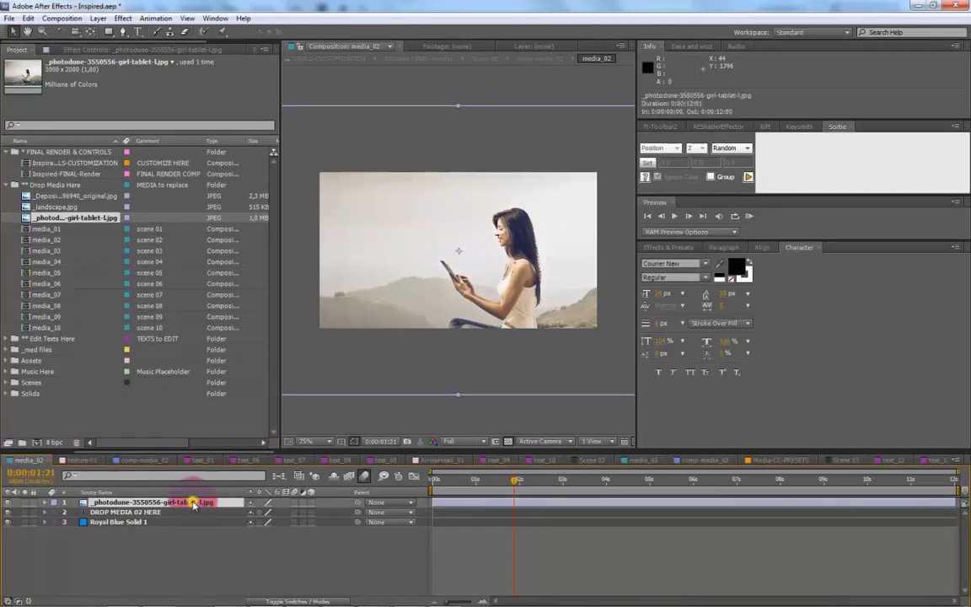
key("s")
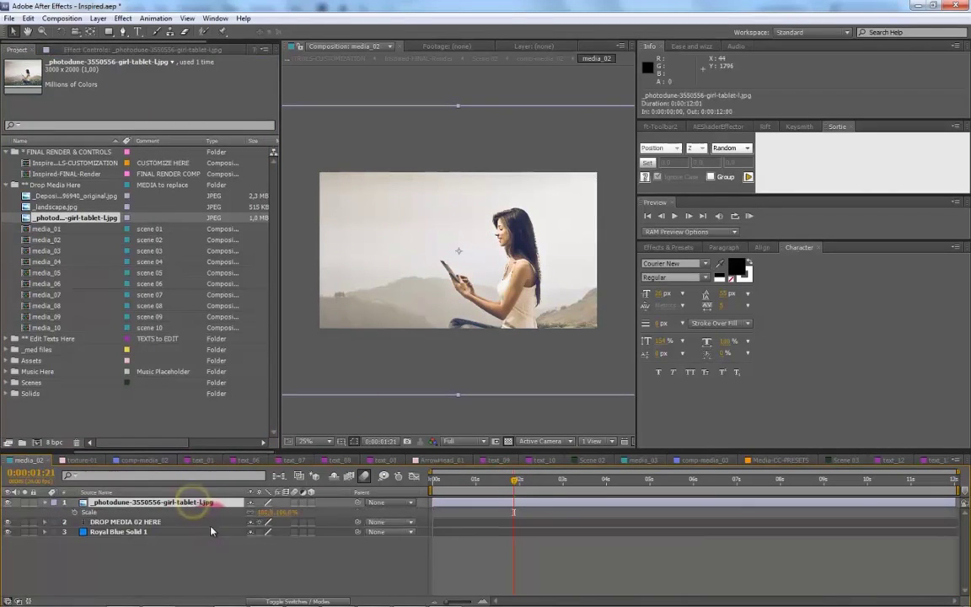
left_click(261, 513)
left_click_drag(262, 512, 202, 451)
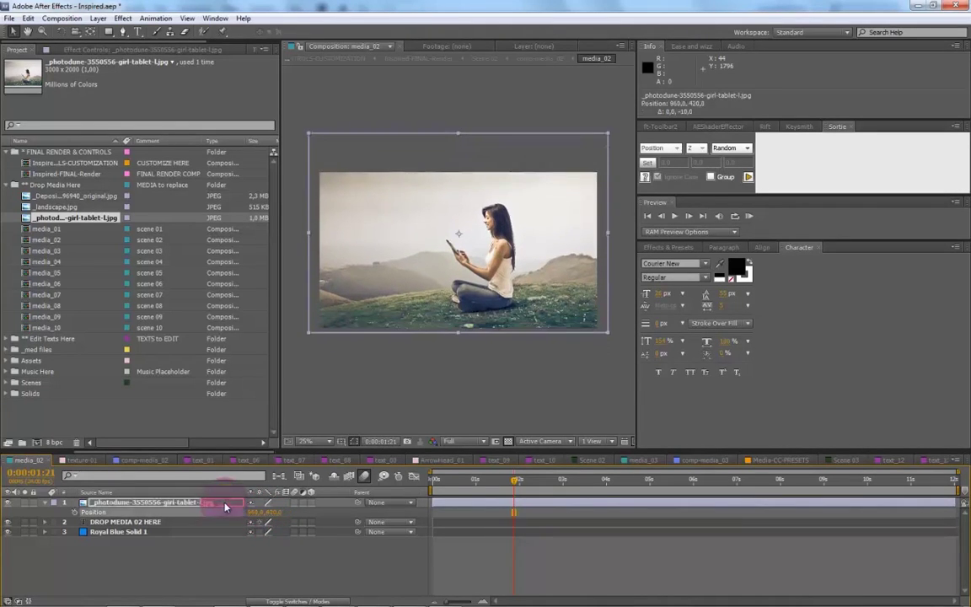
- Open the media_03 composition and add _Depositphotos_4596940_original.jpg above its placeholder layers, displaying a frame near 0:00:01:23
left_click(48, 251)
double_click(49, 252)
left_click_drag(50, 196, 126, 502)
left_click(516, 480)
- Scale the couple photo in media_03 to 54% and move it to position 1320, 620
key("s")
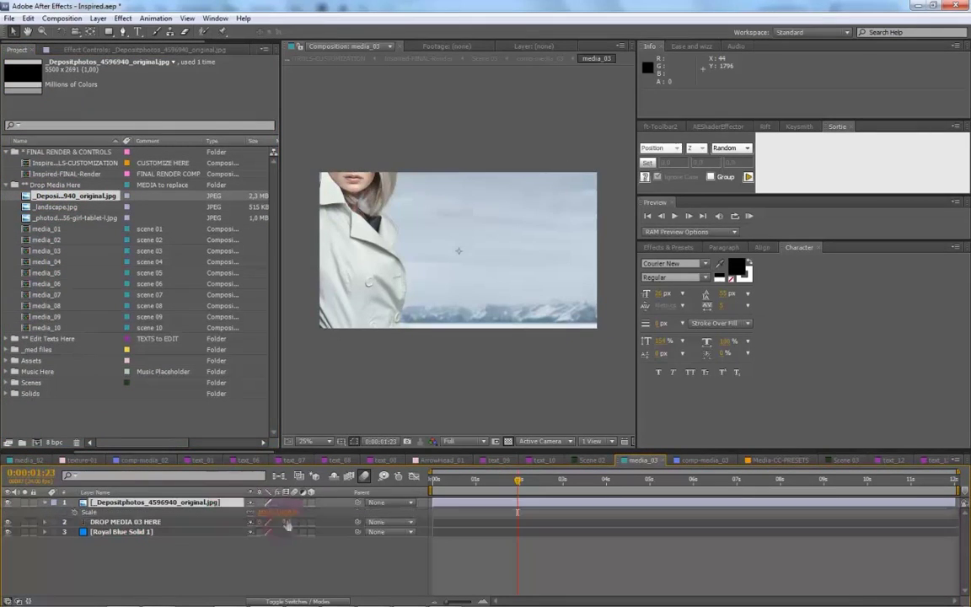
mouse_move(268, 511)
left_mouse_down()
mouse_move(266, 521)
mouse_move(250, 506)
left_mouse_up()
key("shift+Down")
key("shift+Down")
key("shift+Down")
key("shift+Down")
key("shift+p")
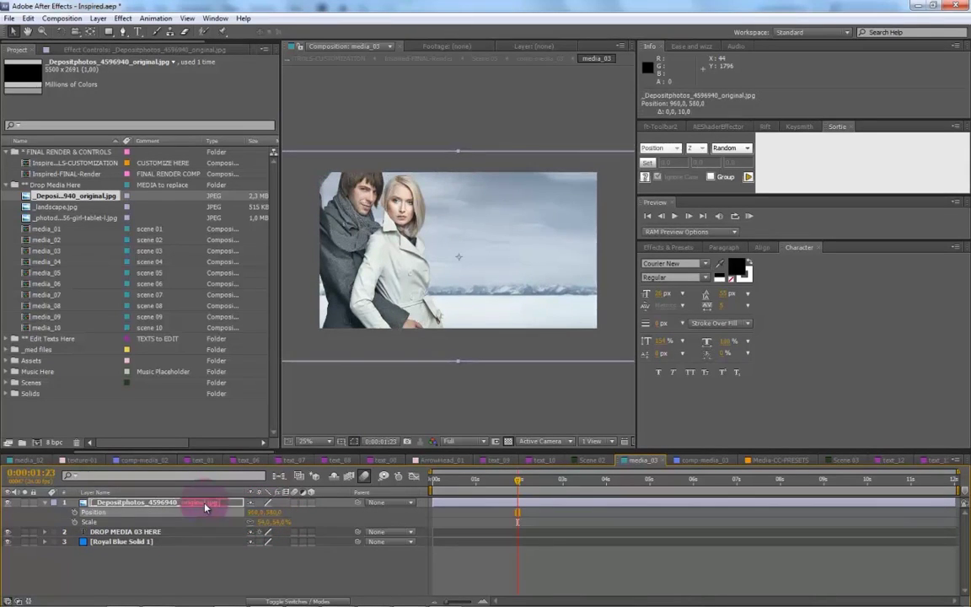
key("shift+Right")
key("shift+Right")
key("shift+Right")
key("shift+Right")
key("shift+Right")
key("shift+Right")
key("shift+Right")
key("shift+Right")
key("shift+Right")
key("shift+Right")
key("shift+Right")
key("shift+Right")
key("shift+Right")
key("shift+Right")
key("shift+Right")
key("shift+Right")
key("shift+Right")
key("shift+Right")
key("shift+Right")
key("shift+Right")
key("shift+Up")
key("shift+Up")
key("shift+Up")
key("shift+Up")
key("shift+Up")
key("shift+Up")
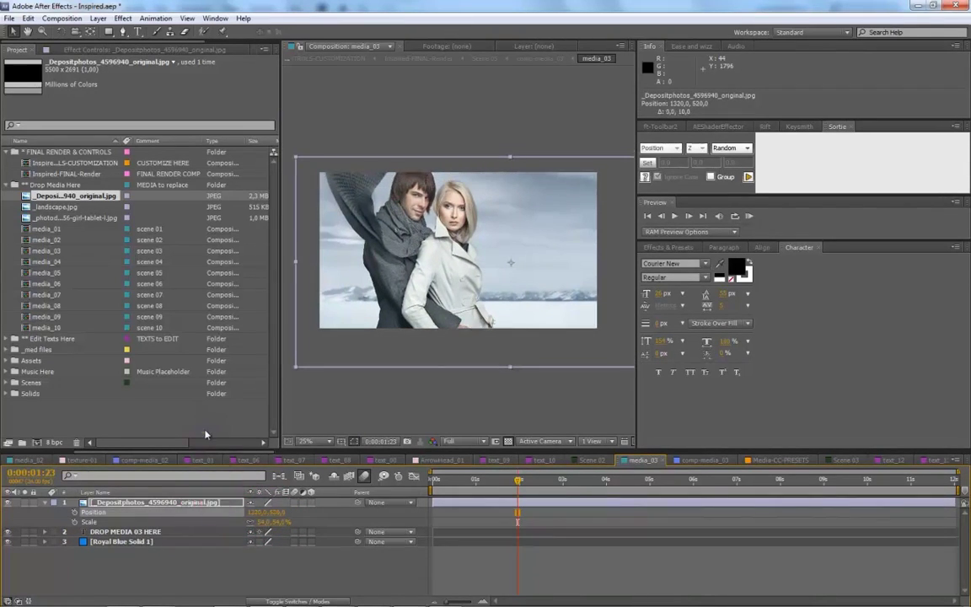
- Collapse the Drop Media Here folder and expand the Edit Texts Here folder
left_click(205, 435)
left_click(12, 185)
left_click(35, 185)
left_click(42, 197)
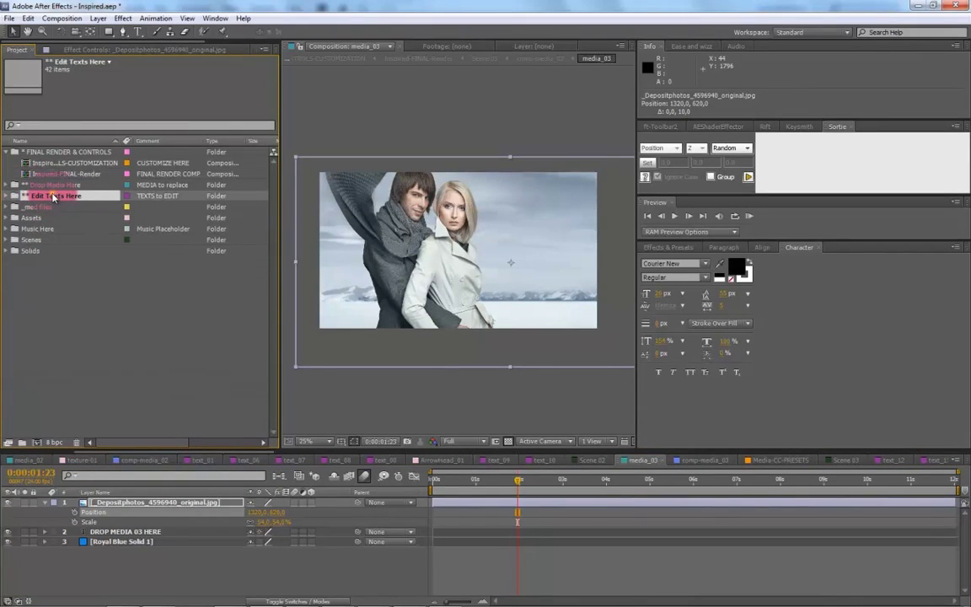
left_click(11, 198)
- Select the text compositions text_00 through text_41 and review their scene and media comments
scroll(35, 169, "down", 1)
left_click(41, 163)
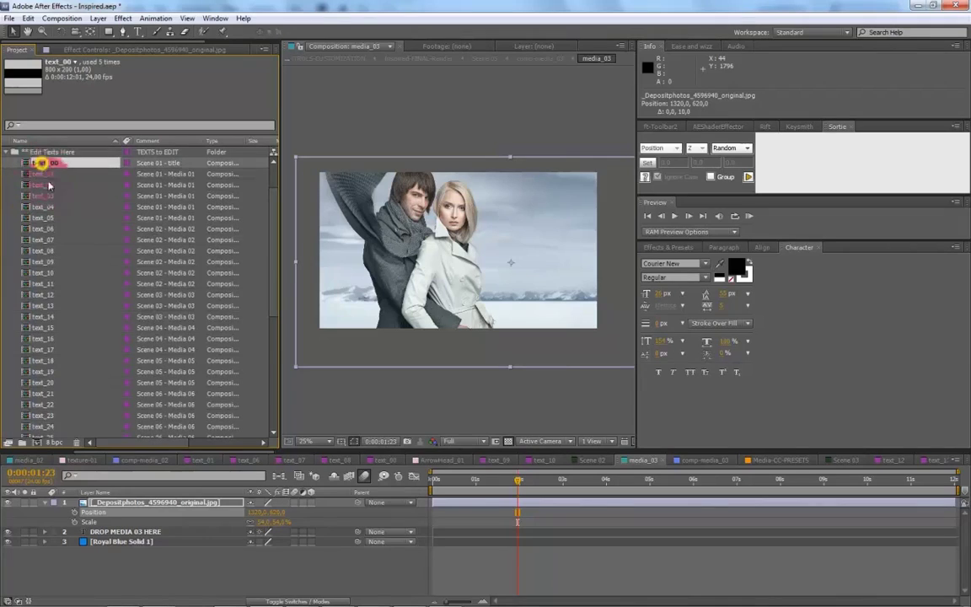
scroll(45, 299, "down", 10)
left_click(38, 371, "shift")
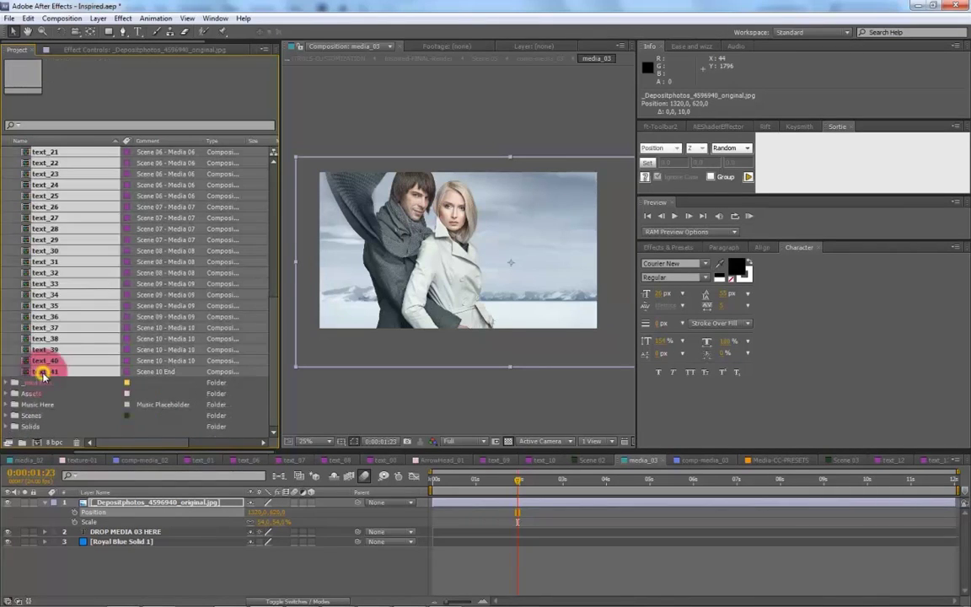
scroll(61, 341, "up", 10)
scroll(61, 341, "up", 2)
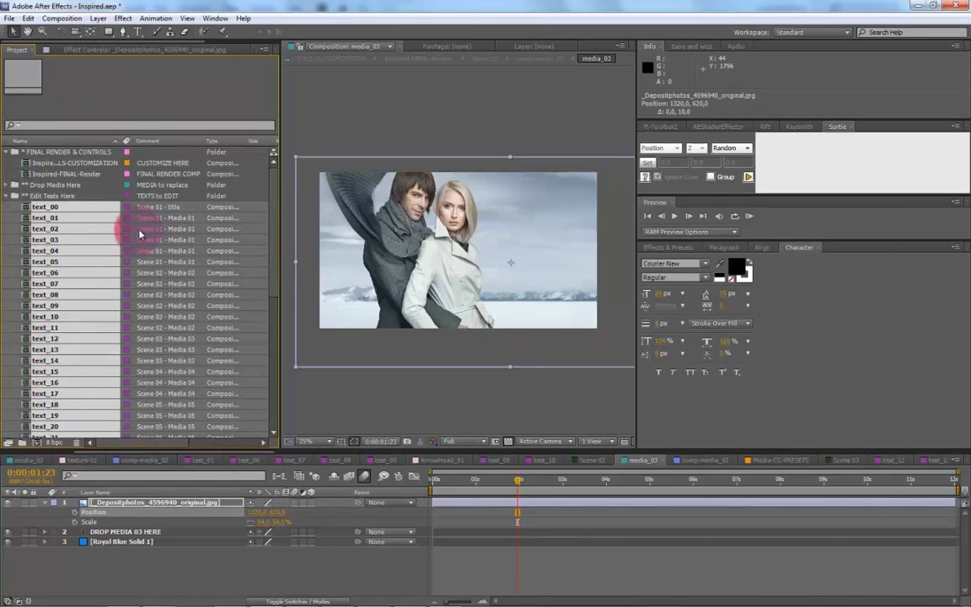
left_click_drag(137, 230, 84, 198)
- Open text_01 and replace the "Inspiration comes from the Latin" text with "Type your text here with the Type Tool"
double_click(57, 219)
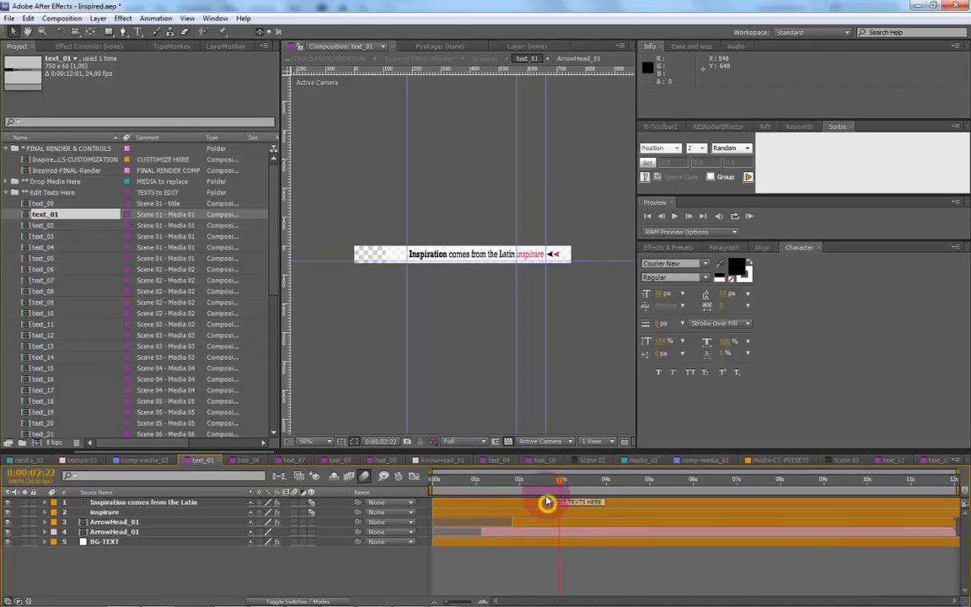
key("period")
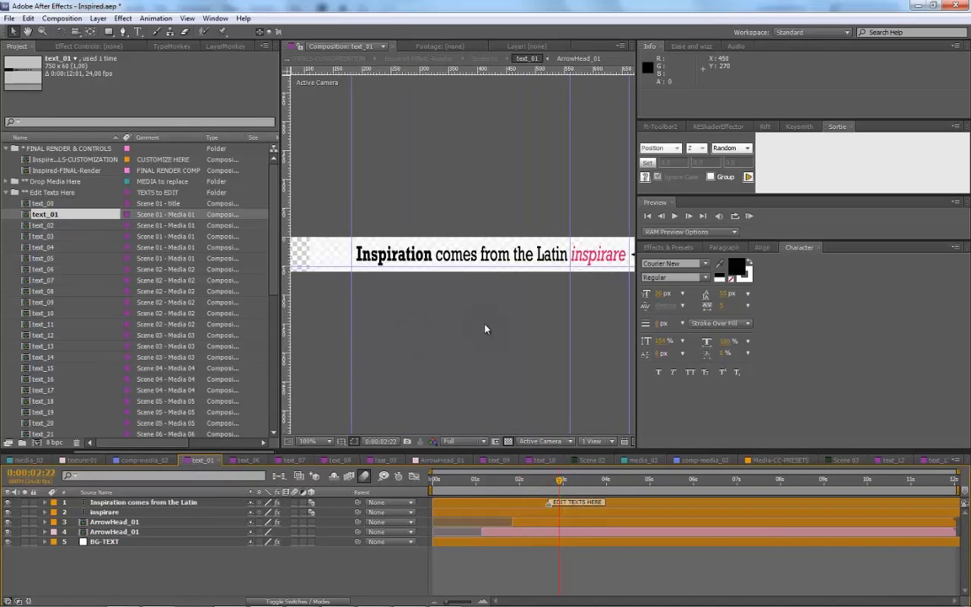
left_click(168, 504)
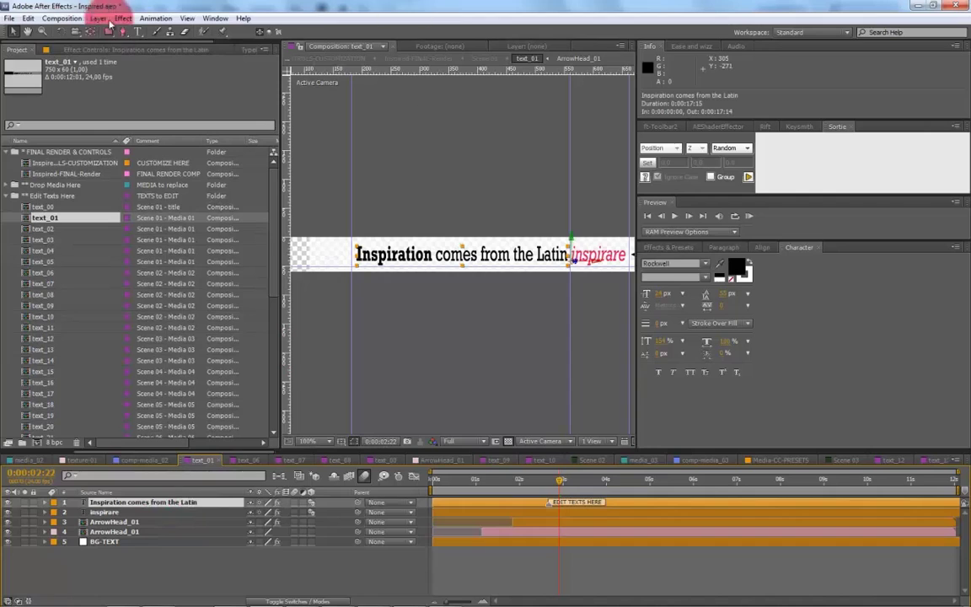
left_click(137, 31)
left_click(406, 261)
left_click(358, 257)
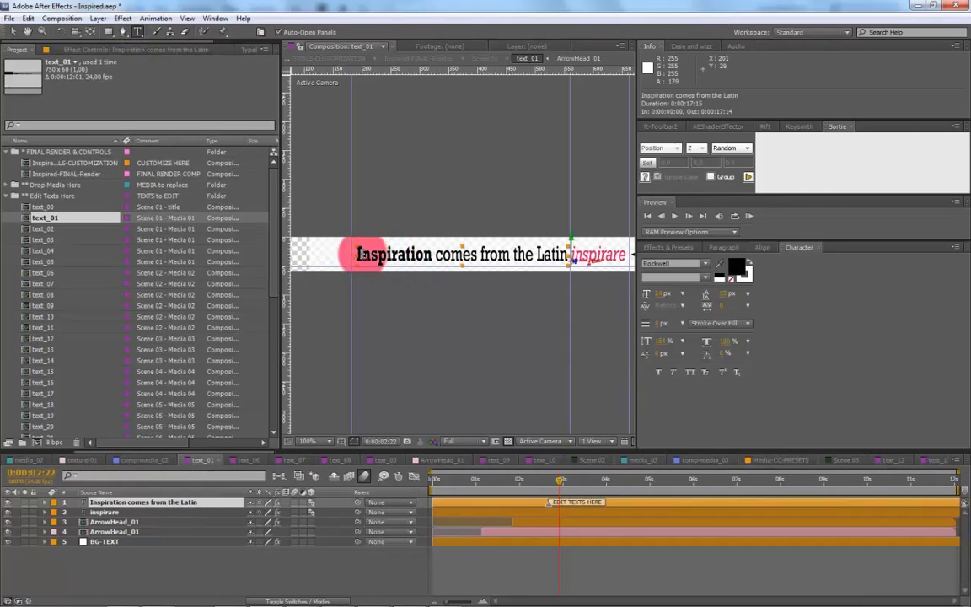
left_click_drag(357, 255, 566, 273)
key("BackSpace")
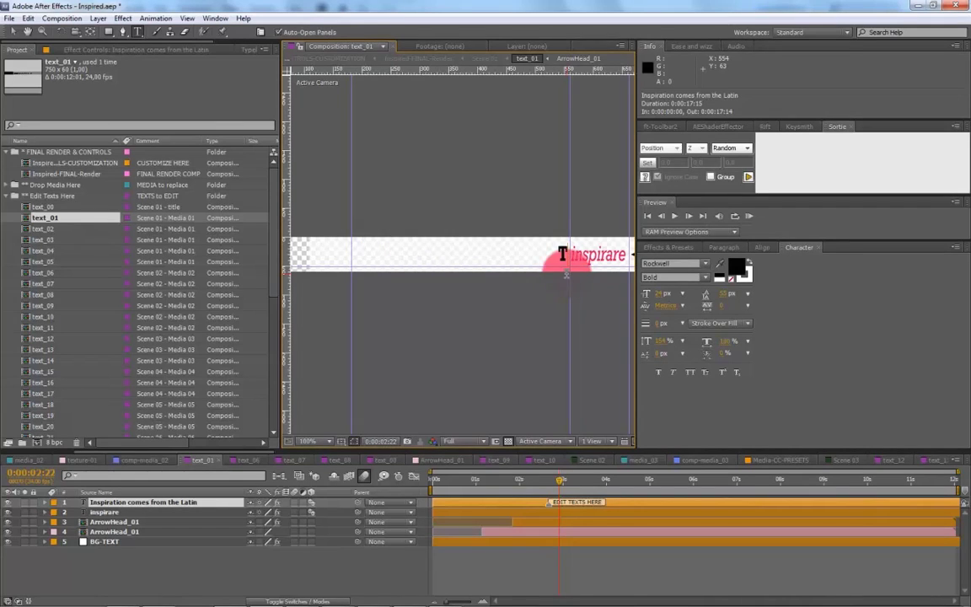
type("Type yo")
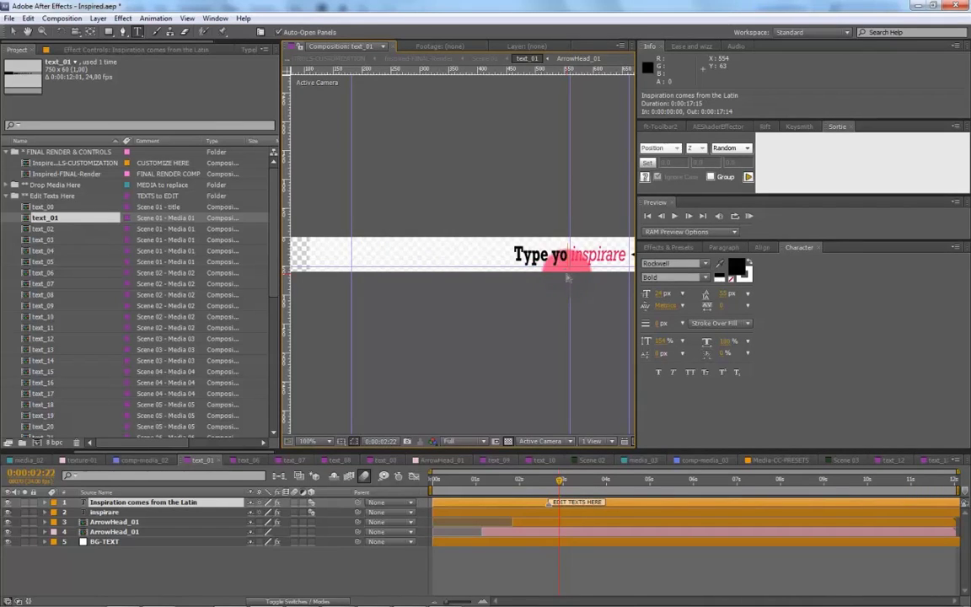
type("ur text here with")
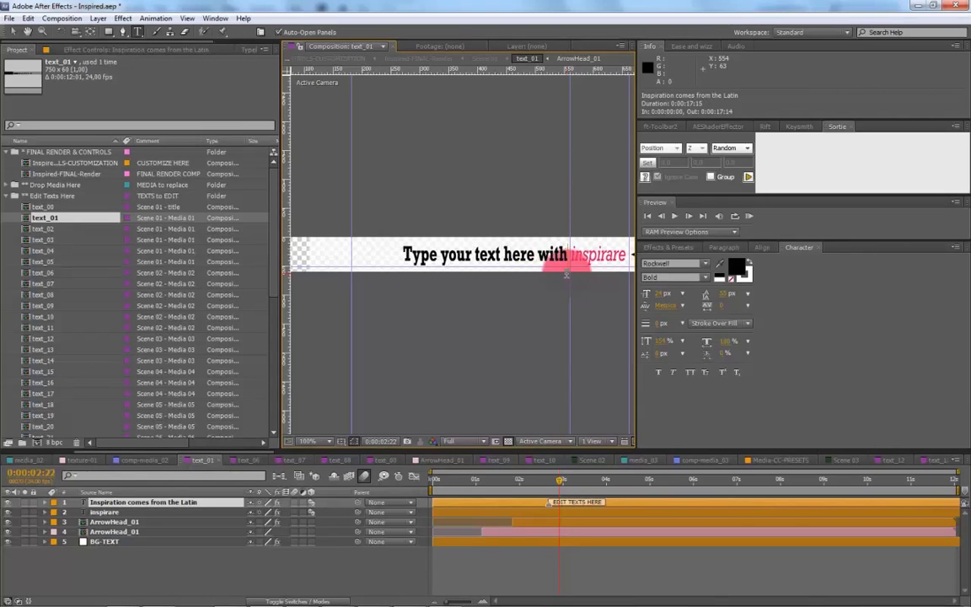
type(" the Type Tool")
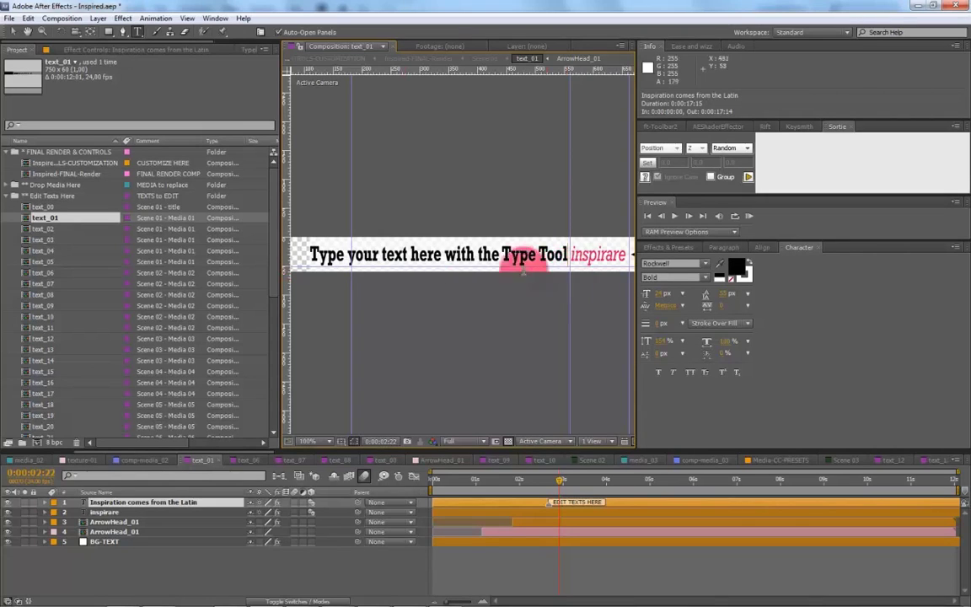
- Set the words before "Tool" in the new text to Rockwell Regular and tighten their tracking
left_click_drag(523, 268, 278, 228)
left_click(681, 278)
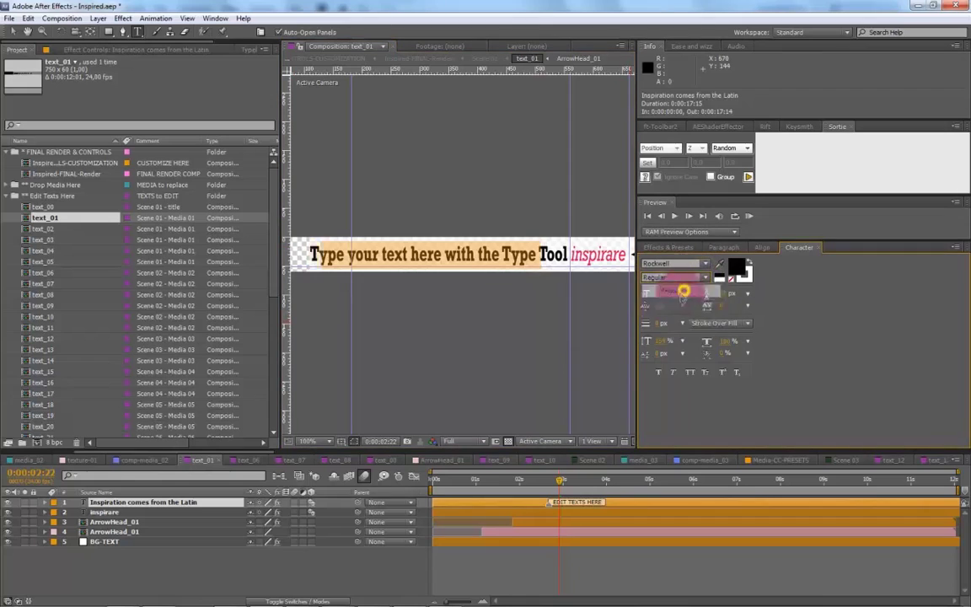
left_click(684, 292)
left_click_drag(701, 306, 721, 312)
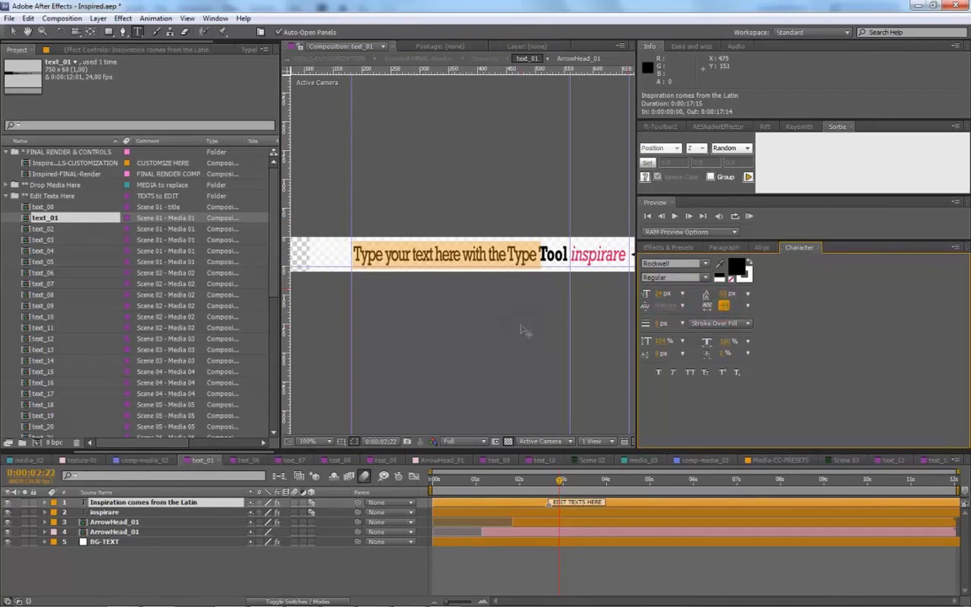
left_click(470, 293)
- Replace the word "inspirare" in the second text layer with "your text"
left_click(144, 512)
double_click(600, 255)
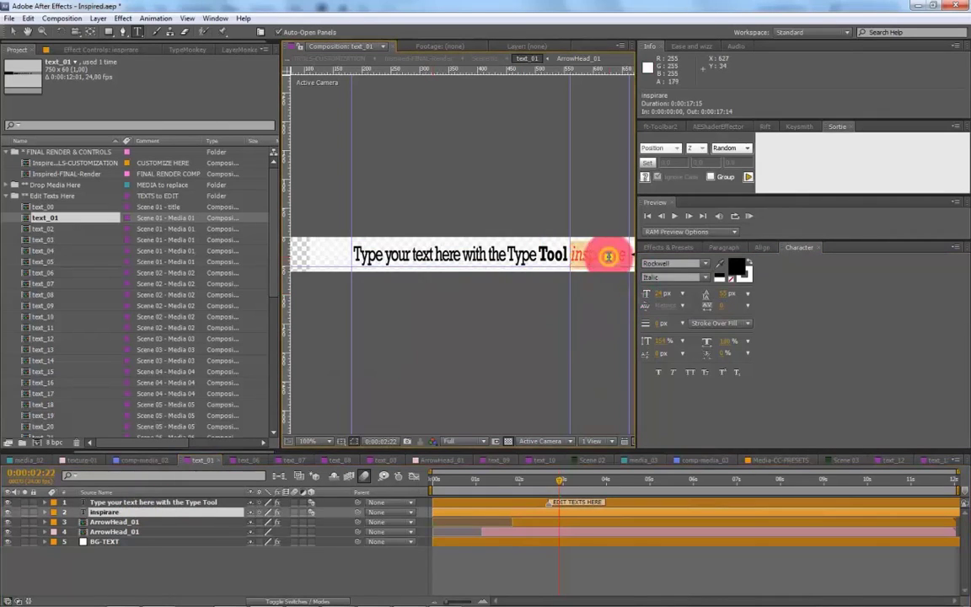
type("your text")
left_click(581, 343)
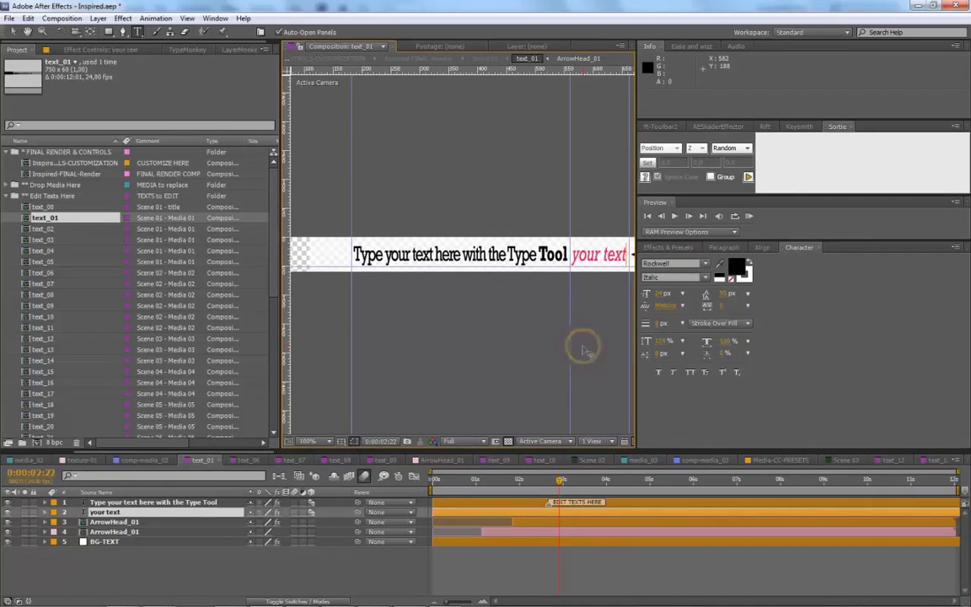
- Select both text layers in text_01 and reveal their expressions to examine the color link to the TEXTS-COLORS controls
left_click(135, 511)
left_click(139, 502, "shift")
key("e")
key("e")
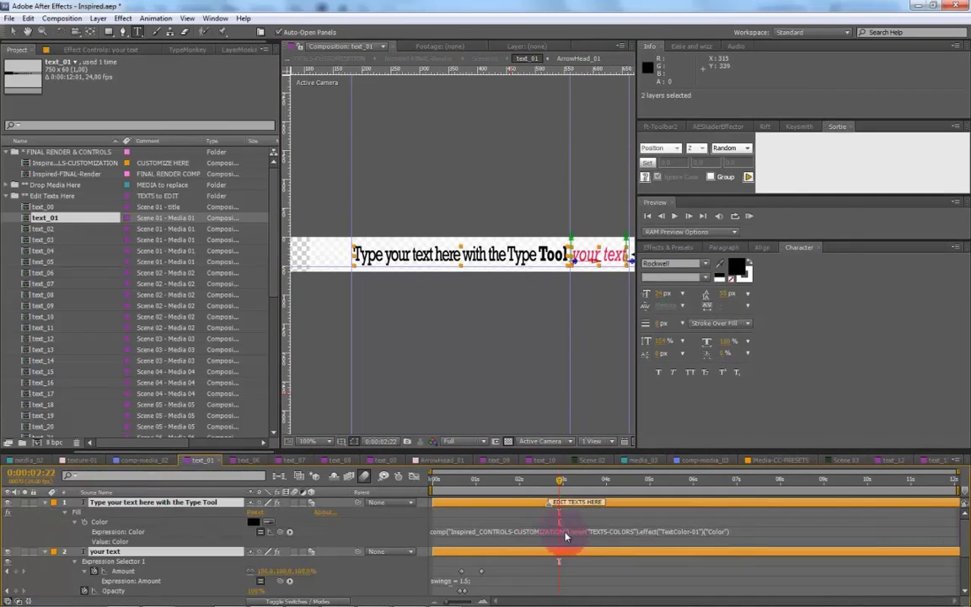
scroll(472, 540, "down", 5)
scroll(396, 546, "up", 5)
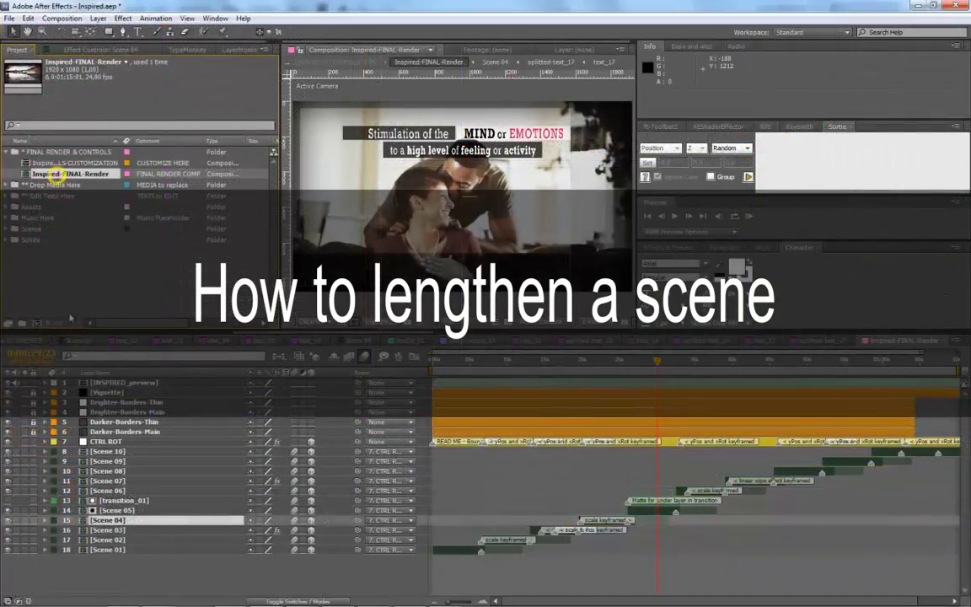
- Select the Scene 04 layer in Inspired-FINAL-Render and scrub the timeline beyond its end to examine the scene's duration
left_click(107, 521)
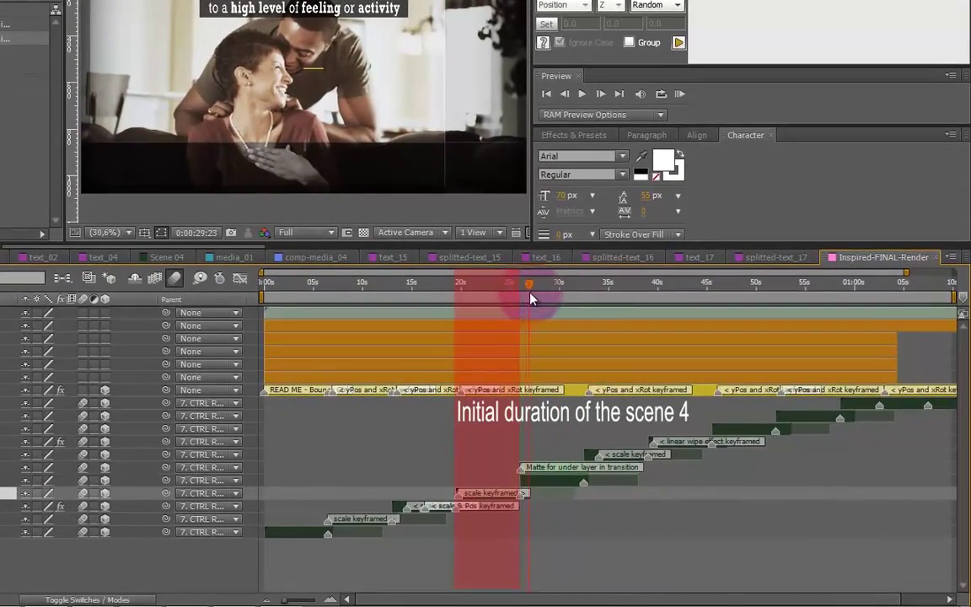
left_click_drag(531, 298, 584, 300)
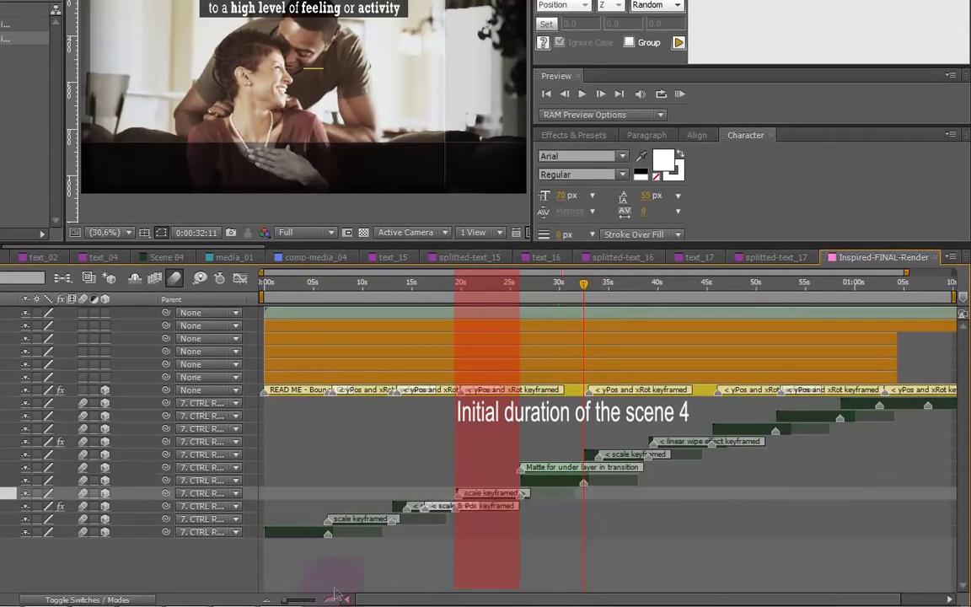
left_click_drag(287, 601, 288, 598)
left_click_drag(307, 599, 311, 599)
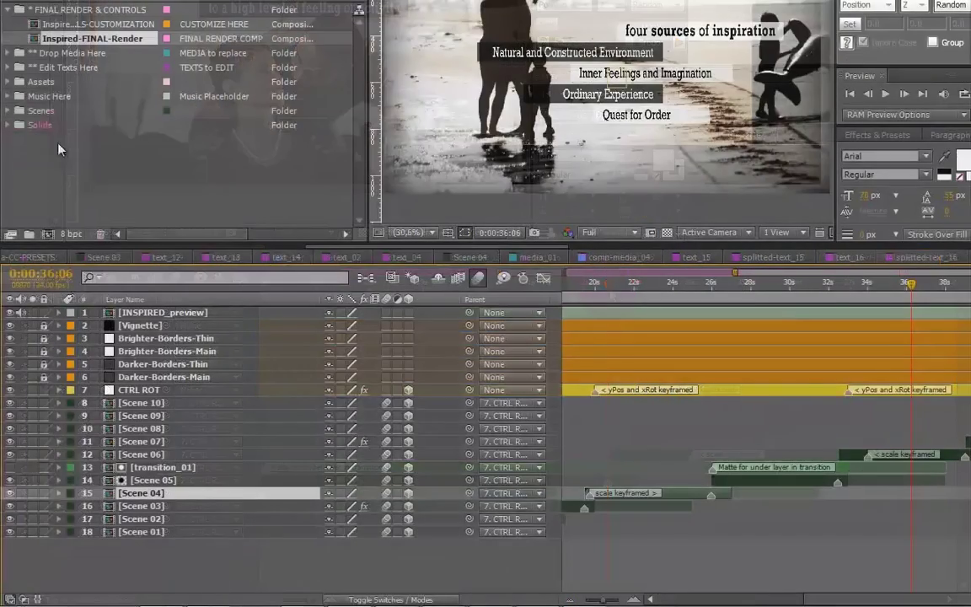
- Open the Scene 04 composition and scrub to 0:00:10:12 to check how much footage is available for a longer scene
left_click(17, 111)
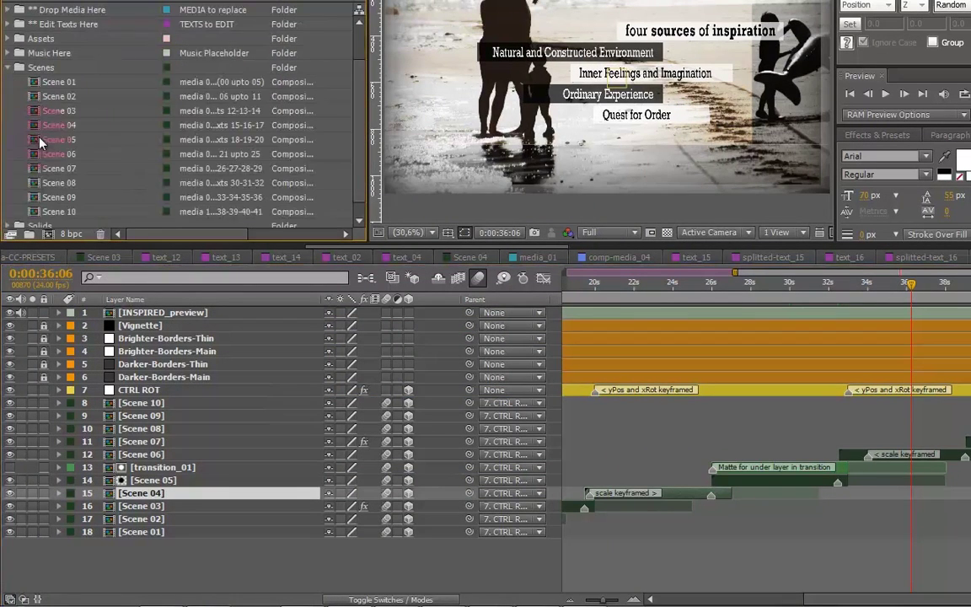
double_click(45, 125)
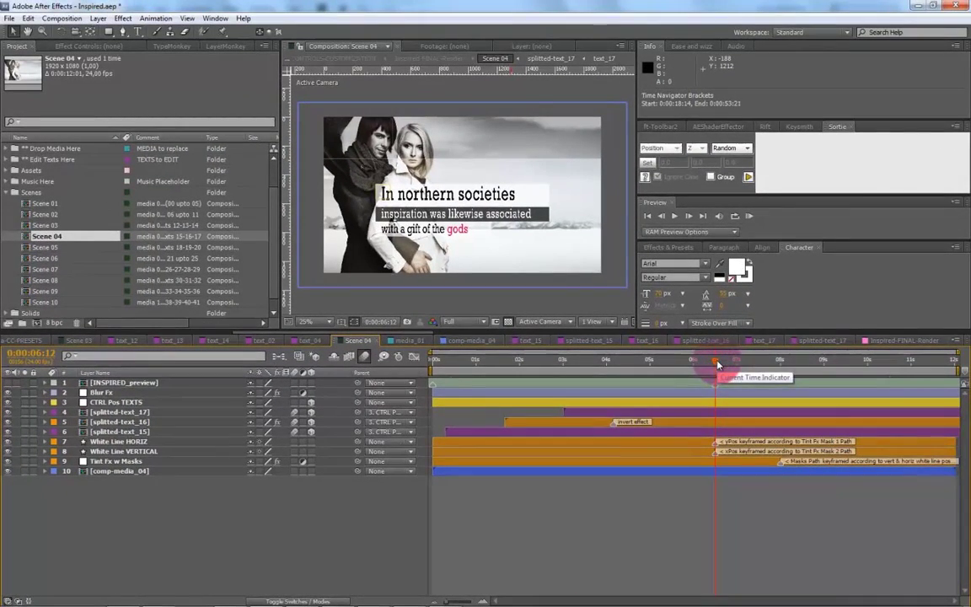
left_click(717, 364)
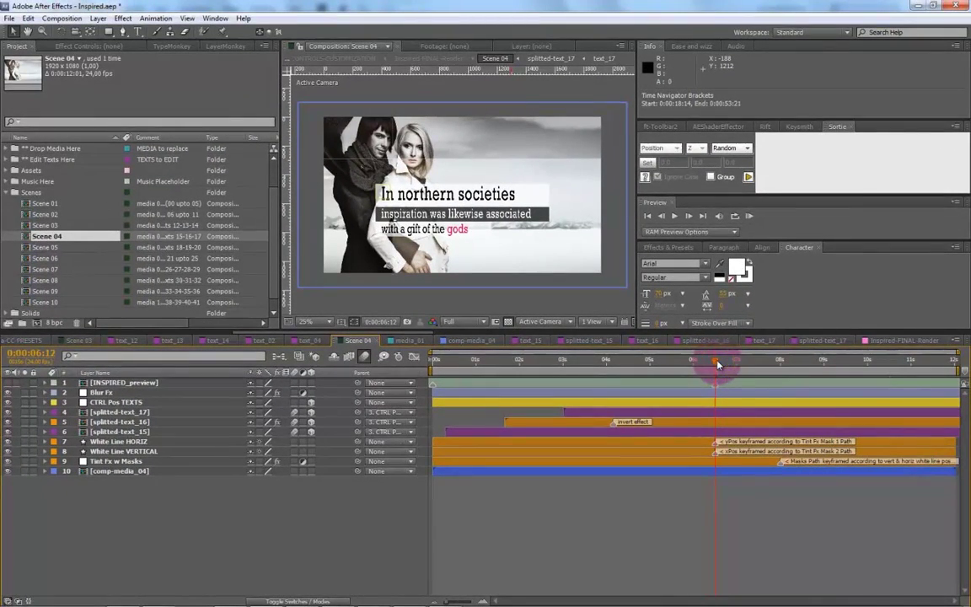
left_click_drag(717, 365, 883, 533)
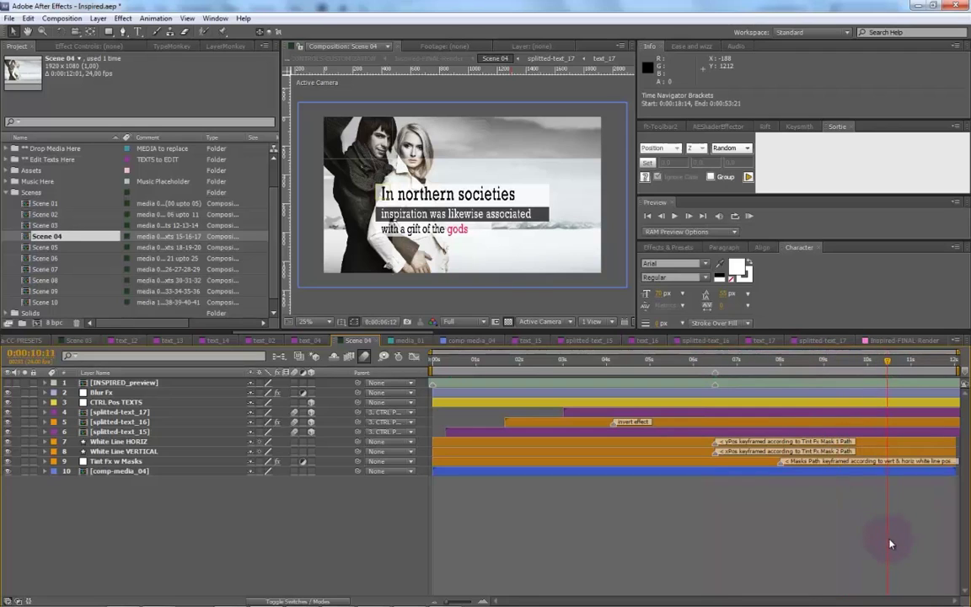
left_click(126, 384)
scroll(54, 179, "up", 2)
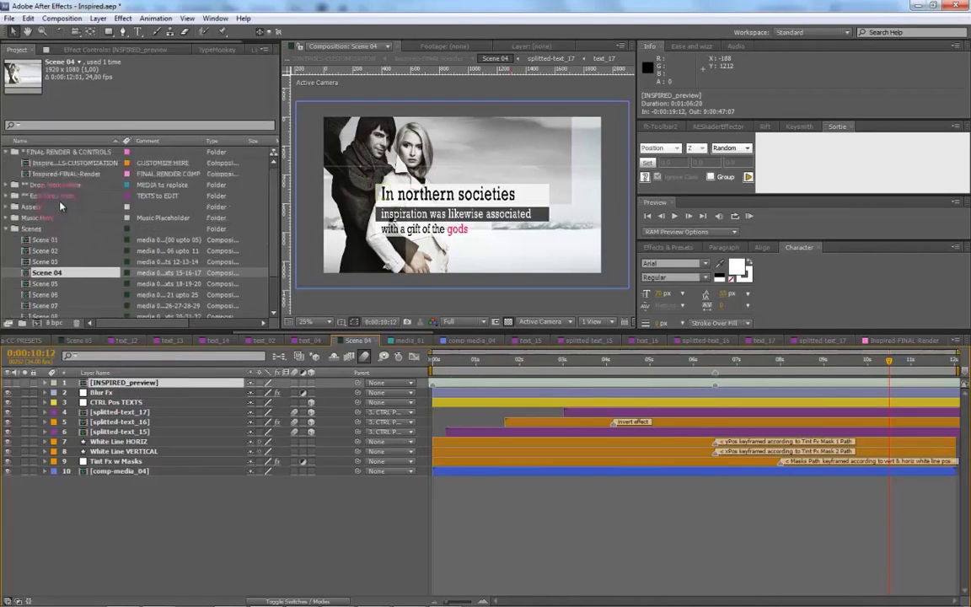
- Back in Inspired-FINAL-Render, add a marker to the Scene 04 layer at 0:00:29:23 and extend the layer's end past it
double_click(66, 174)
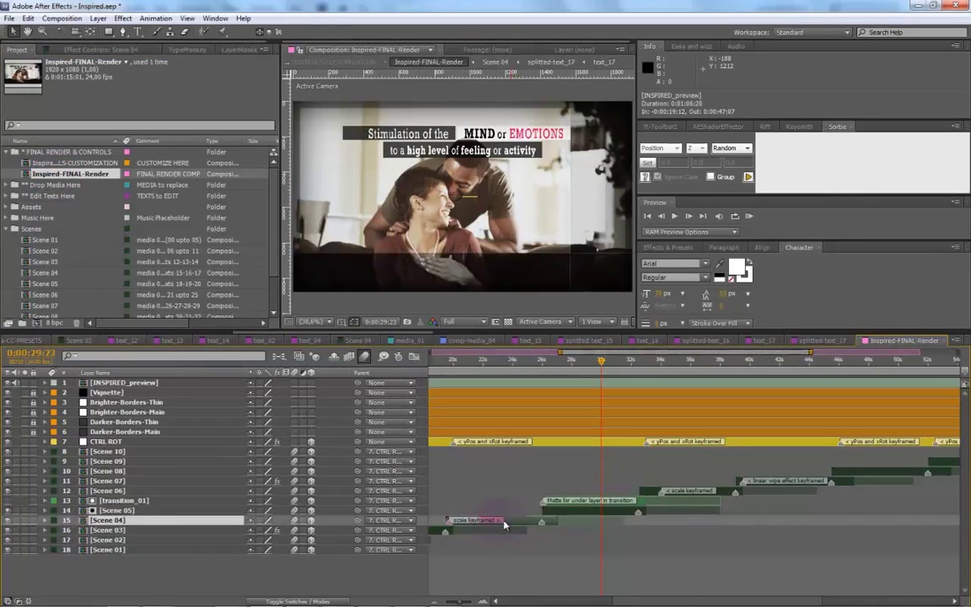
left_click(122, 520)
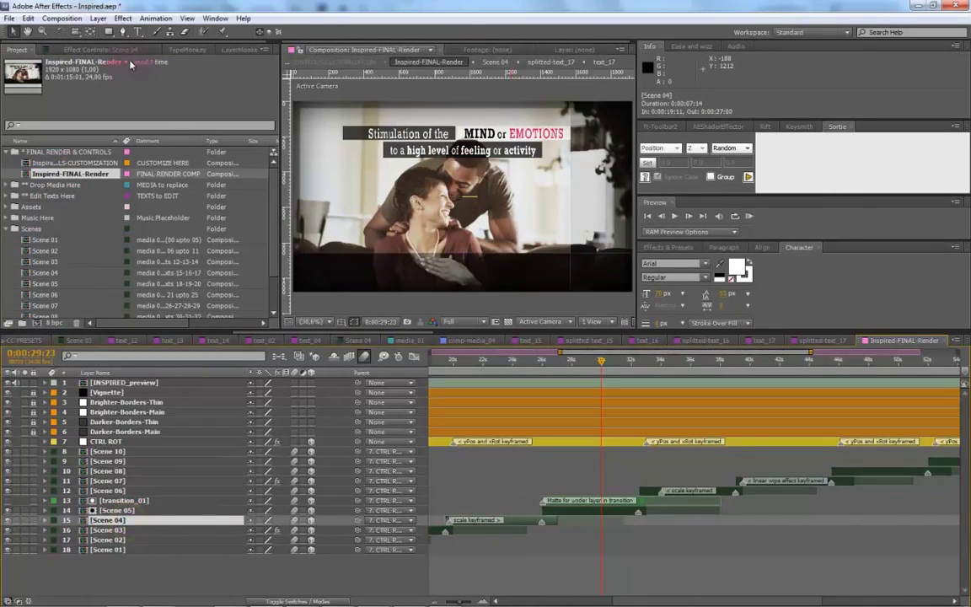
left_click(99, 19)
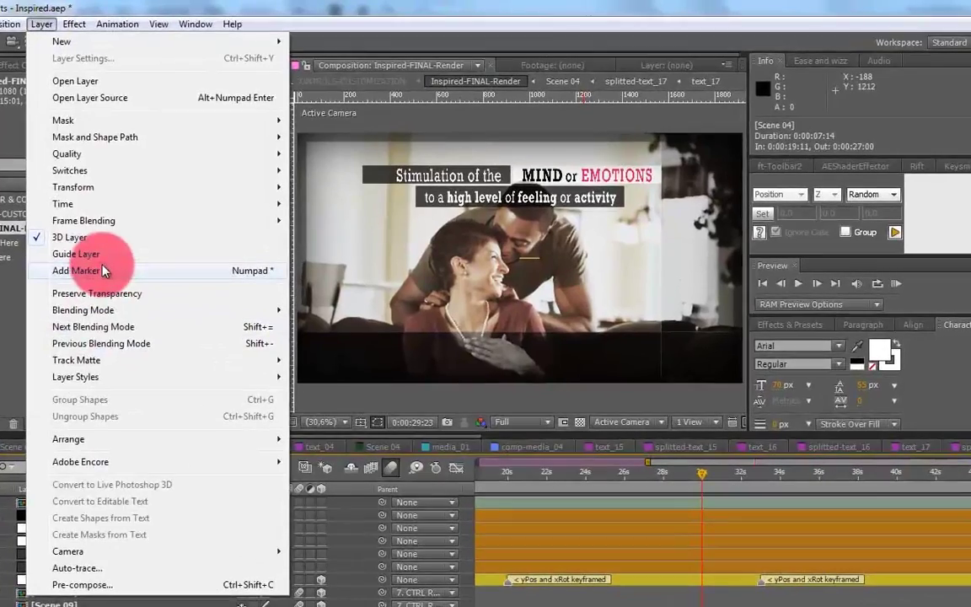
left_click(146, 201)
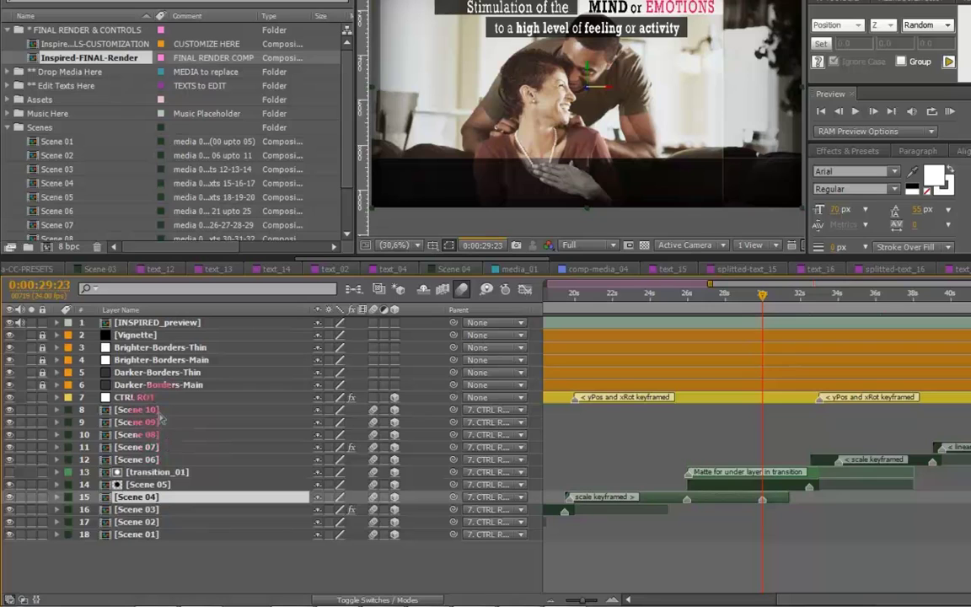
- Shift the layers from Scene 10 down to Scene 05, including transition_01, so that Scene 05 starts at Scene 04's new marker at 0:00:29:23
left_click(156, 409)
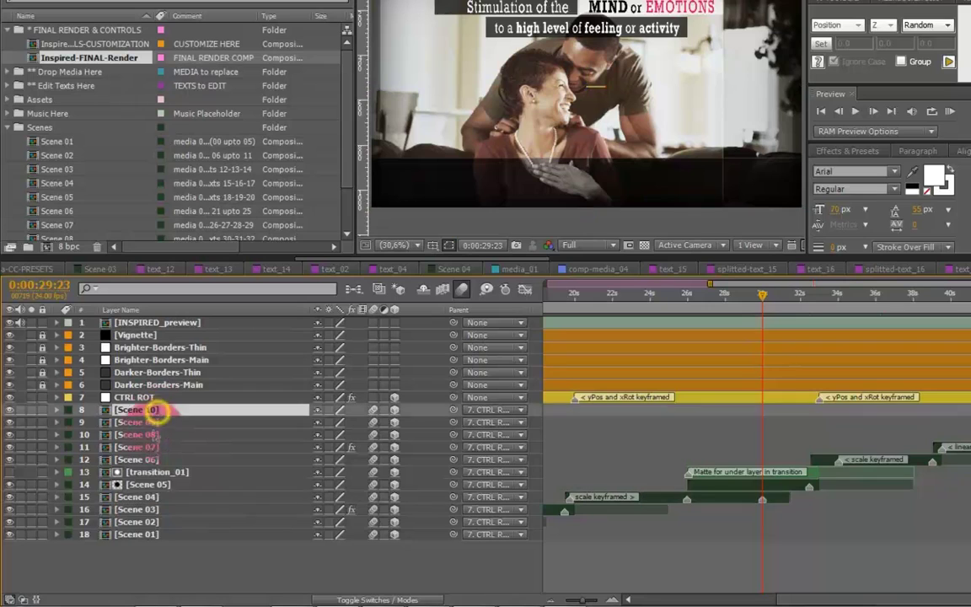
left_click(156, 486, "shift")
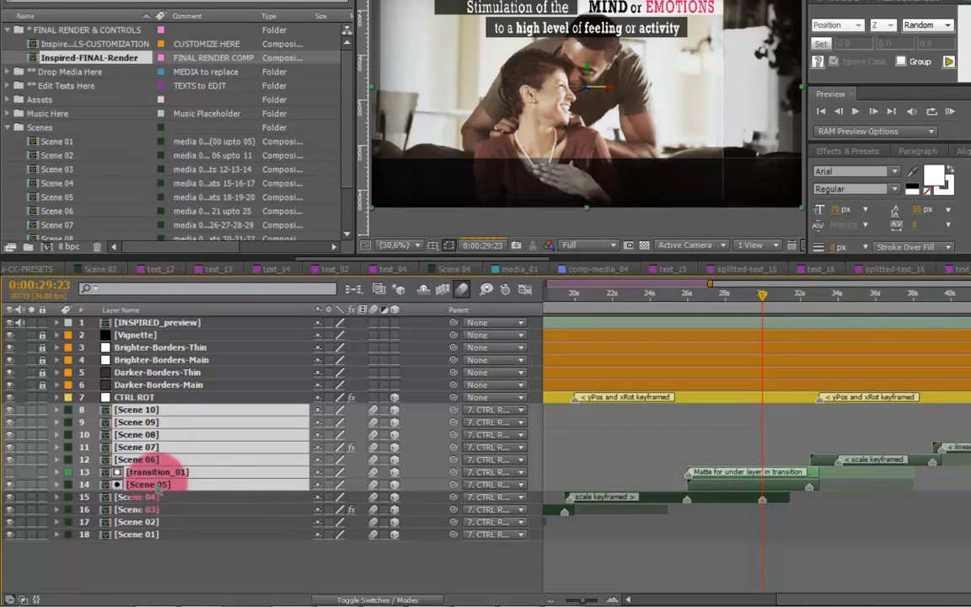
left_click(729, 473)
left_click_drag(698, 491, 771, 505)
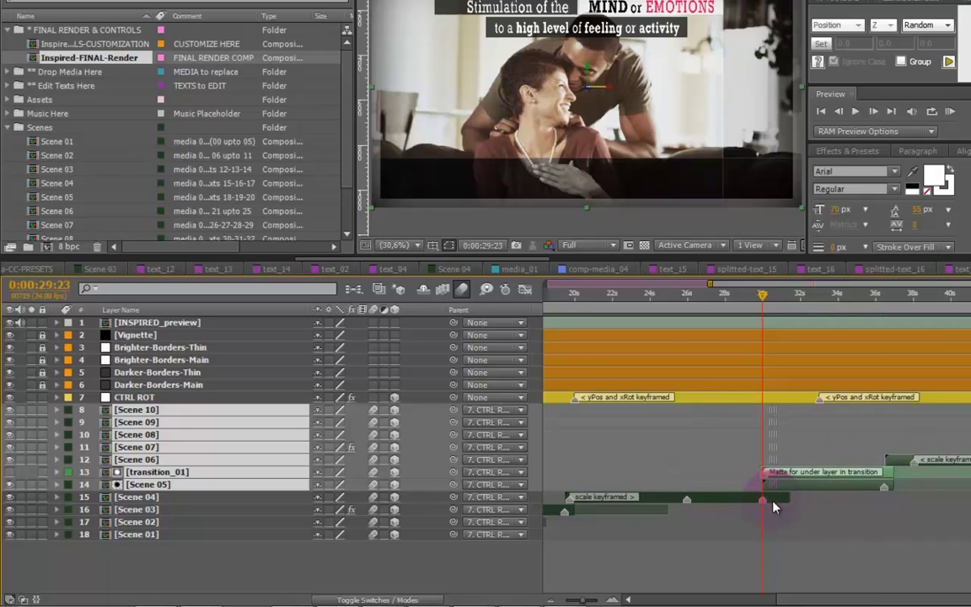
- Align the start of the transition_01 matte layer with Scene 05 at 0:00:29:23
left_click_drag(575, 599, 597, 599)
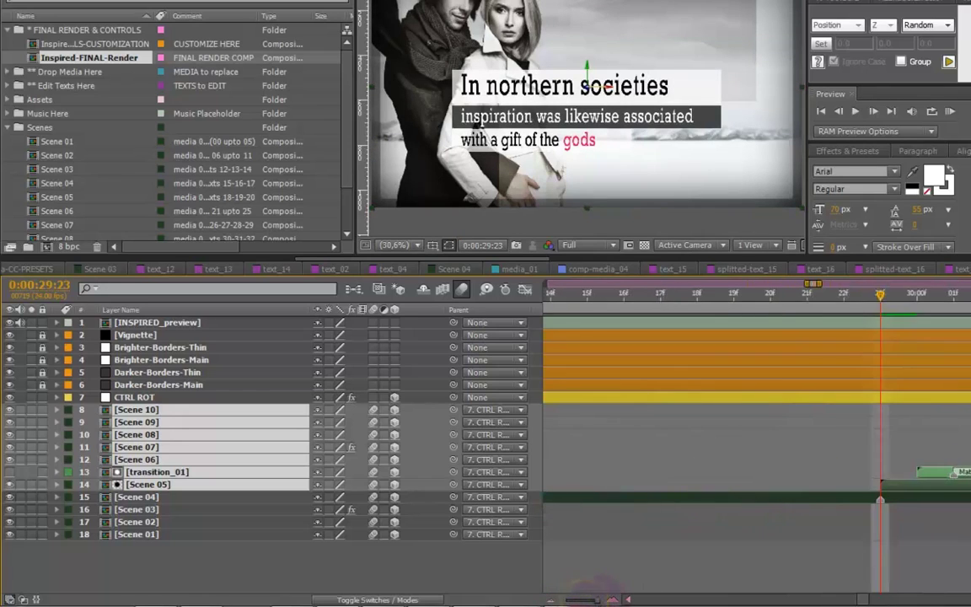
left_click(891, 497)
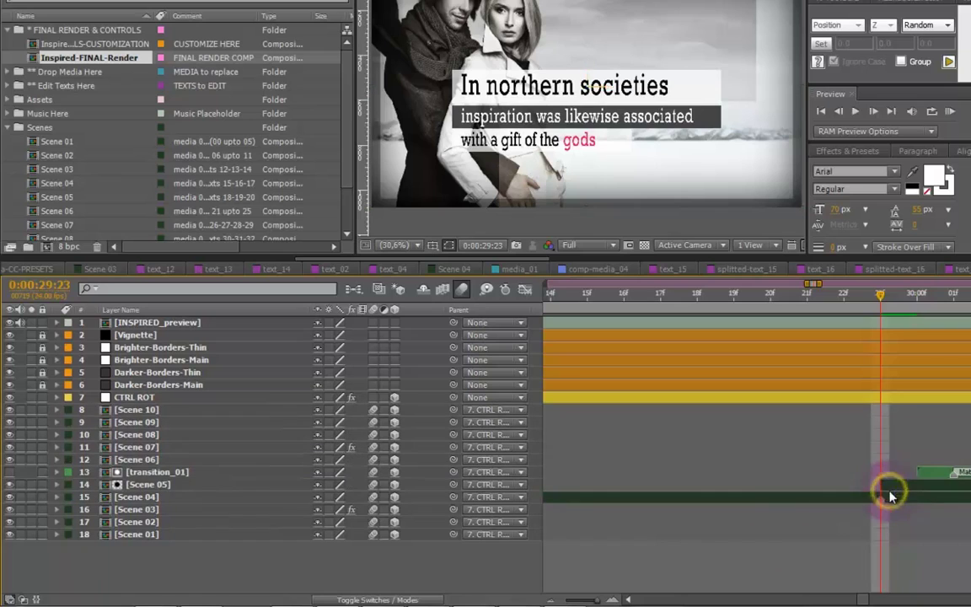
left_click(924, 472)
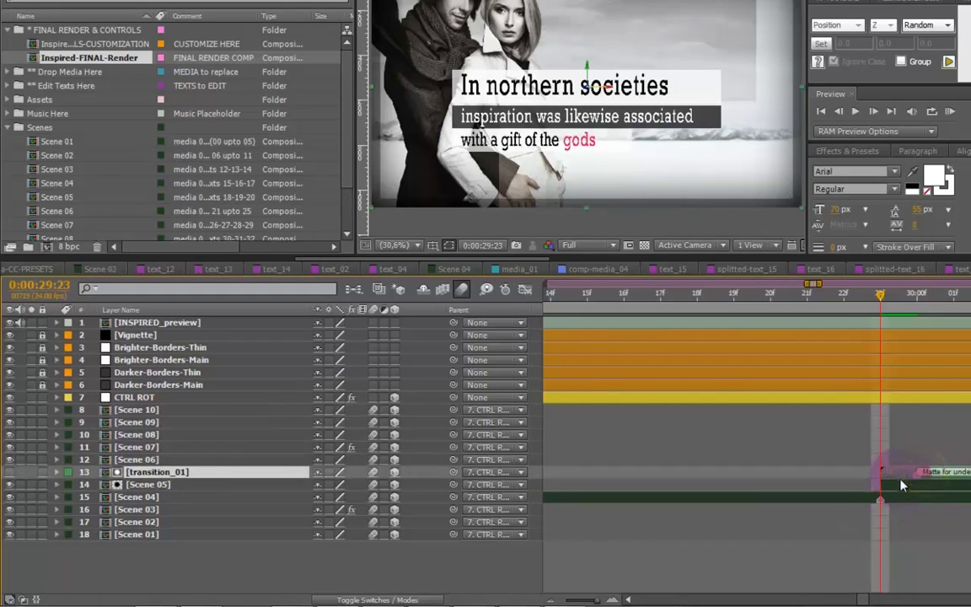
- Reveal the CTRL ROT keyframes and shift all those following Scene 04 so the first ones land at Scene 06's start, 0:00:36:12
left_click(175, 402)
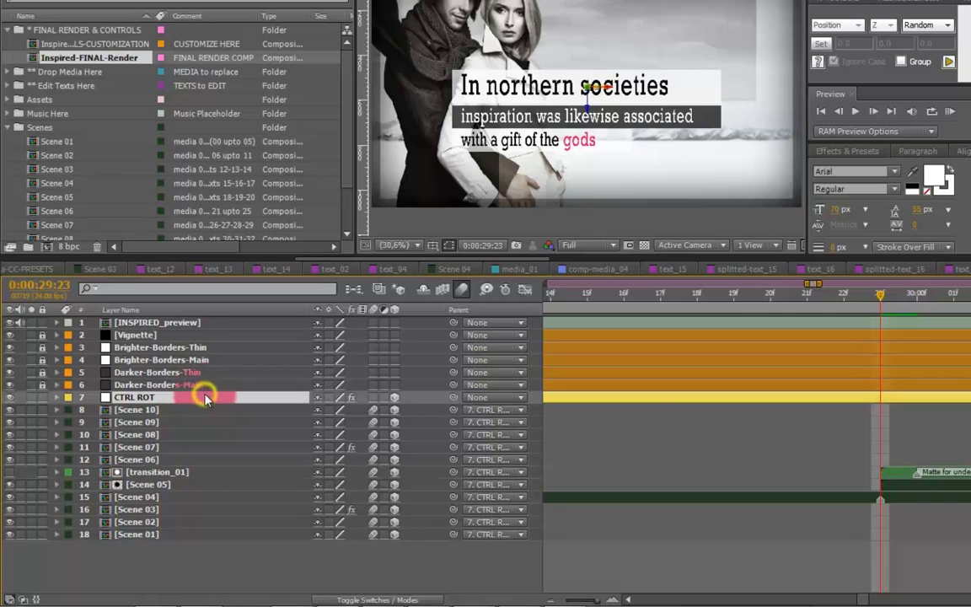
key("u")
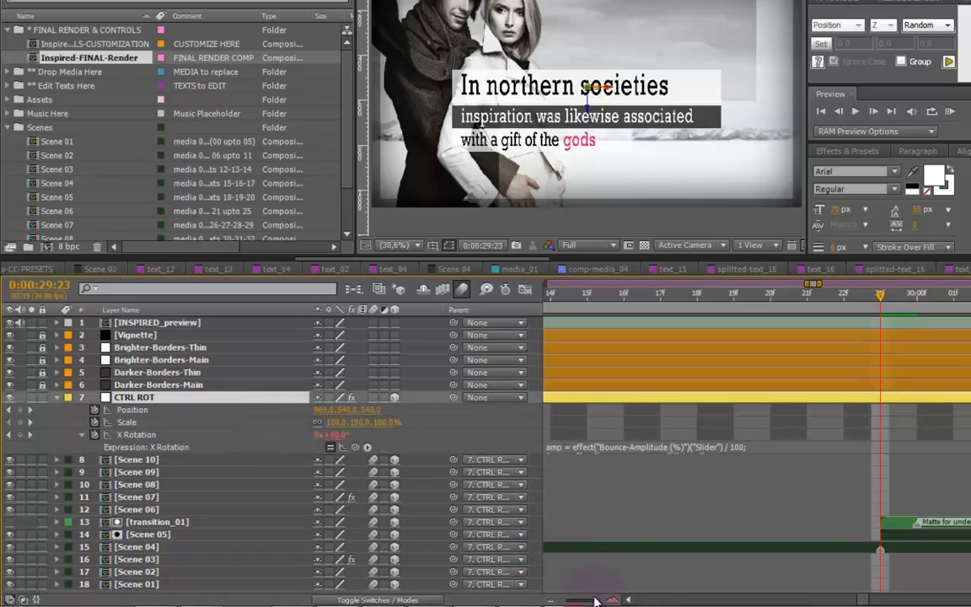
left_click_drag(595, 600, 568, 601)
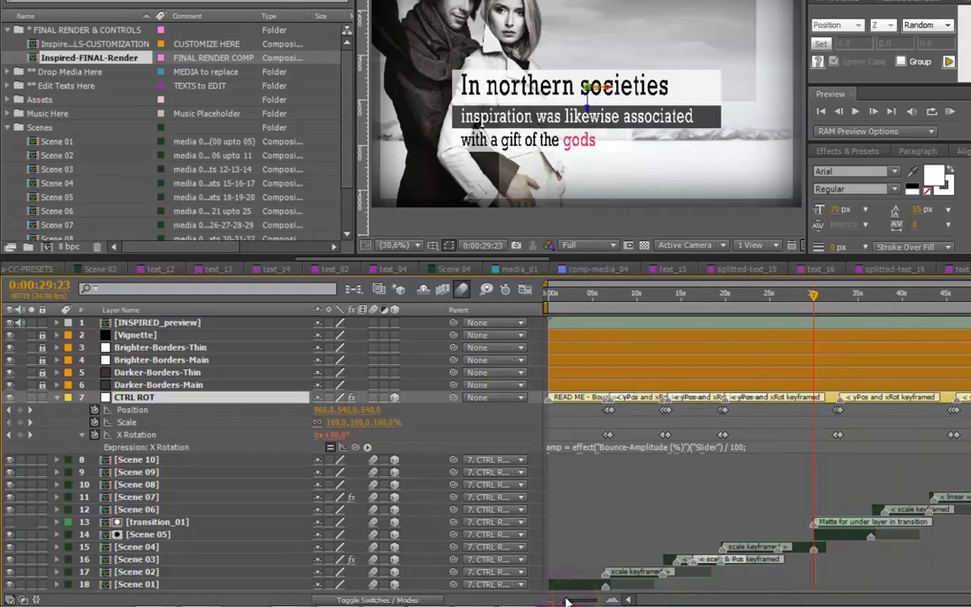
left_click_drag(823, 403, 961, 440)
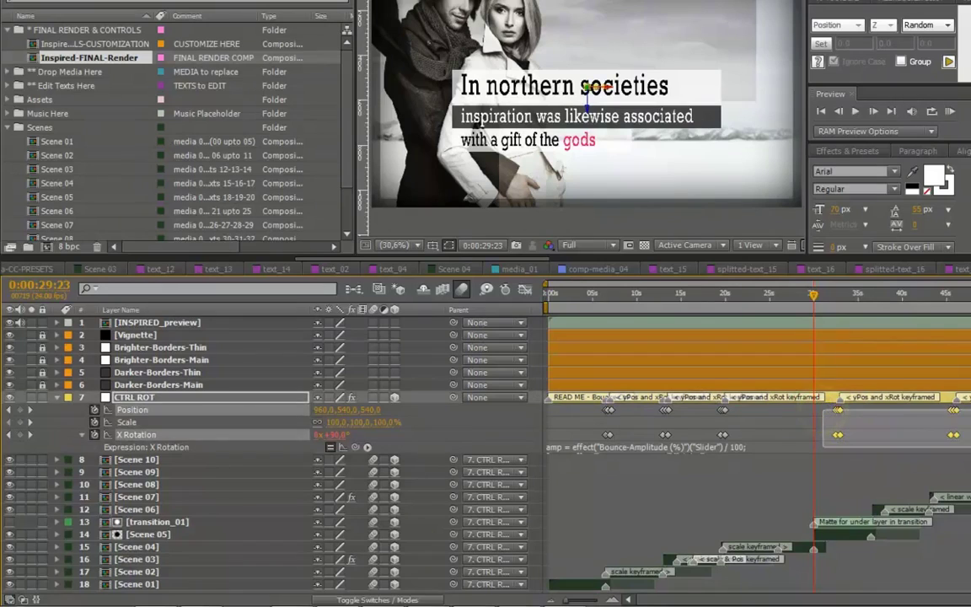
left_click(859, 300)
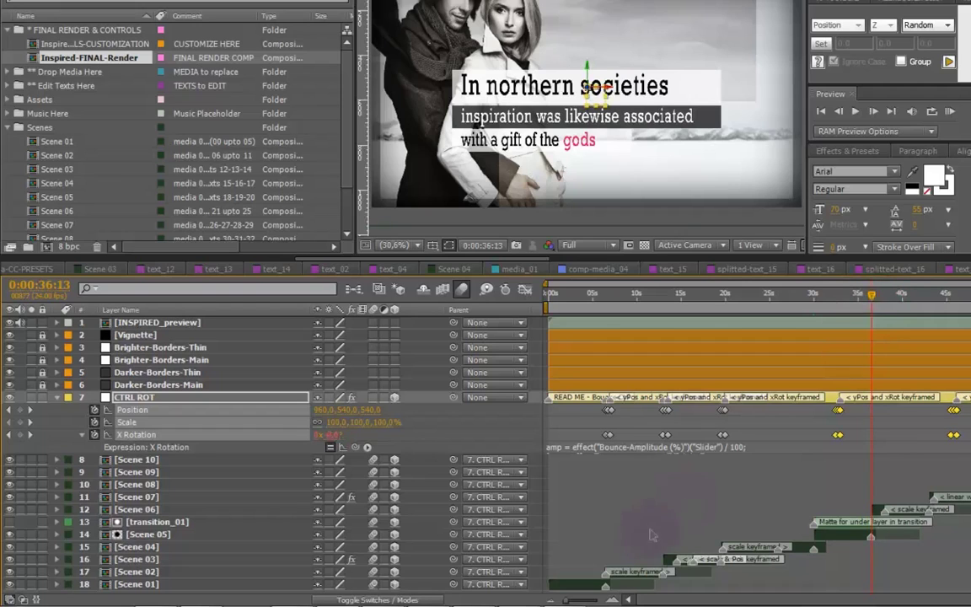
mouse_move(568, 601)
left_mouse_down()
mouse_move(597, 600)
mouse_move(589, 601)
left_mouse_up()
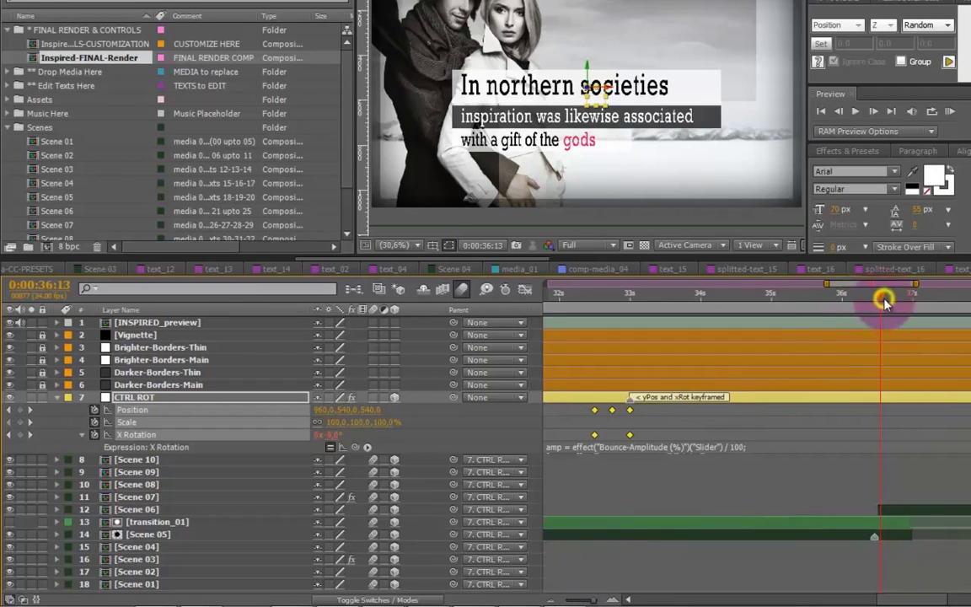
left_click_drag(884, 301, 878, 295)
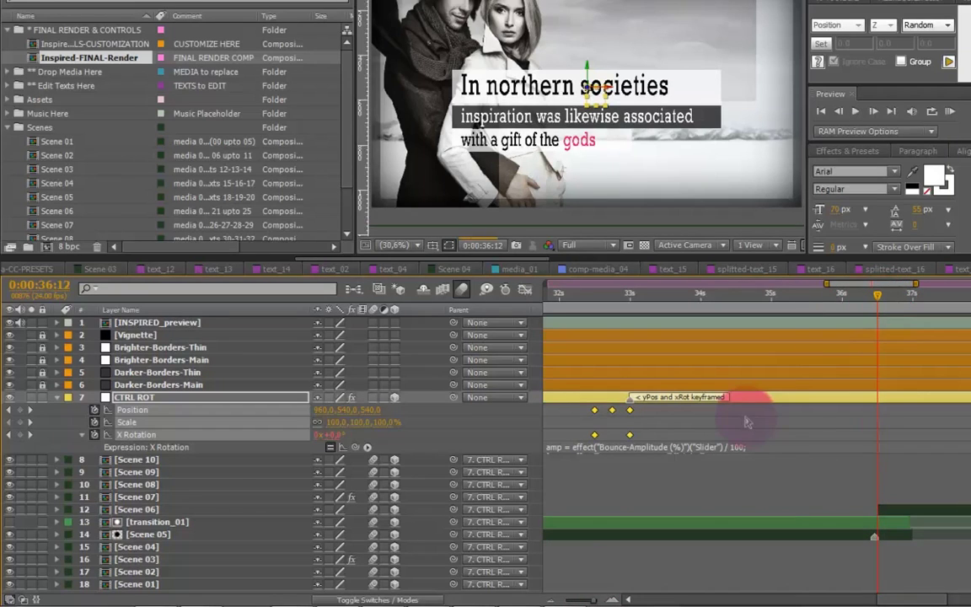
left_click_drag(622, 441, 878, 425)
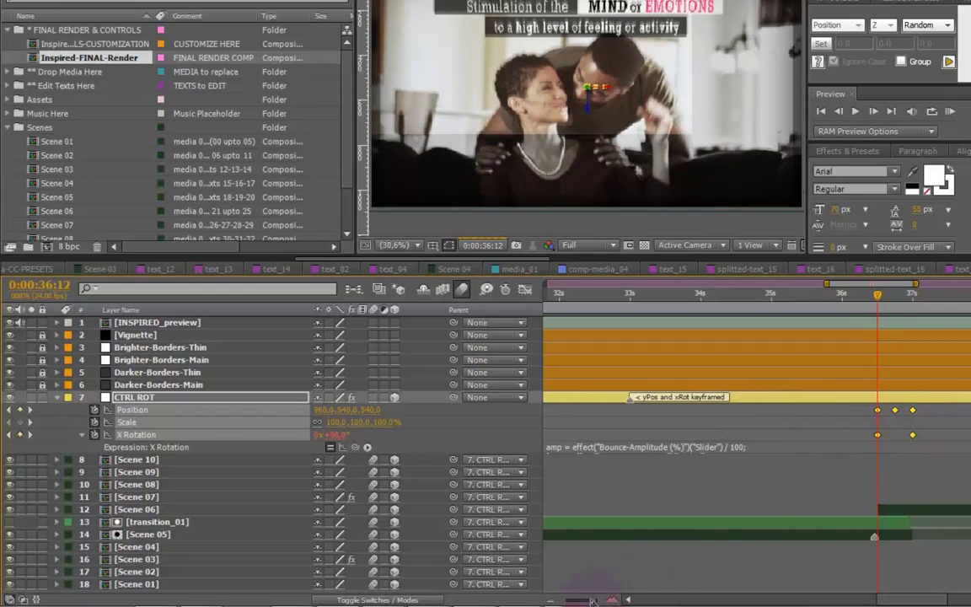
- Unlock the four Brighter-Borders and Darker-Borders layers and extend their ends together to 0:01:07:18
left_click_drag(589, 599, 567, 602)
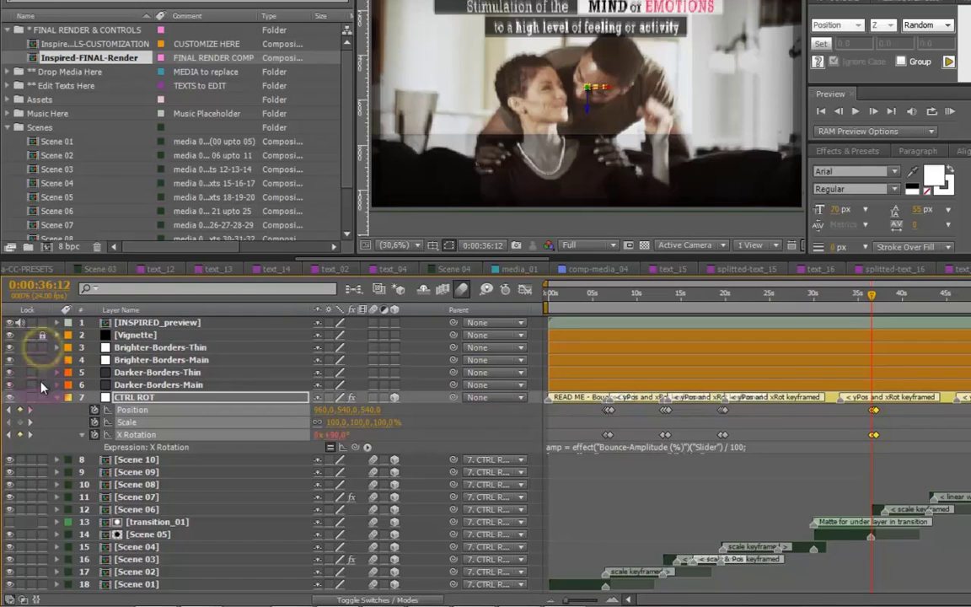
left_click(145, 347)
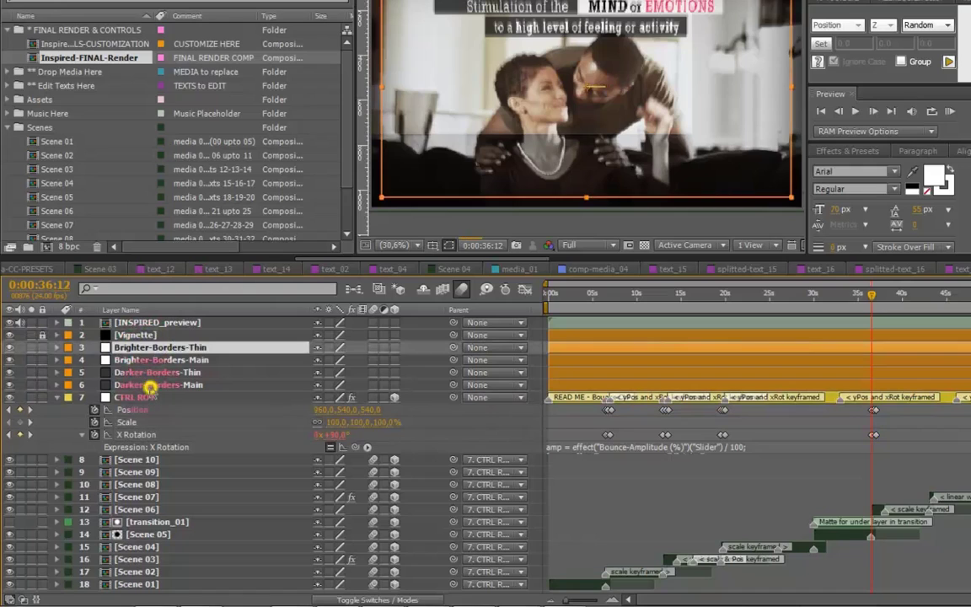
left_click(150, 385, "shift")
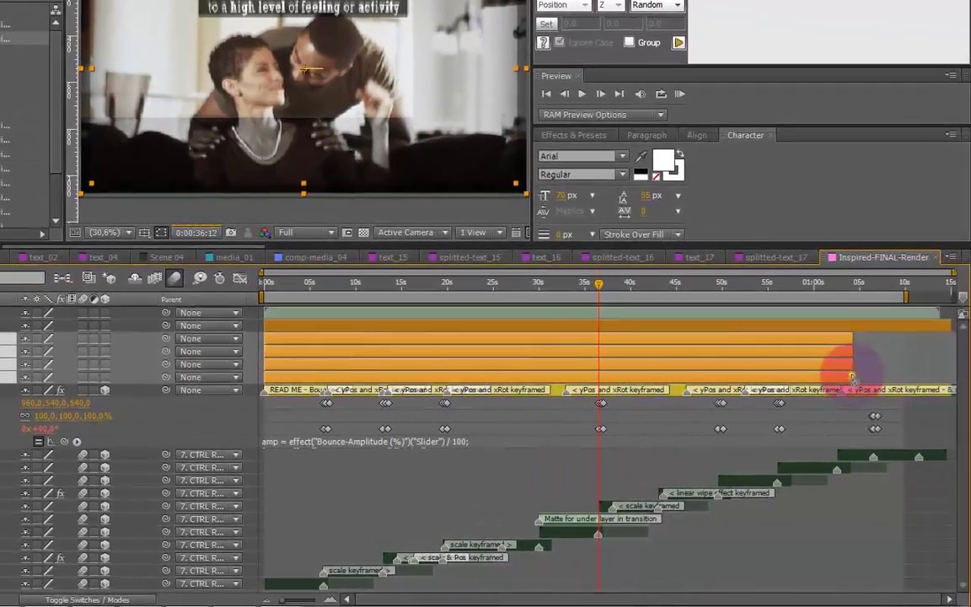
left_click_drag(851, 376, 886, 377)
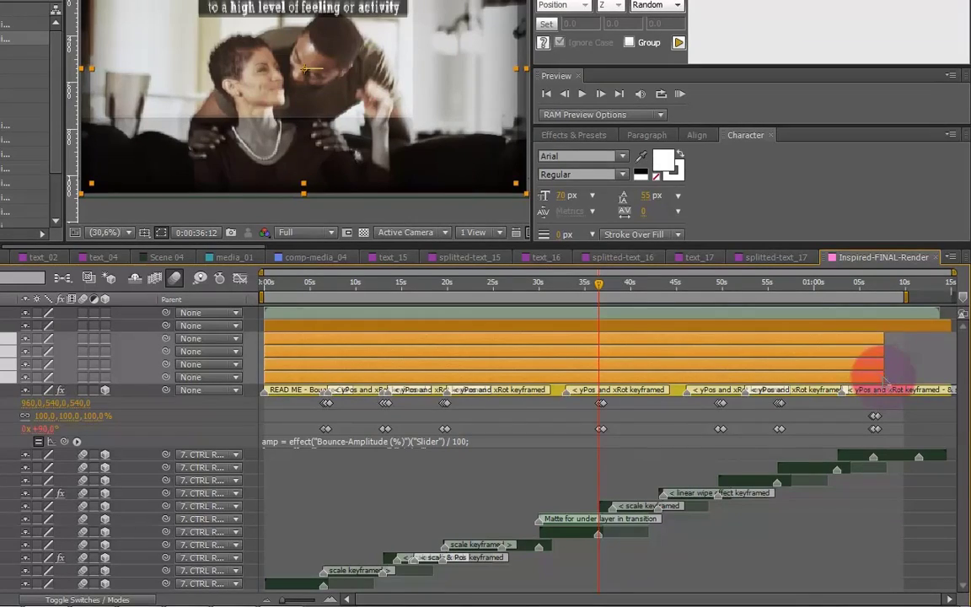
- Collapse the CTRL ROT layer's properties and select the Scene 04 layer
left_click(567, 441)
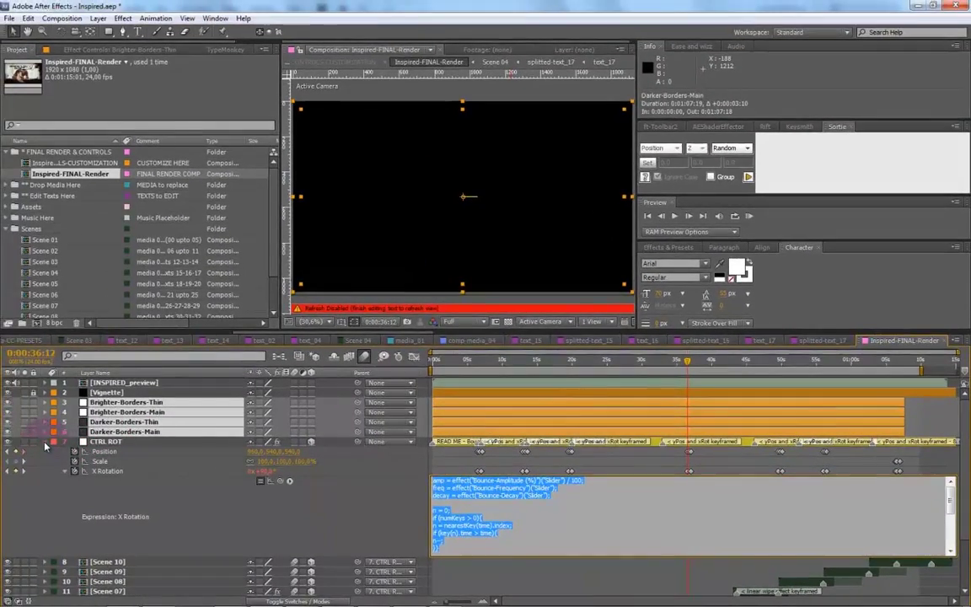
left_click(44, 442)
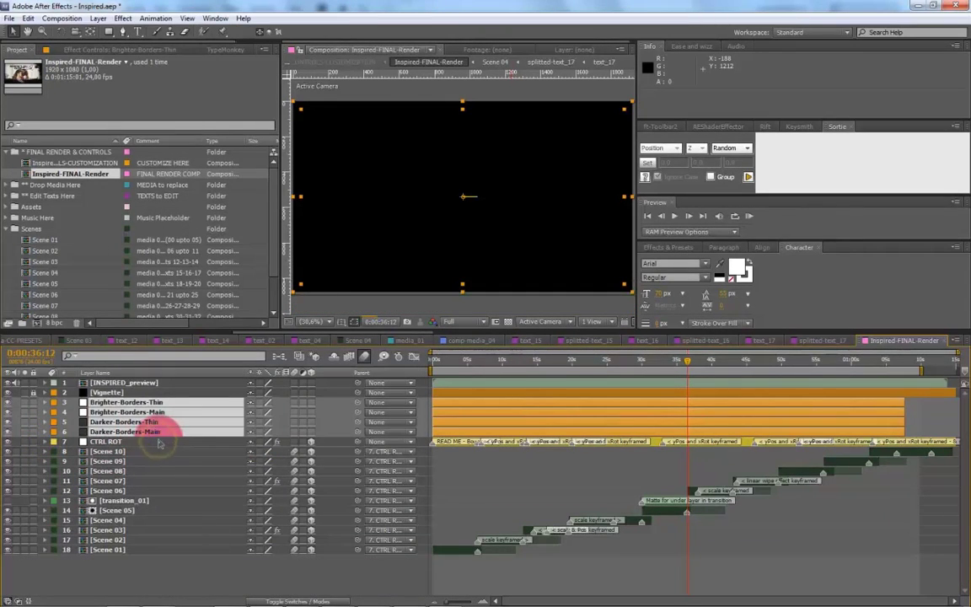
left_click(157, 441)
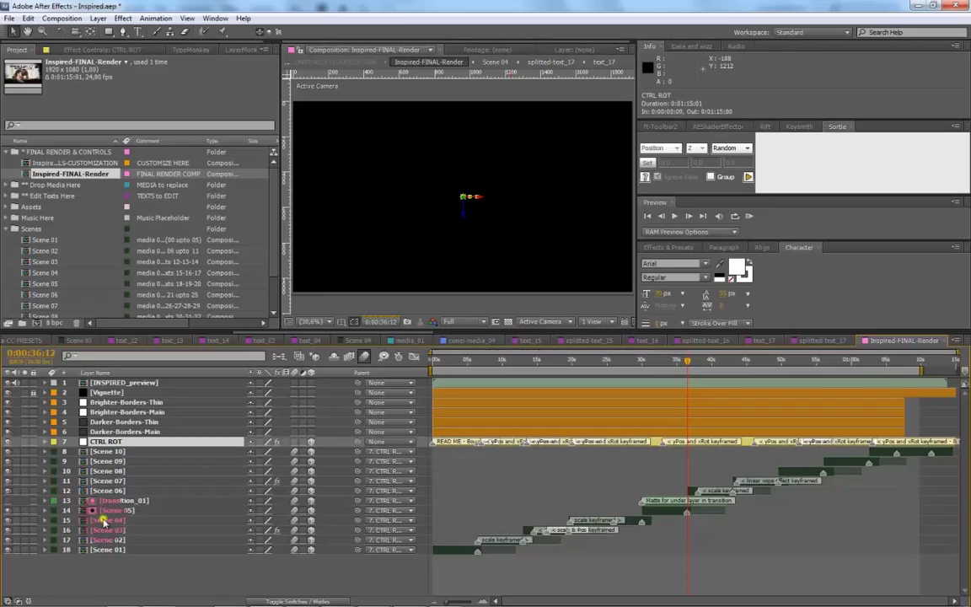
left_click(103, 520)
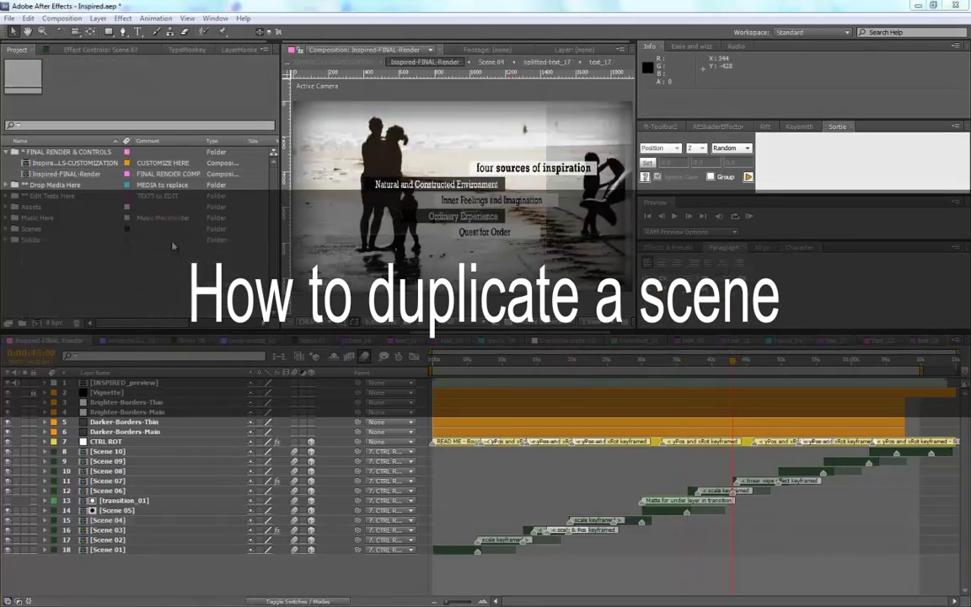
- Look over the scene layers of the Inspired-FINAL-Render composition, including Scene 07's place in time, and select Scene 02
left_click(71, 173)
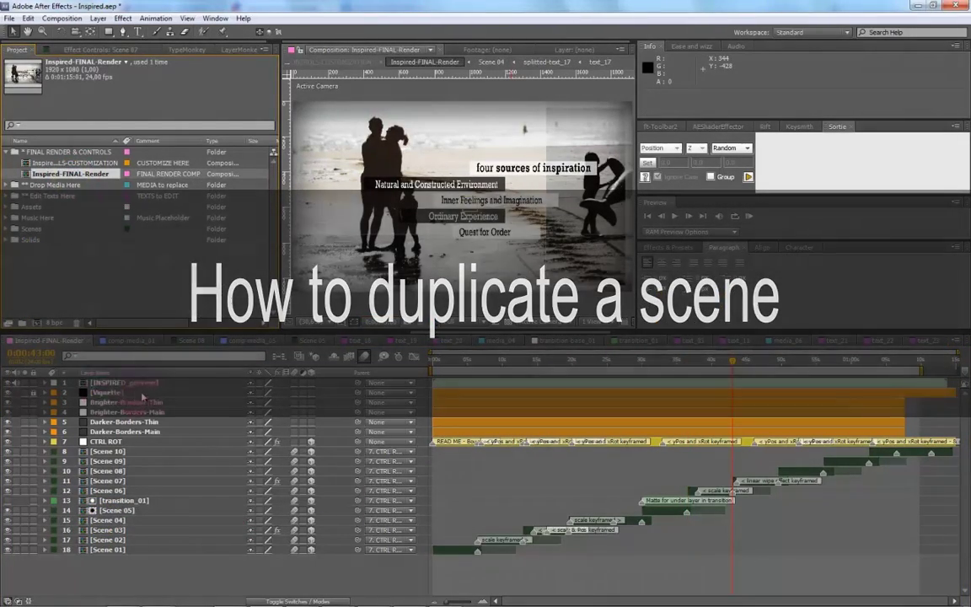
left_click(108, 549, "shift")
left_click(108, 540)
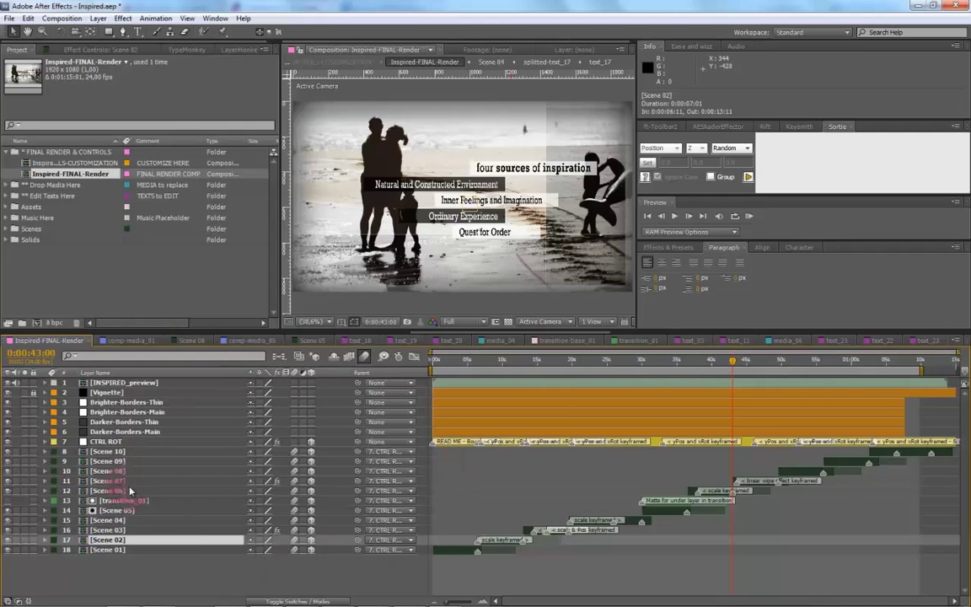
left_click(118, 482)
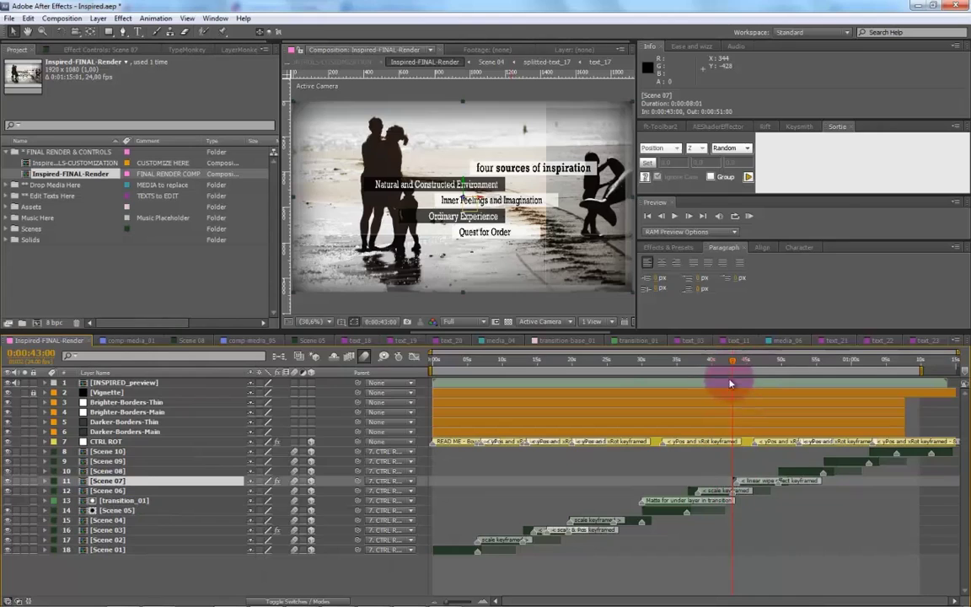
left_click(123, 540)
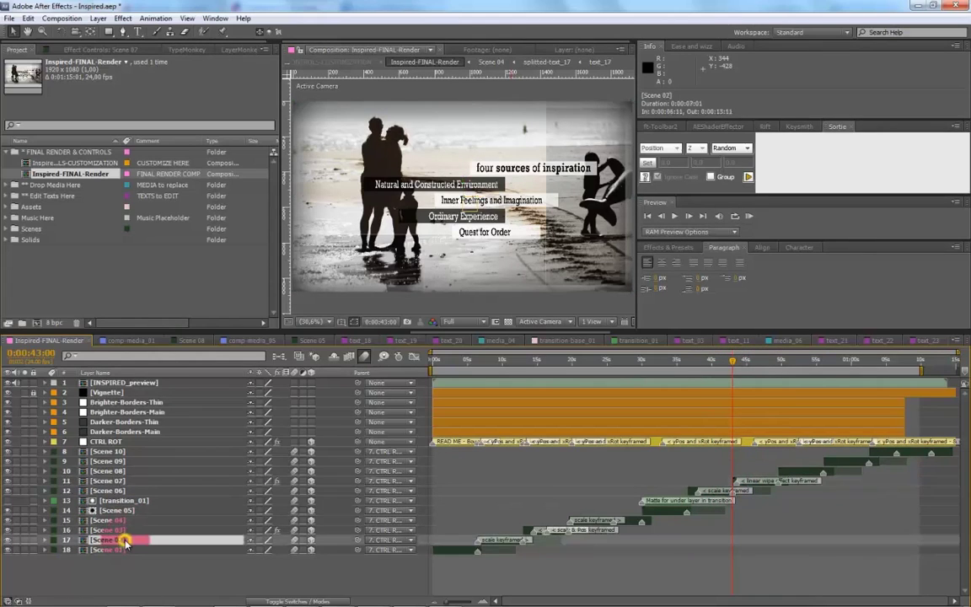
- Duplicate the Scene 02 composition in the Scenes folder and rename the copy Scene 20
left_click(9, 228)
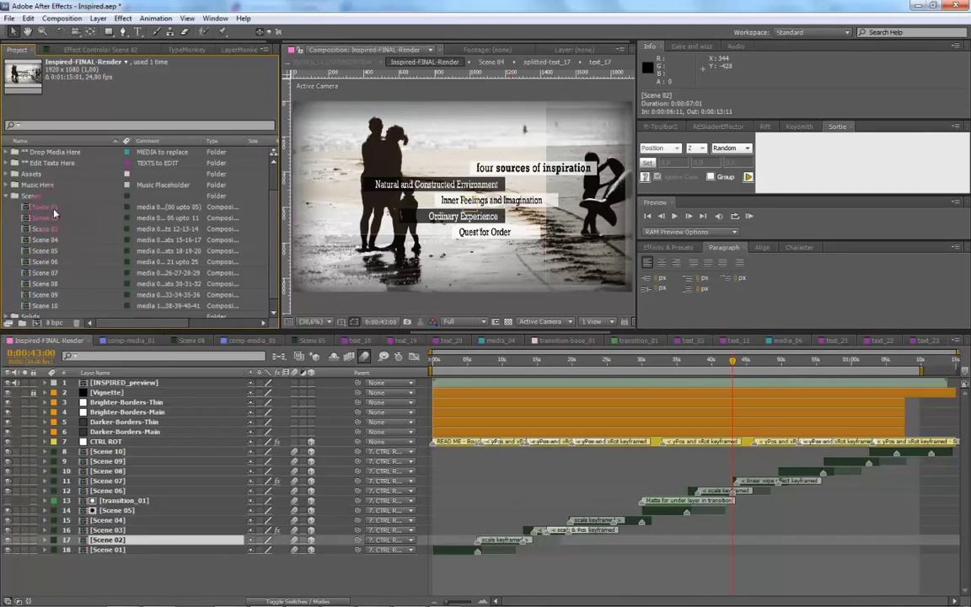
left_click(48, 220)
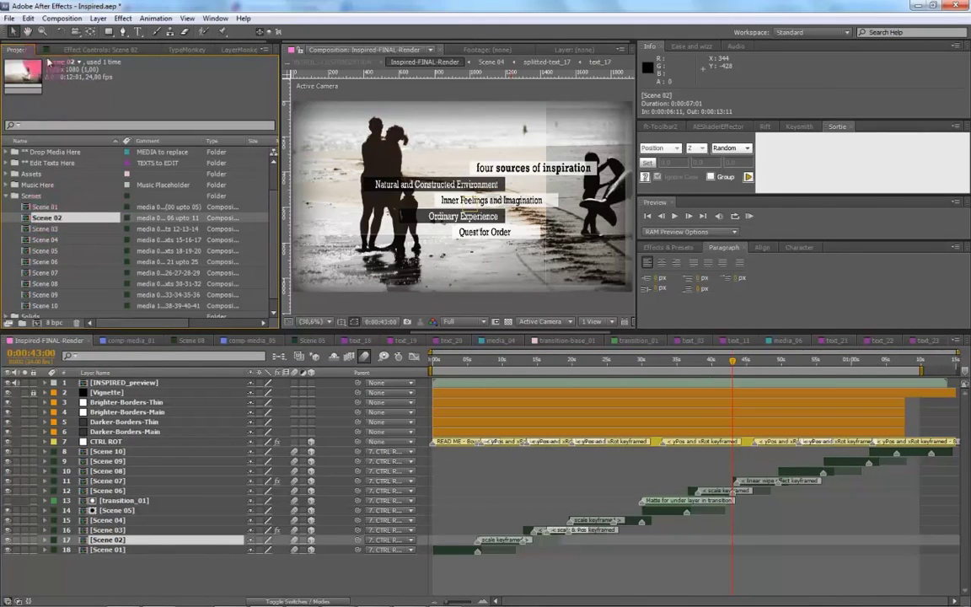
left_click(30, 19)
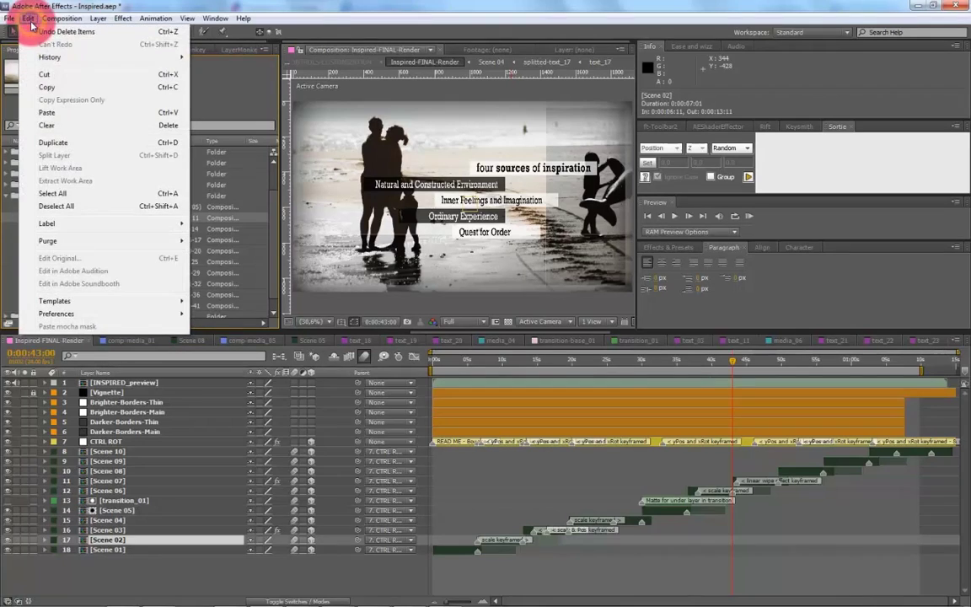
left_click(52, 142)
right_click(59, 307)
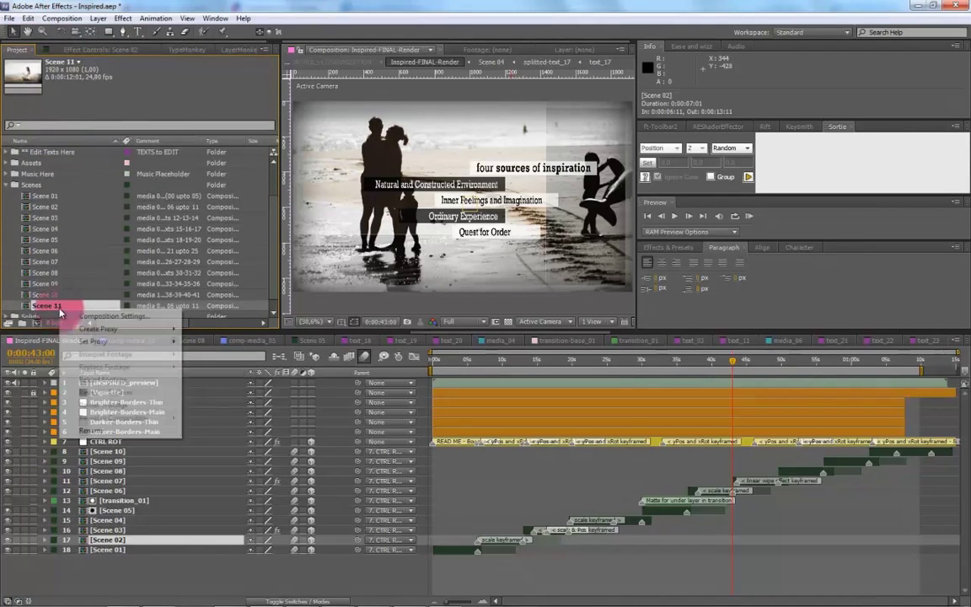
left_click(84, 431)
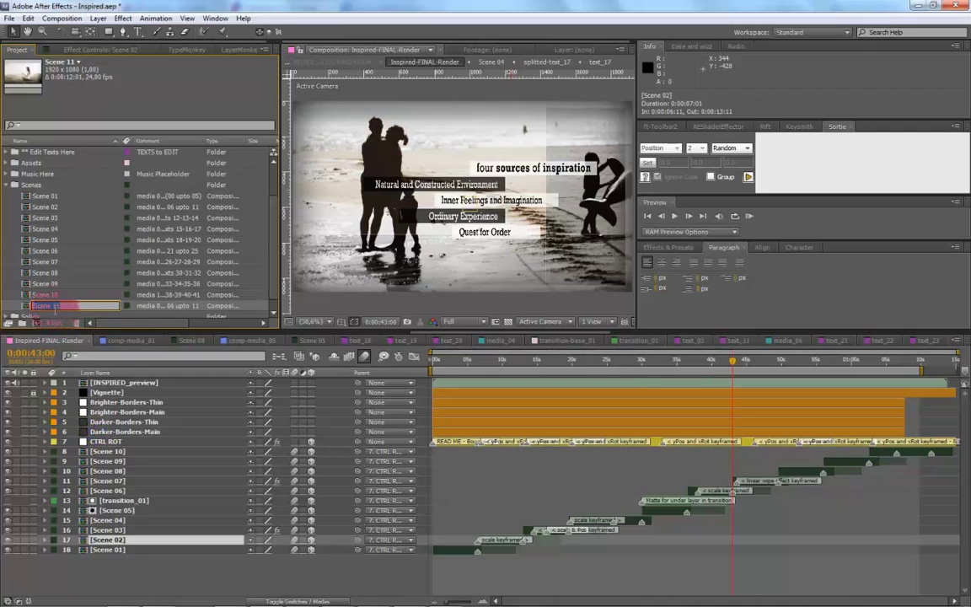
type("Scene 20")
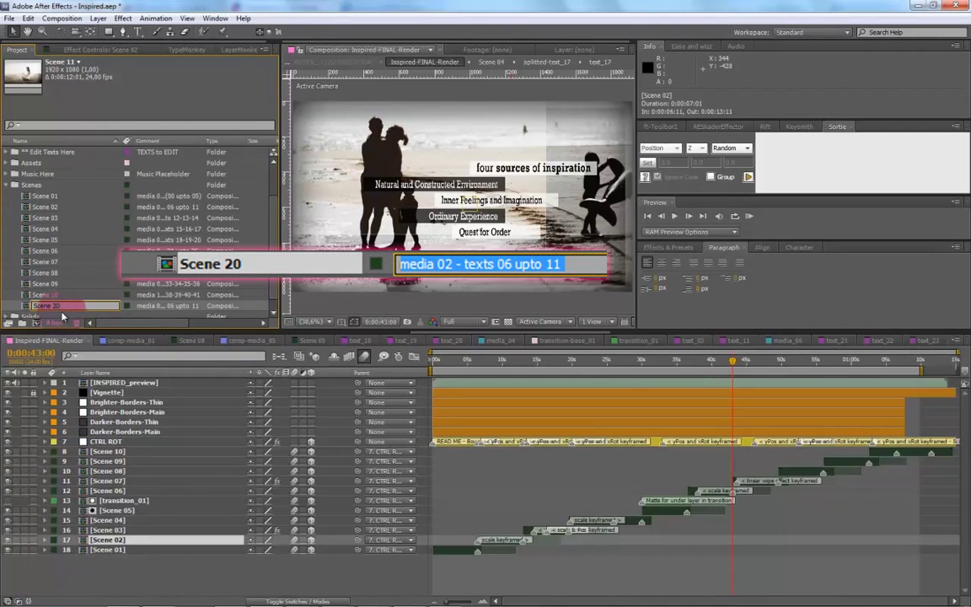
left_click(146, 307)
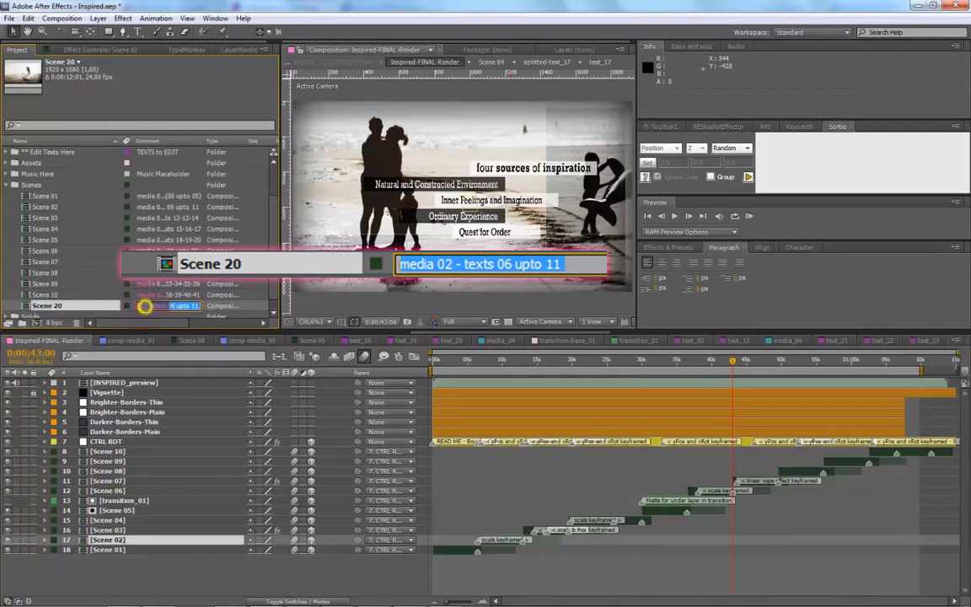
left_click(148, 309)
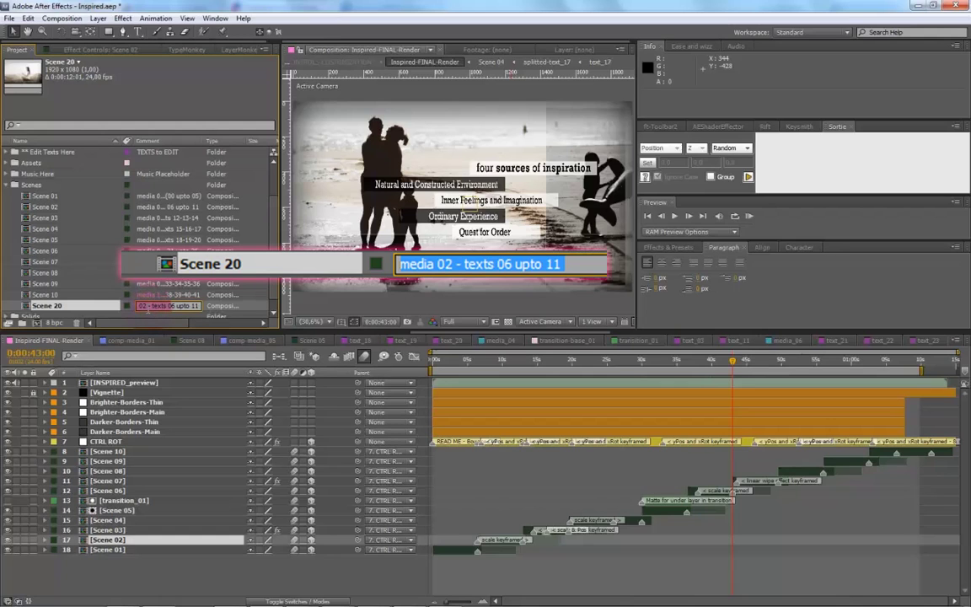
left_click(52, 308)
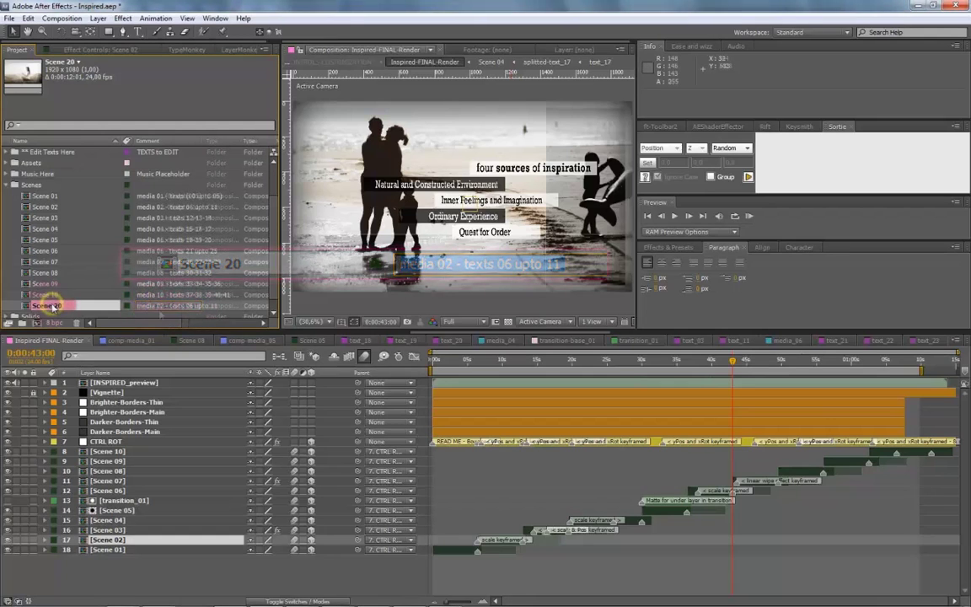
- Open the Scene 20 composition and examine its nested content layers, text_06 to text_11 and comp-media_02
double_click(52, 307)
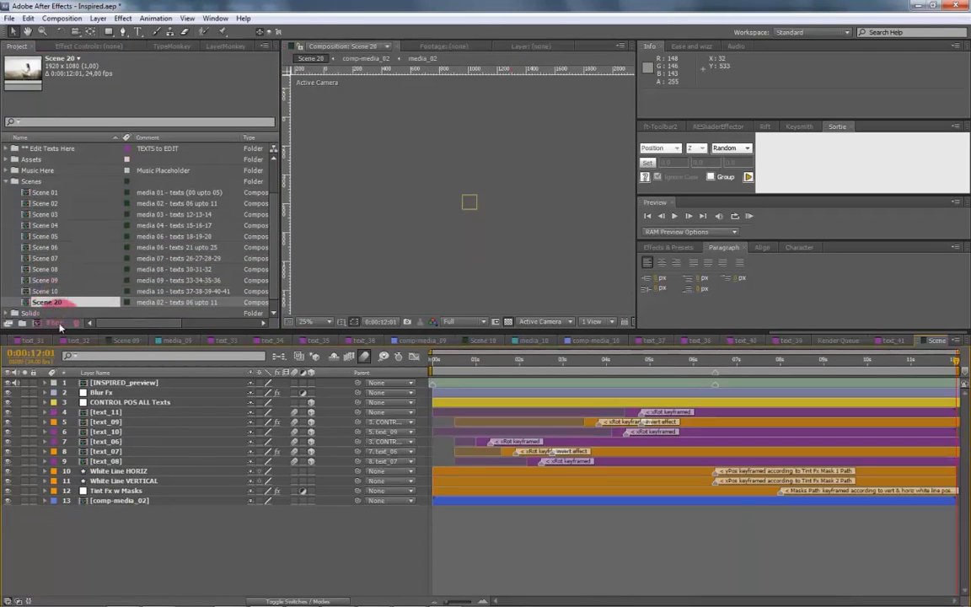
left_click(123, 413)
left_click(121, 423, "shift")
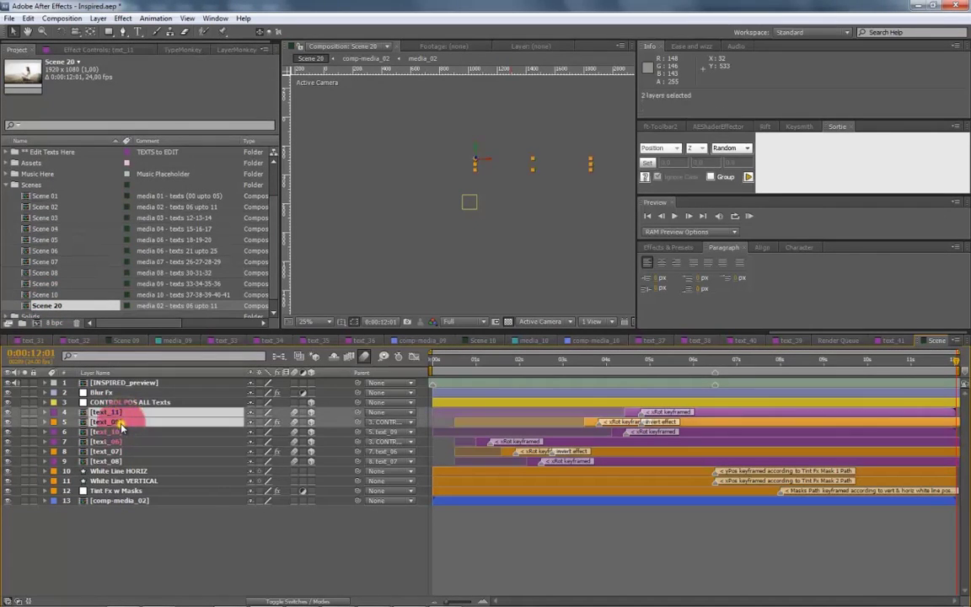
left_click(120, 433, "shift")
left_click(122, 441, "shift")
left_click(124, 452, "shift")
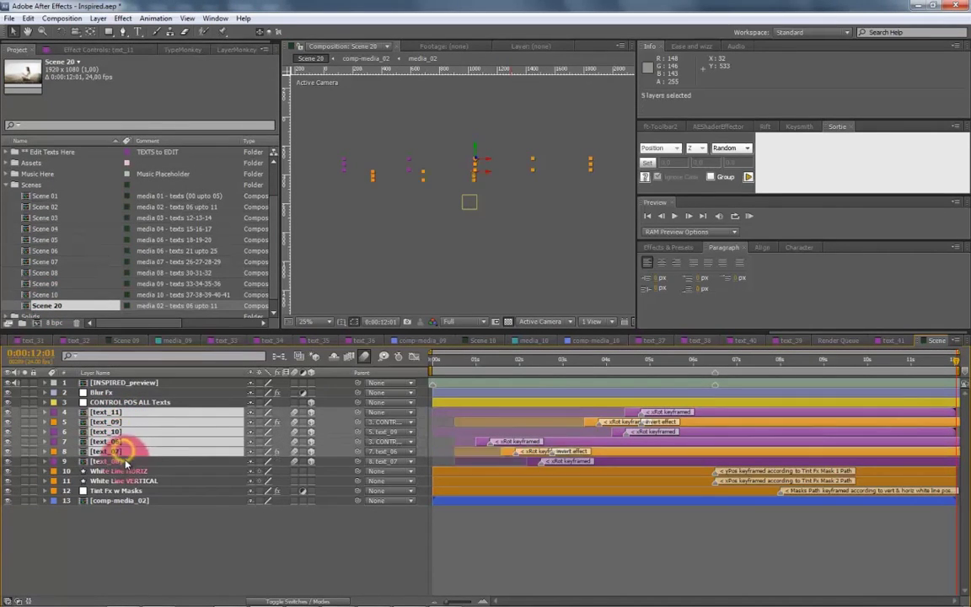
left_click(127, 461, "shift")
left_click(123, 501, "ctrl")
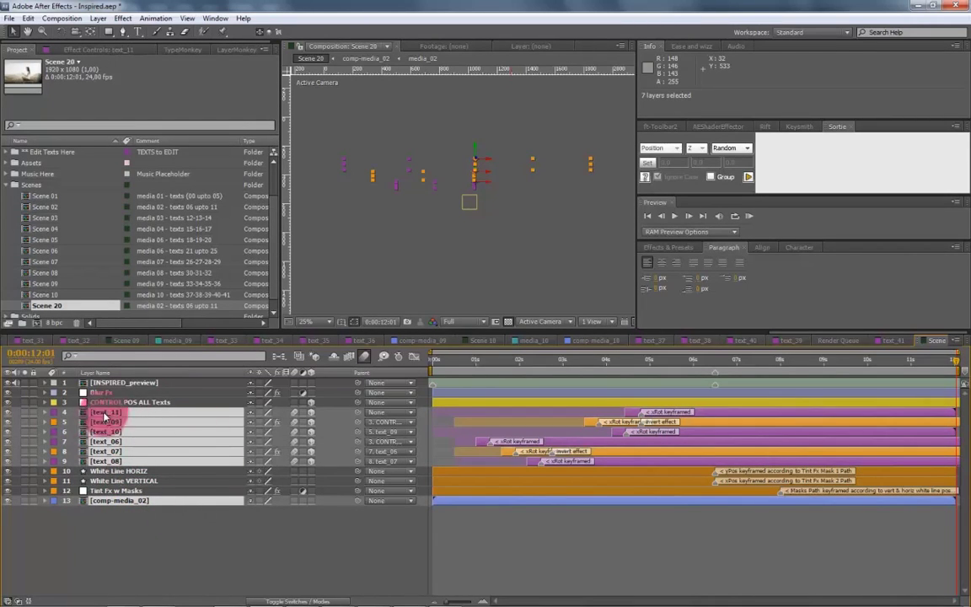
left_click(179, 456)
- Duplicate media_02 in the Drop Media Here folder, rename the copy media_20 and set its comment to scene 20
scroll(216, 275, "up", 5)
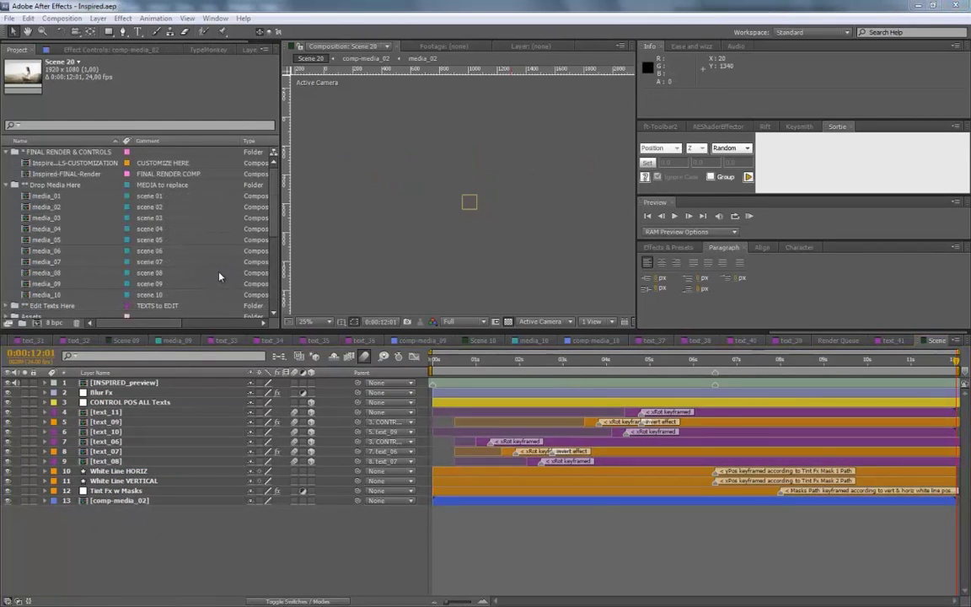
left_click(46, 208)
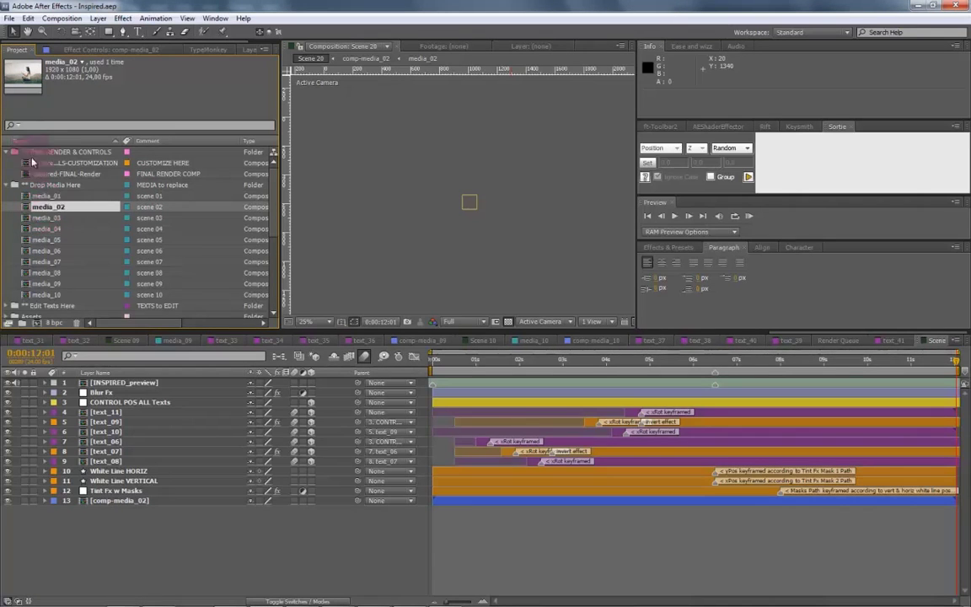
left_click(28, 18)
left_click(64, 141)
right_click(167, 307)
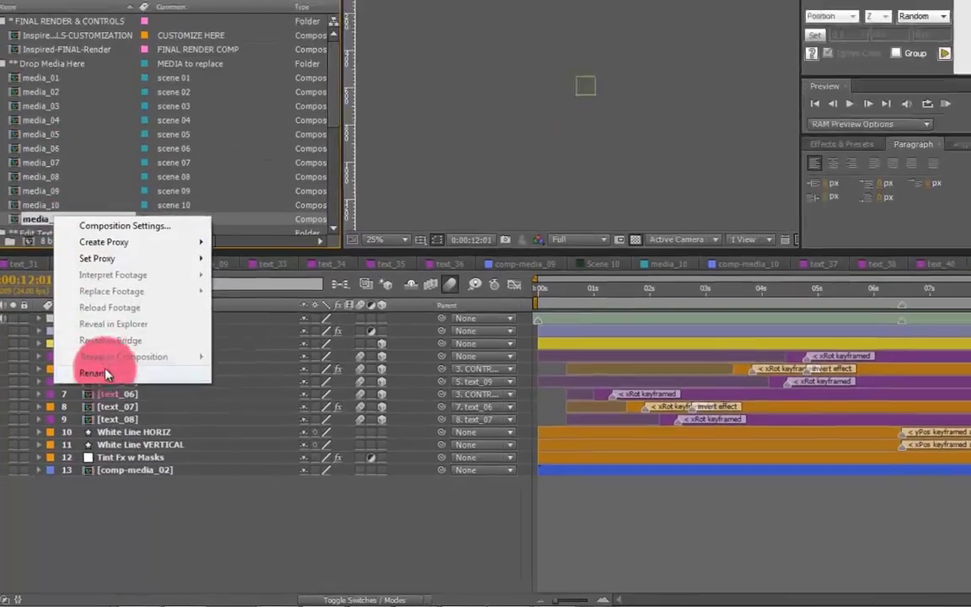
key("Escape")
key("Return")
type("media_20")
key("Return")
left_click(156, 306)
left_click(217, 167)
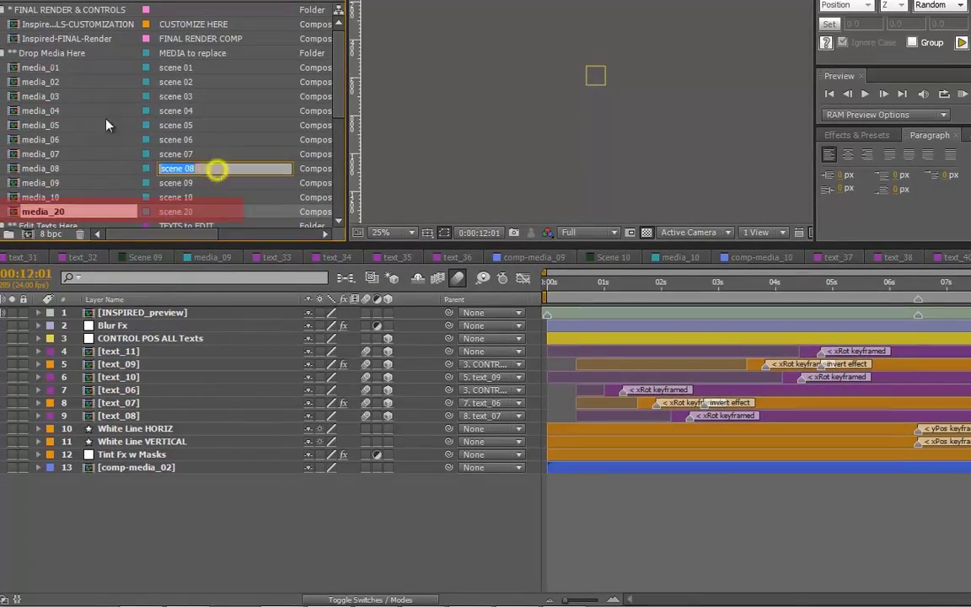
- Import the 80860.jpg image from the MEDIA folder into the Drop Media Here folder
left_click(56, 52)
key("ctrl+i")
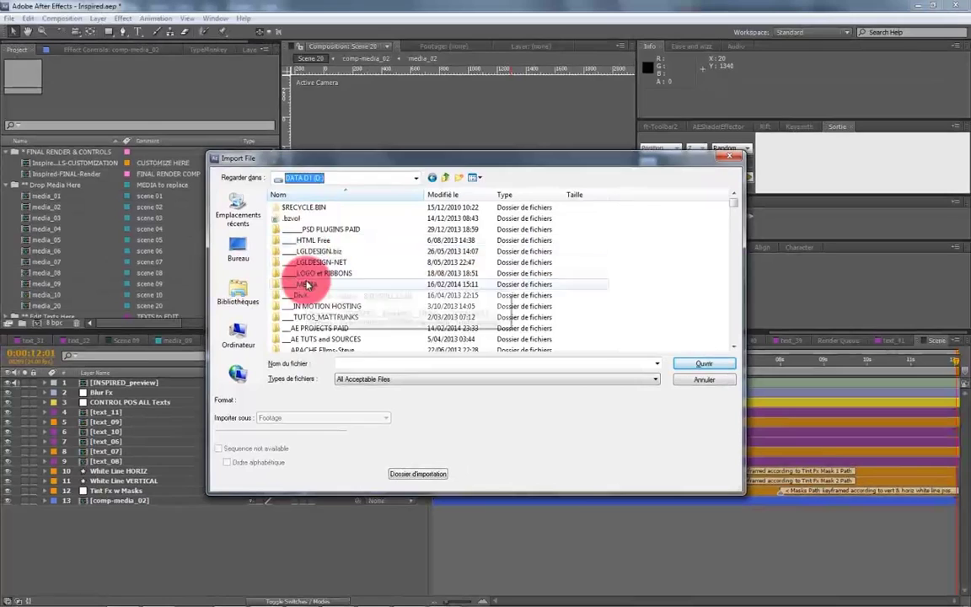
double_click(306, 284)
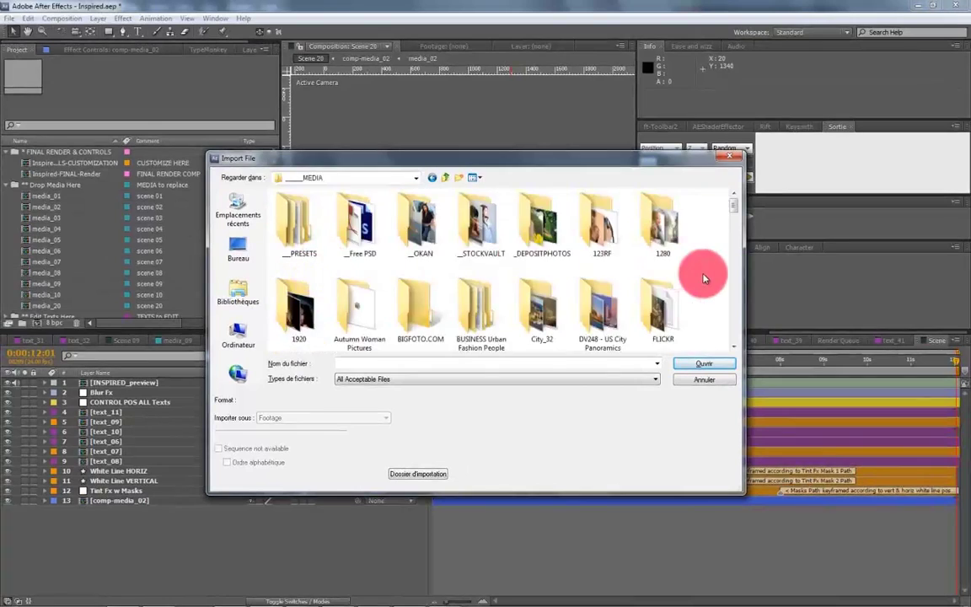
double_click(700, 268)
double_click(705, 271)
- Open the media_20 composition and replace its photodune image layer with 80860.jpg
double_click(47, 247)
scroll(67, 223, "up", 3)
left_click(48, 195)
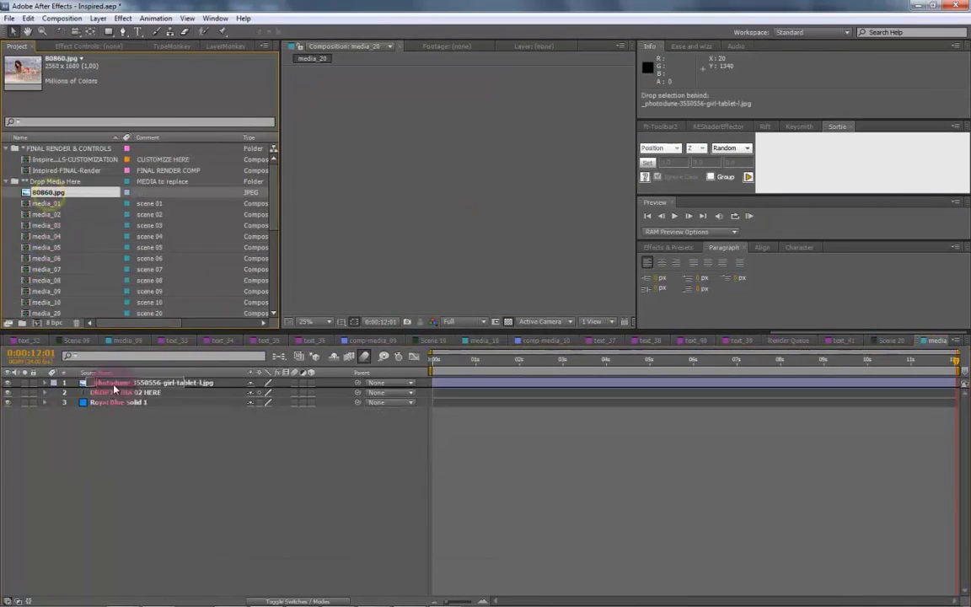
left_click_drag(48, 195, 126, 383)
- Change the placeholder text to DROP MEDIA 20 HERE and reveal the scale of the 80860.jpg layer
left_click(118, 402)
double_click(473, 184)
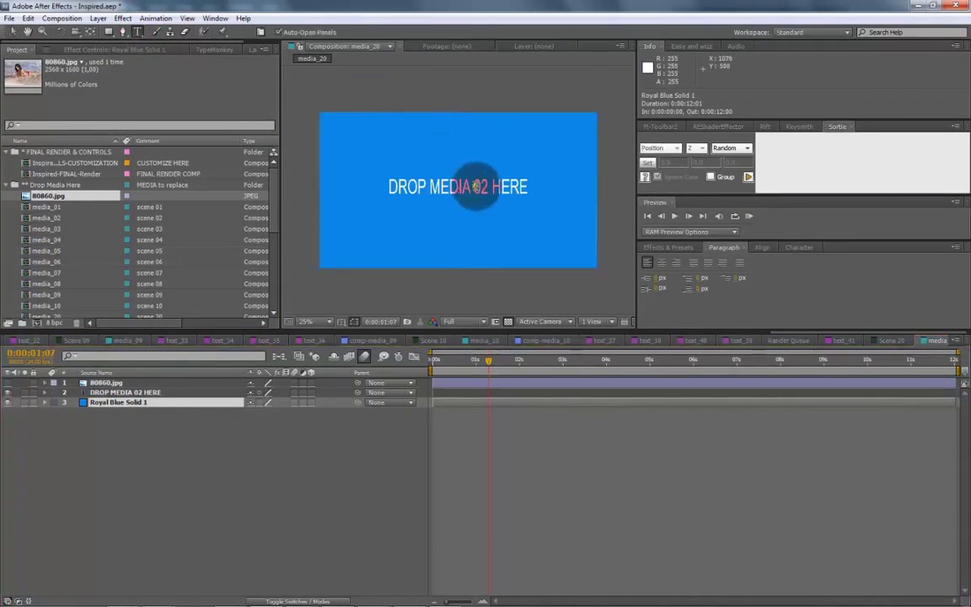
type("20")
left_click(107, 384)
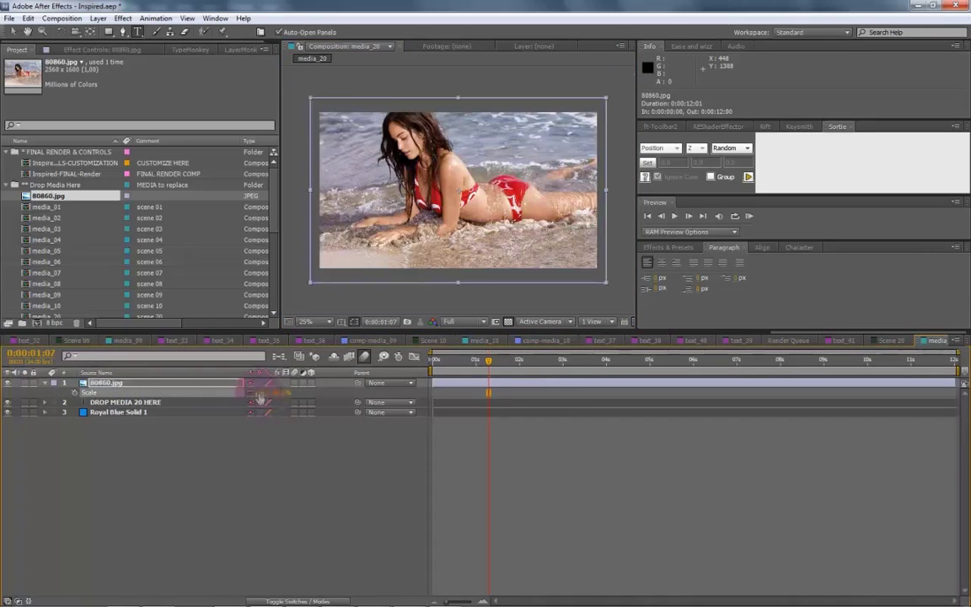
- Return to the Scene 20 composition and open its nested comp-media_02 composition
left_click(892, 341)
left_click_drag(59, 305, 130, 502)
double_click(114, 502)
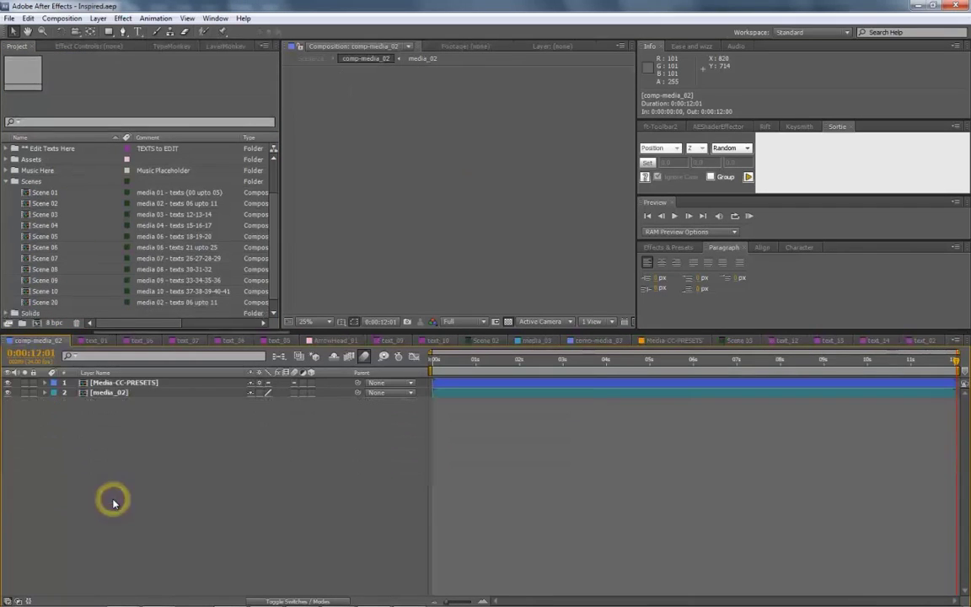
- Duplicate comp-media_02 in the media-comps folder under Assets and rename the copy comp-media_20
left_click(6, 160)
left_click(87, 181)
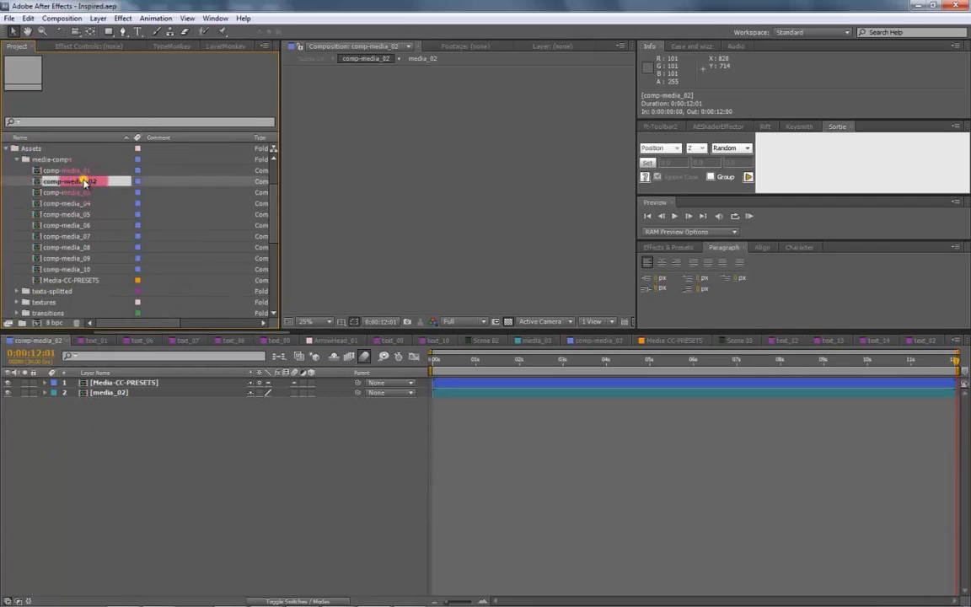
left_click(65, 186)
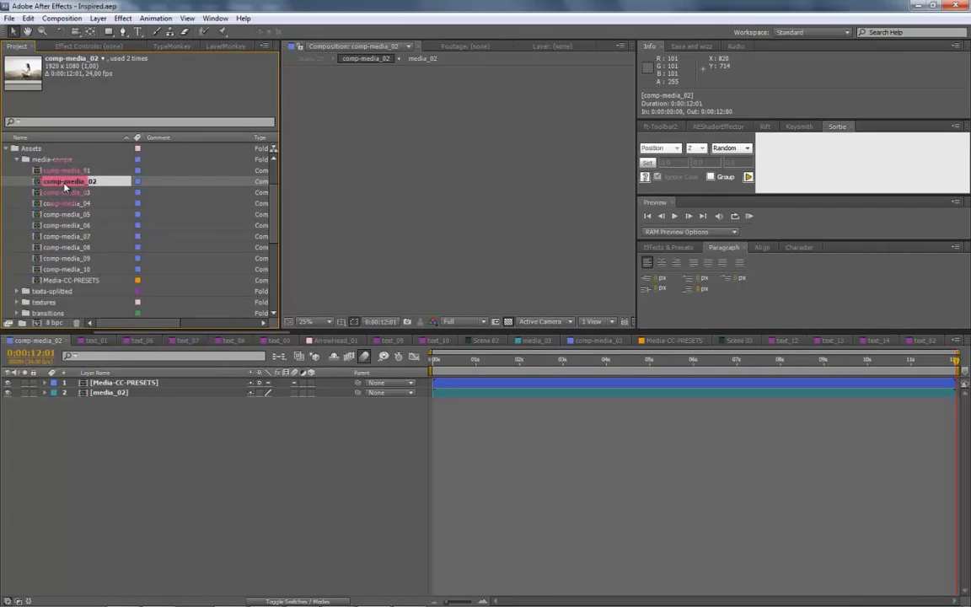
key("ctrl+d")
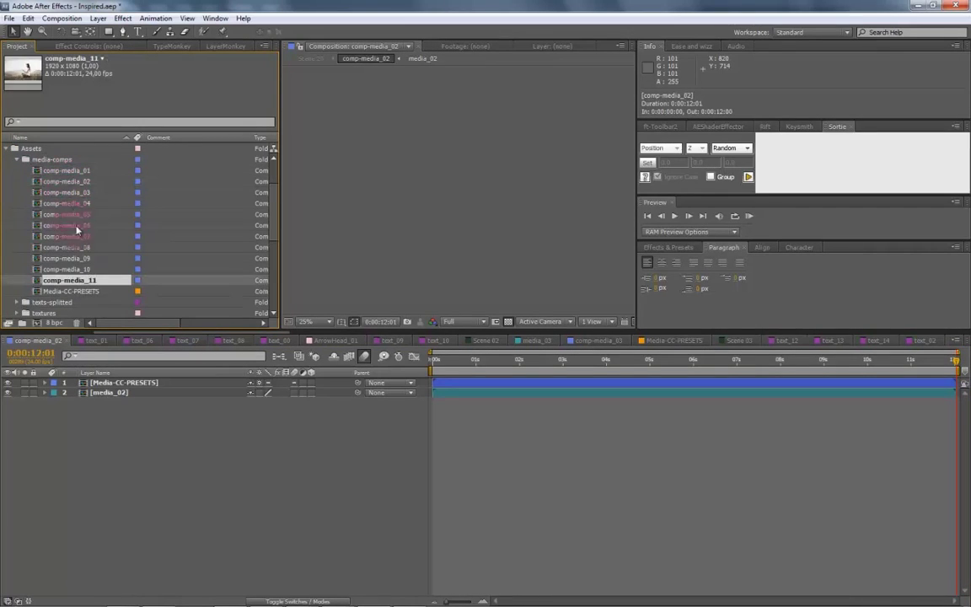
right_click(88, 280)
left_click(122, 405)
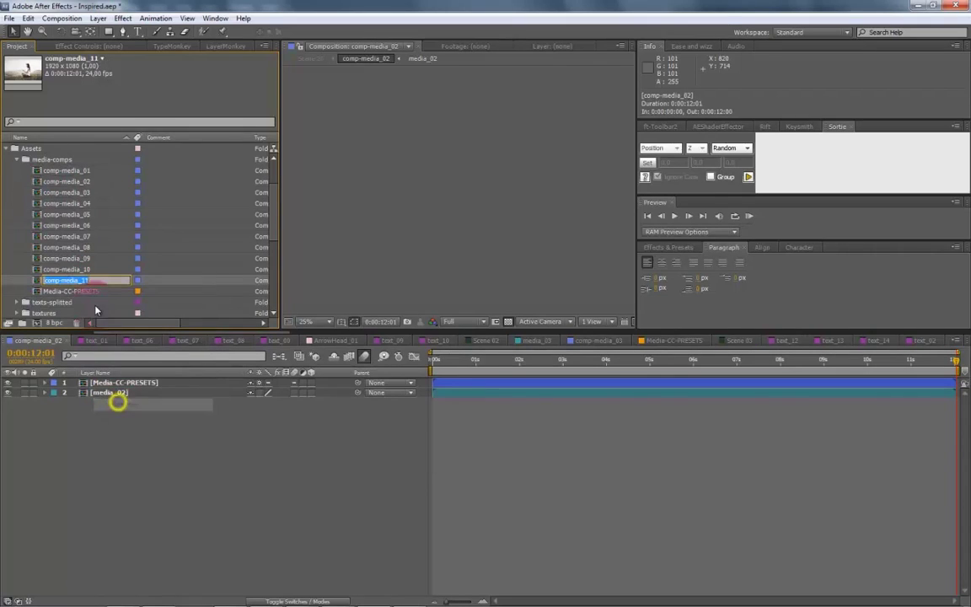
left_click(83, 281)
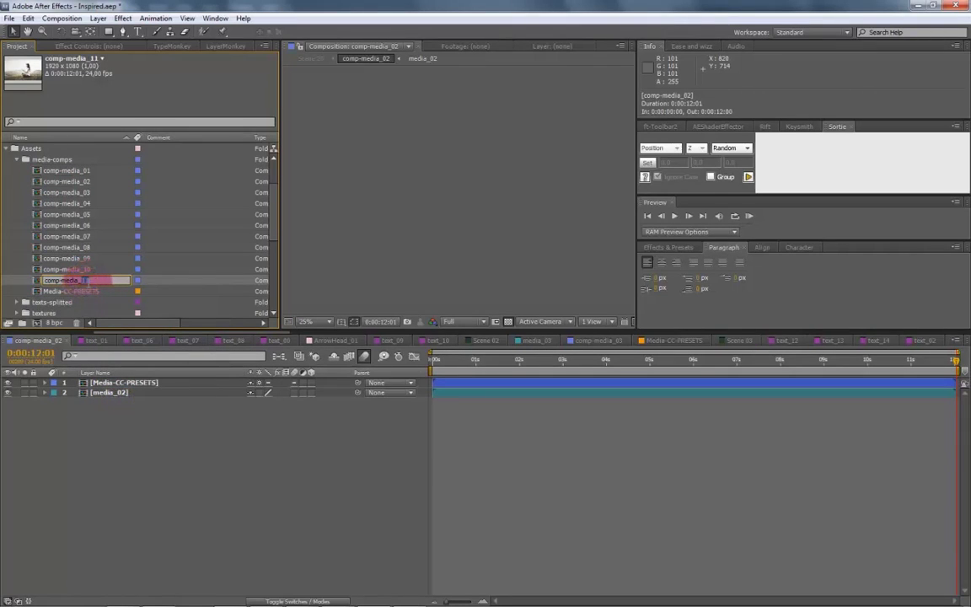
left_click(96, 293)
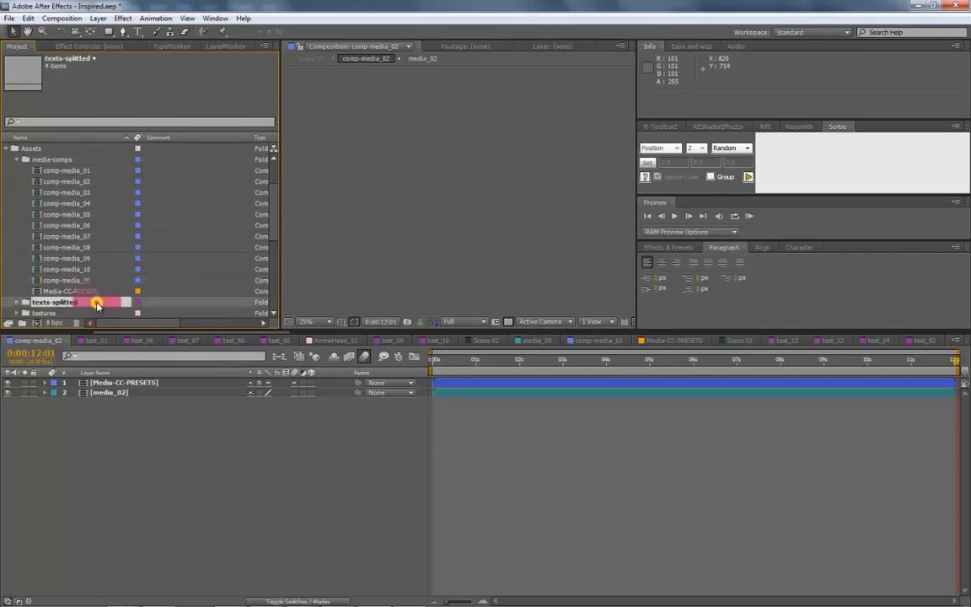
- Open comp-media_20 and replace its media_02 layer with the media_20 composition from the Drop Media Here folder
left_click(83, 281)
double_click(82, 281)
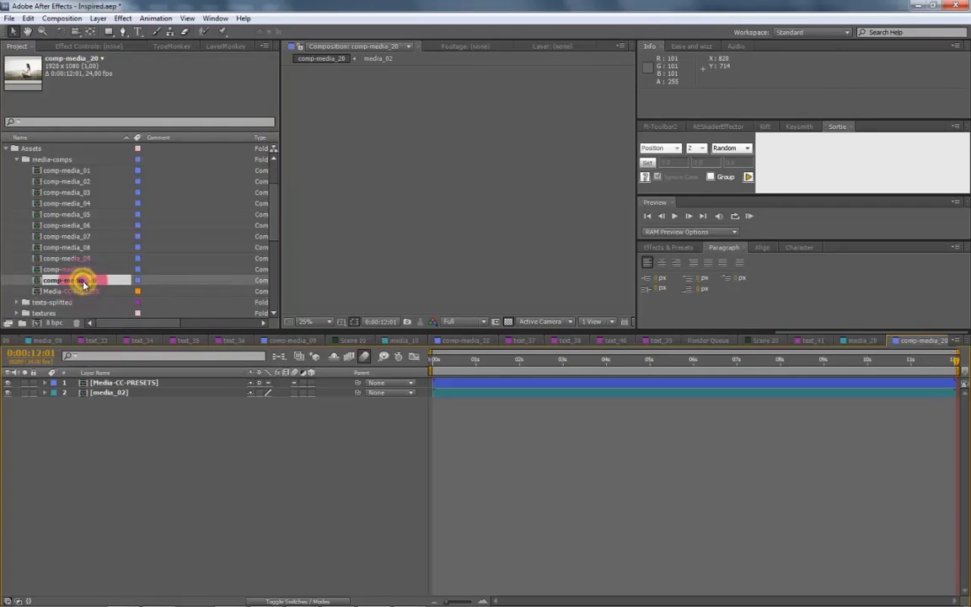
left_click(126, 395)
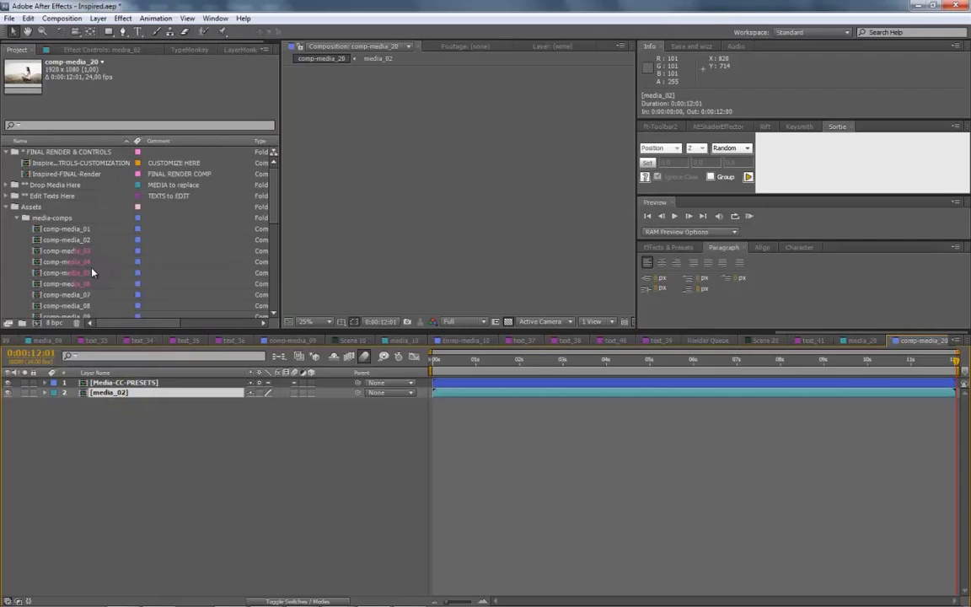
left_click(9, 187)
scroll(108, 226, "down", 3)
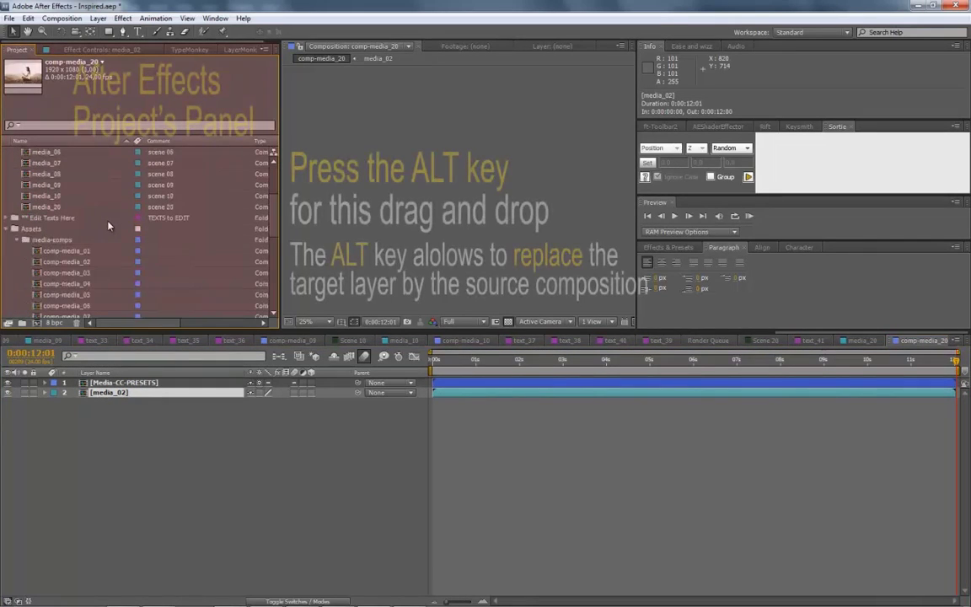
left_click(62, 207)
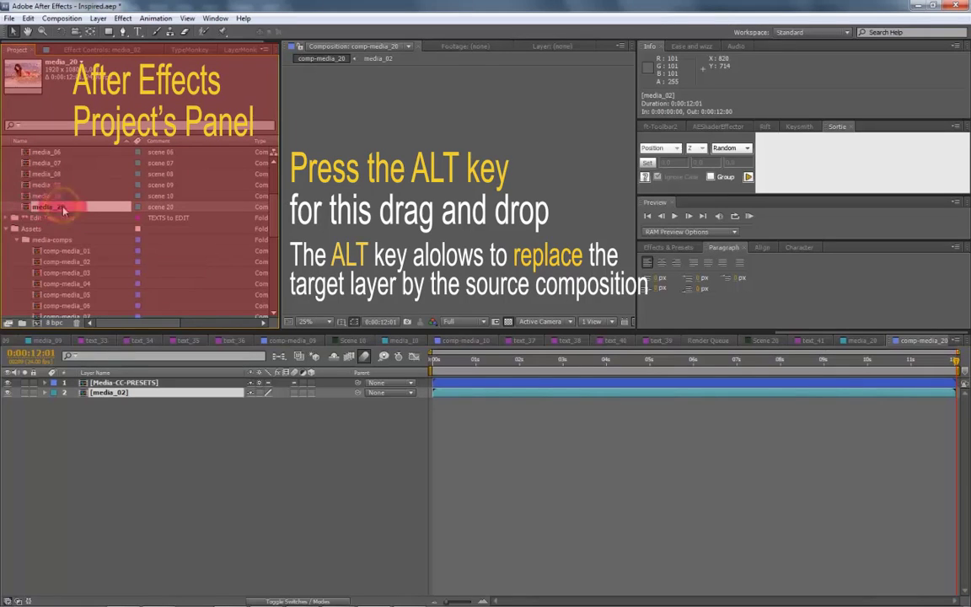
left_click_drag(63, 210, 46, 207)
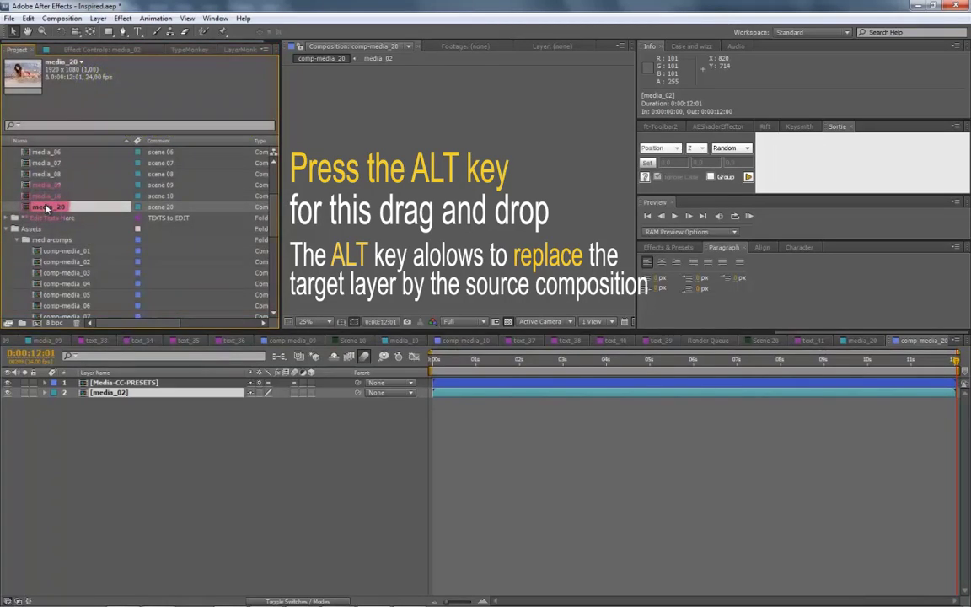
left_click_drag(48, 211, 104, 395)
left_click(269, 445)
left_click_drag(459, 360, 477, 363)
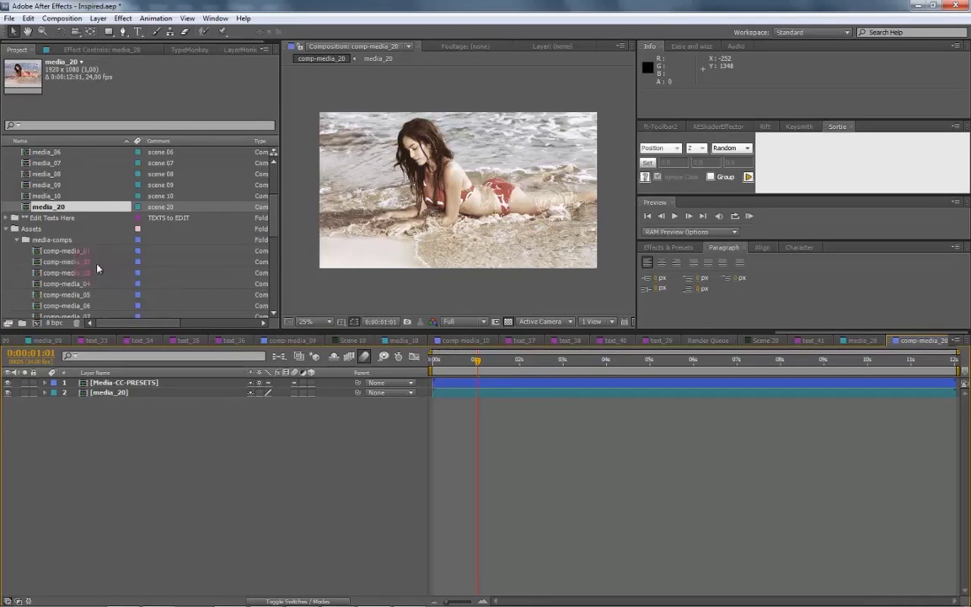
- Open Scene 20 and replace its comp-media_02 layer with comp-media_20 from the media-comps folder
left_click(7, 230)
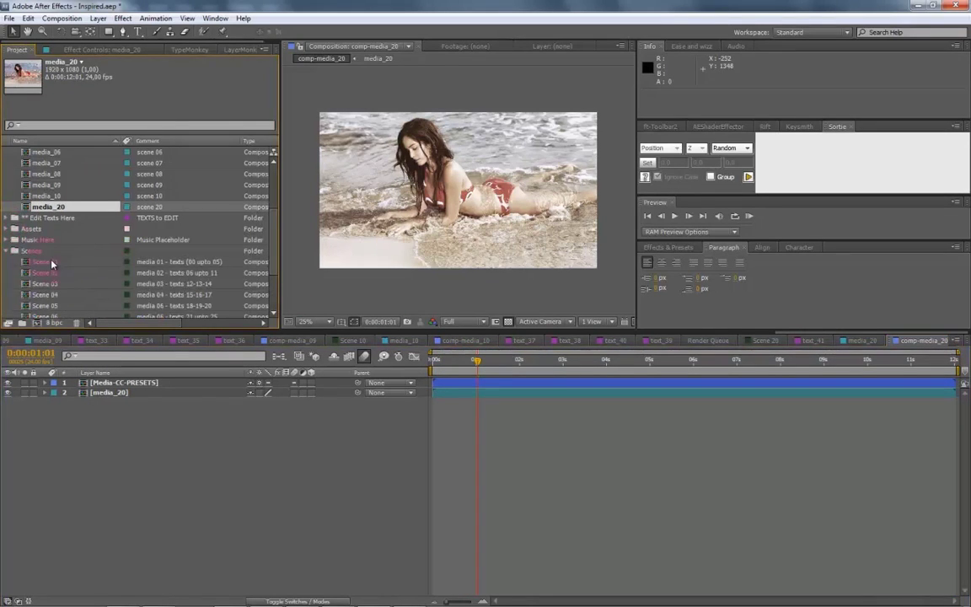
scroll(51, 264, "down", 3)
double_click(46, 293)
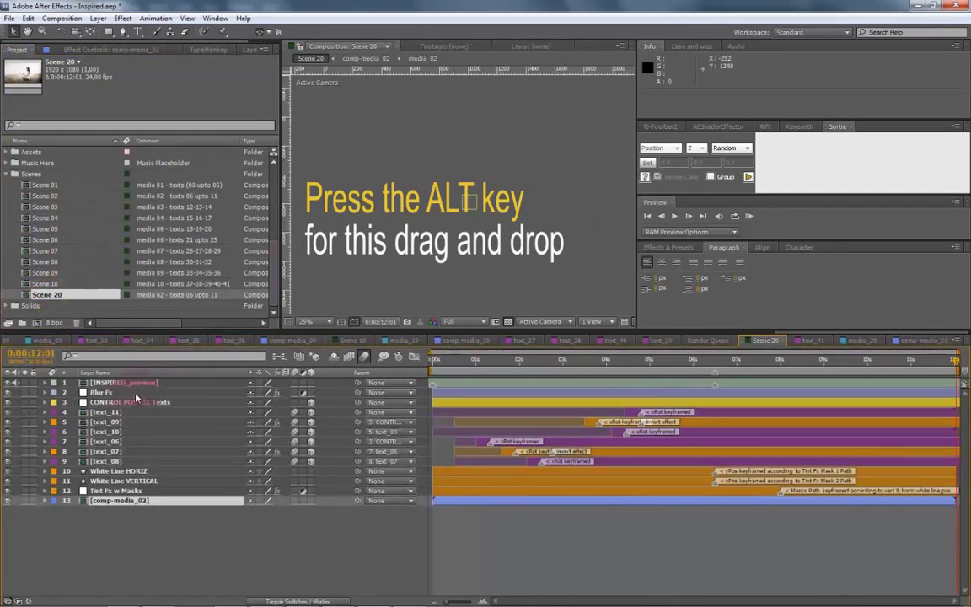
scroll(69, 265, "up", 4)
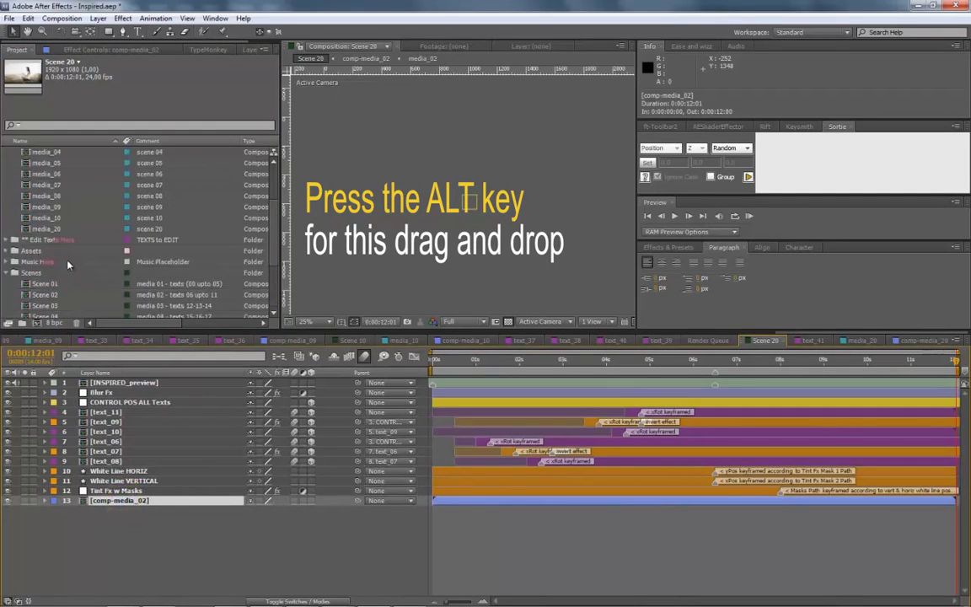
left_click(12, 284)
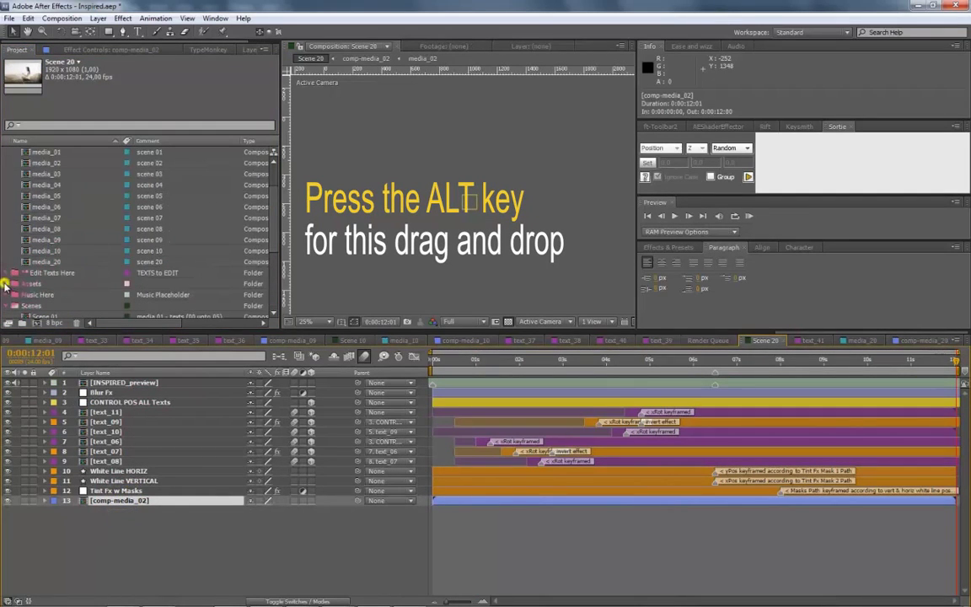
left_click(74, 285)
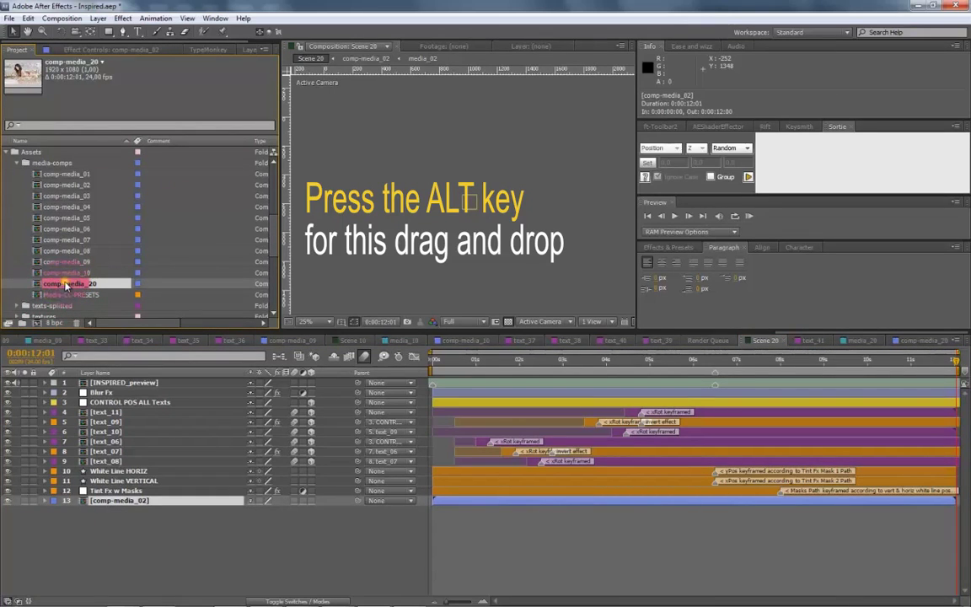
left_click_drag(66, 285, 135, 501)
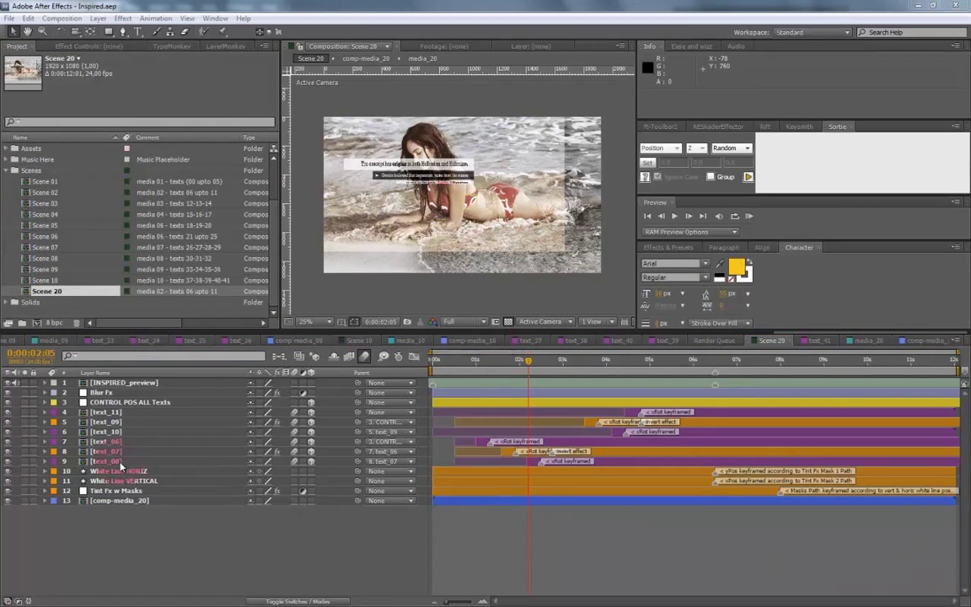
- Select the text_06 to text_11 layers in Scene 20, and duplicate their source compositions in the Edit Texts Here folder
left_click(121, 462)
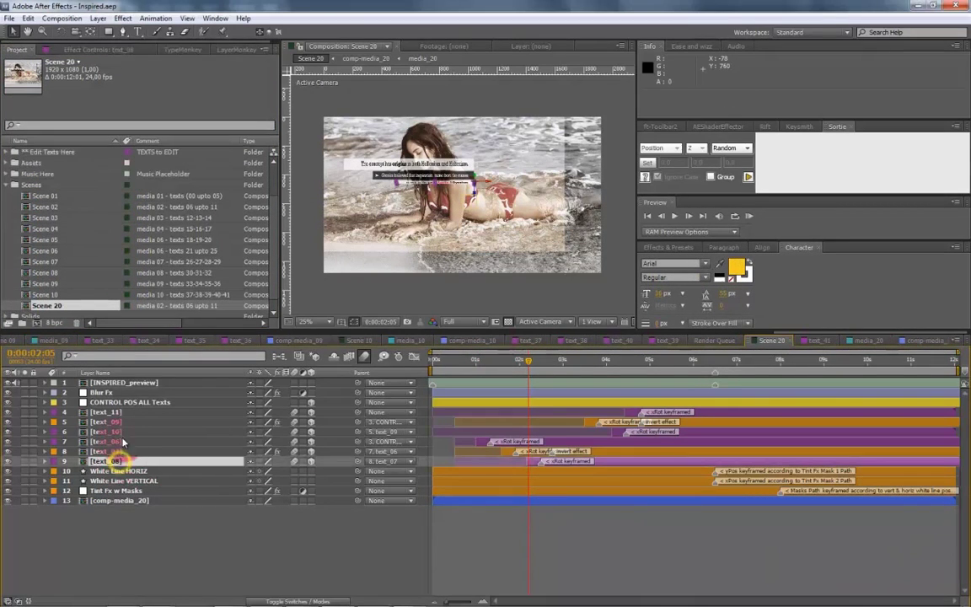
left_click(122, 410, "shift")
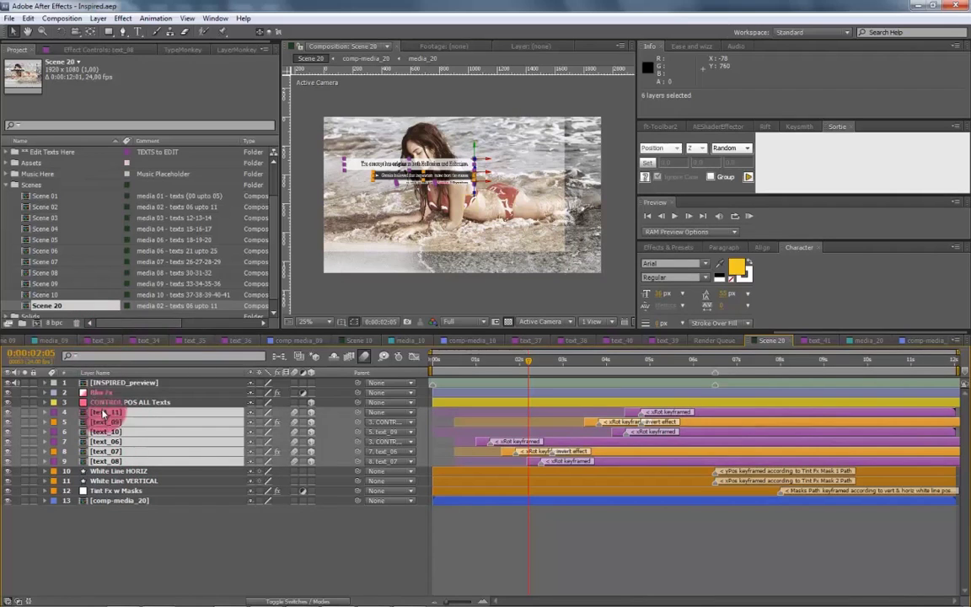
scroll(77, 251, "up", 3)
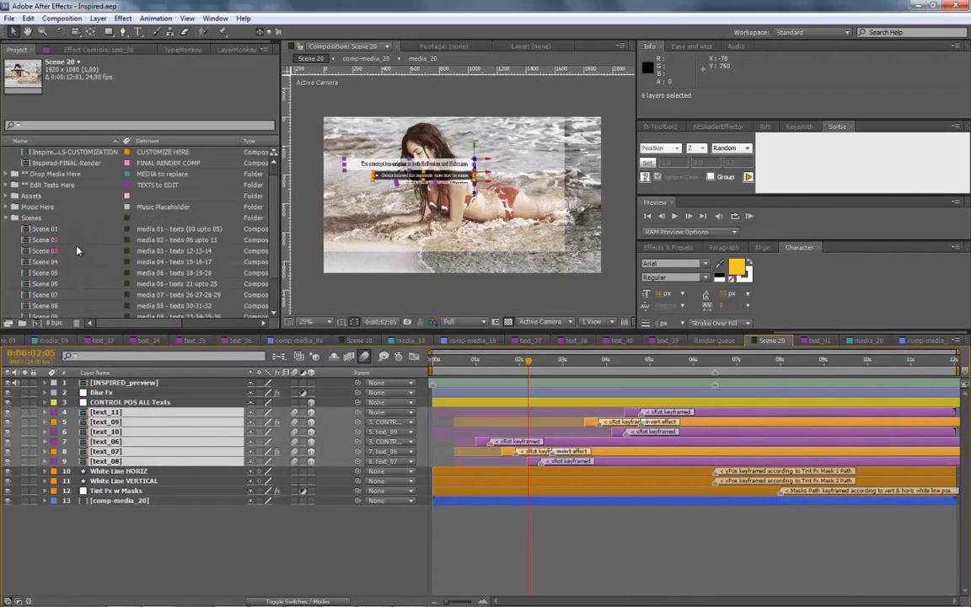
left_click(46, 195)
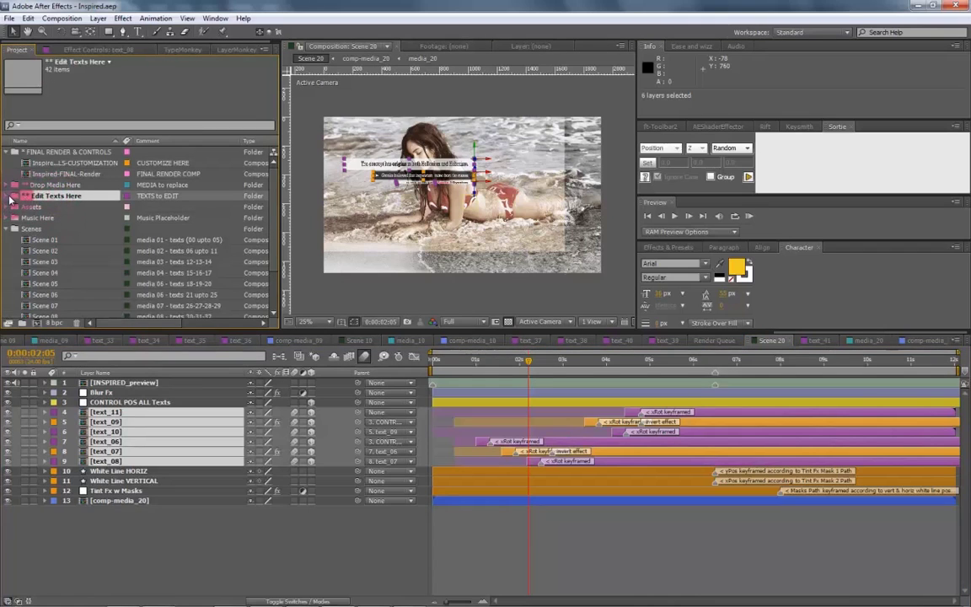
left_click(10, 199)
left_click(37, 229)
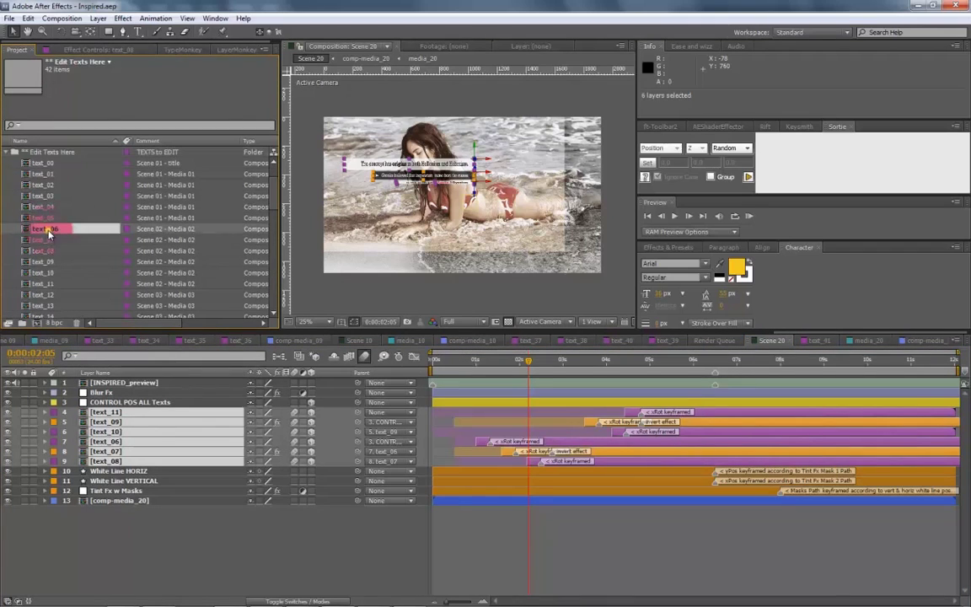
left_click(48, 251, "shift")
left_click(8, 18)
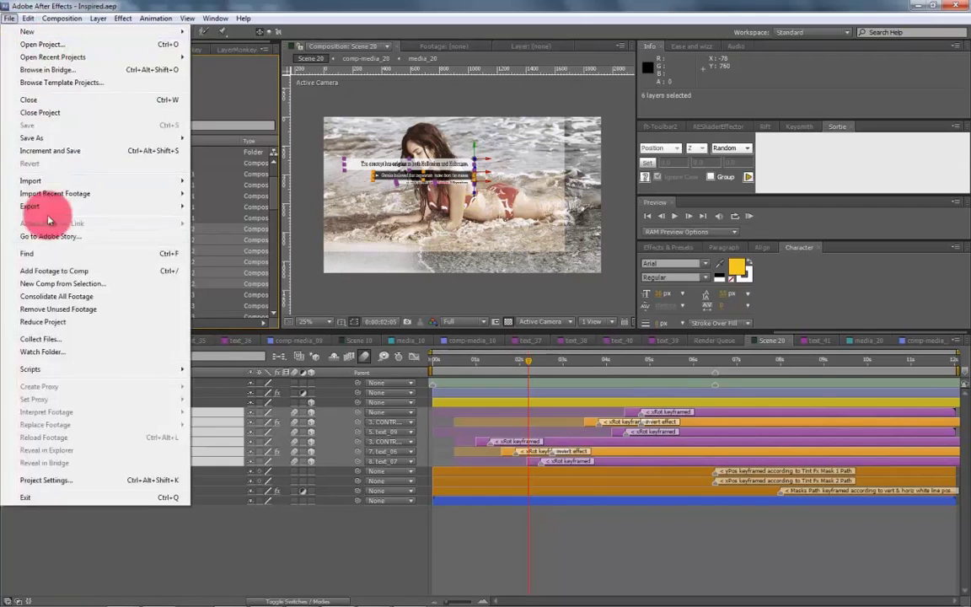
left_click(98, 210)
- Rename the duplicated compositions text_42, text_43 and text_44 as text_20-06, text_20-07 and text_20-08
left_click(59, 250)
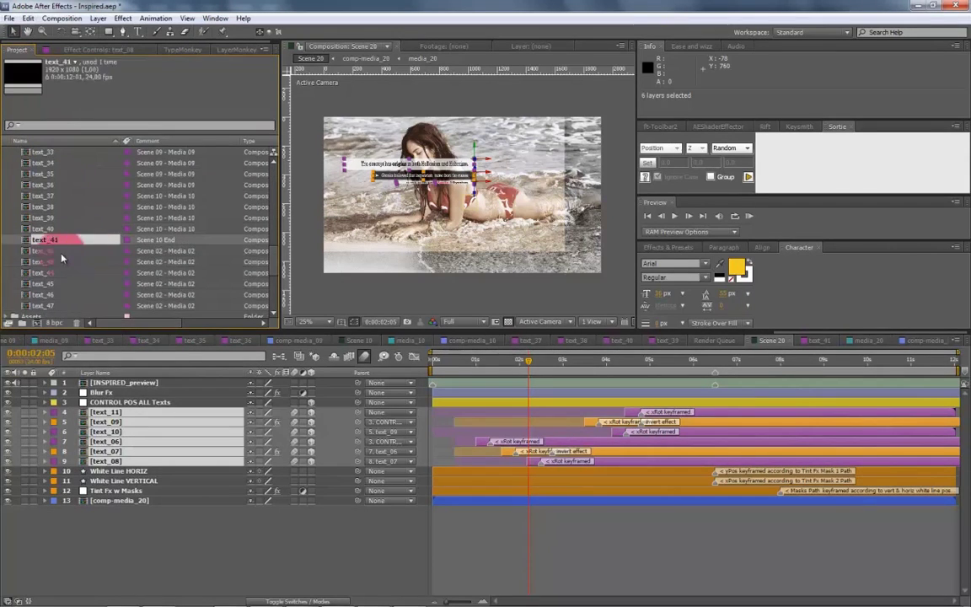
right_click(65, 254)
left_click(94, 376)
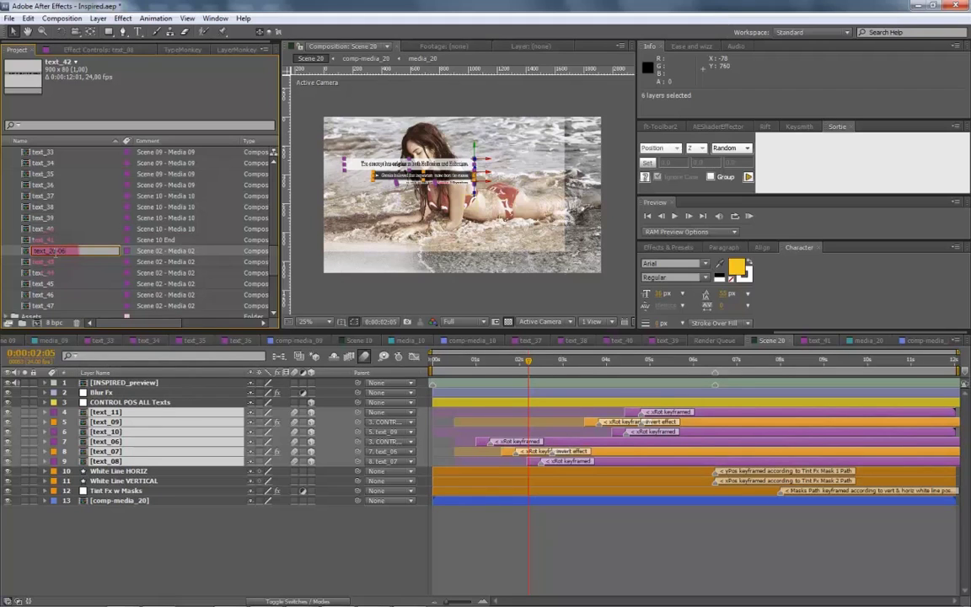
type("text_20-06")
right_click(48, 260)
left_click(51, 253)
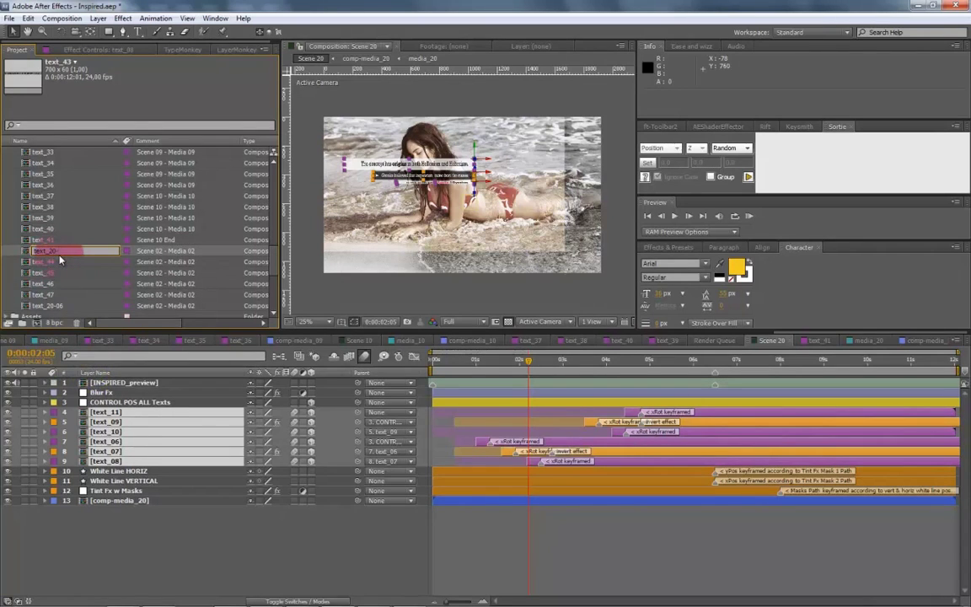
type("text_20-07")
right_click(59, 261)
left_click(91, 379)
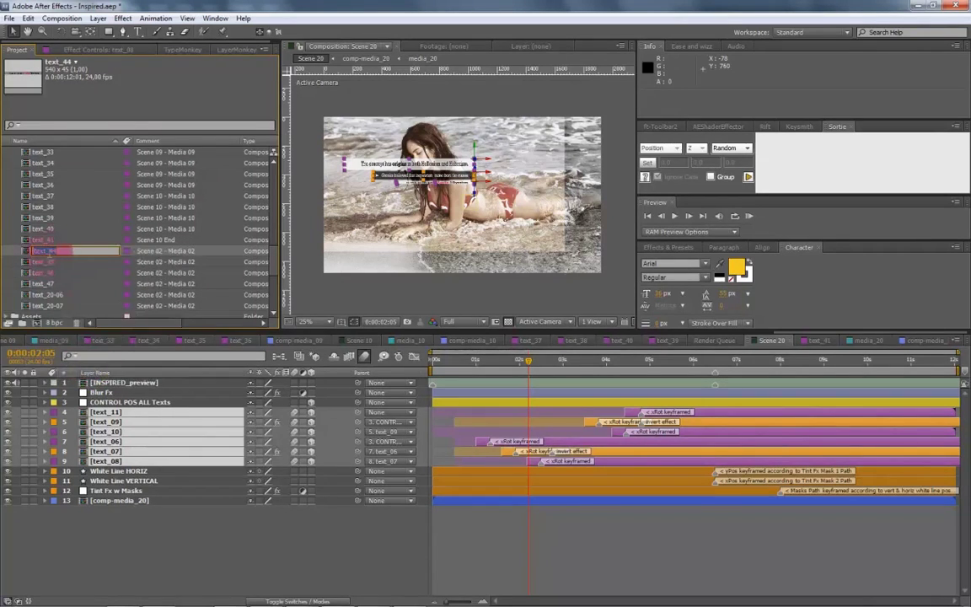
key("Return")
- Rename the remaining duplicates text_45, text_46 and text_47 as text_20-09, text_20-10 and text_20-11
right_click(50, 251)
left_click(108, 346)
type("text_20-09")
key("Return")
right_click(48, 250)
left_click(48, 251)
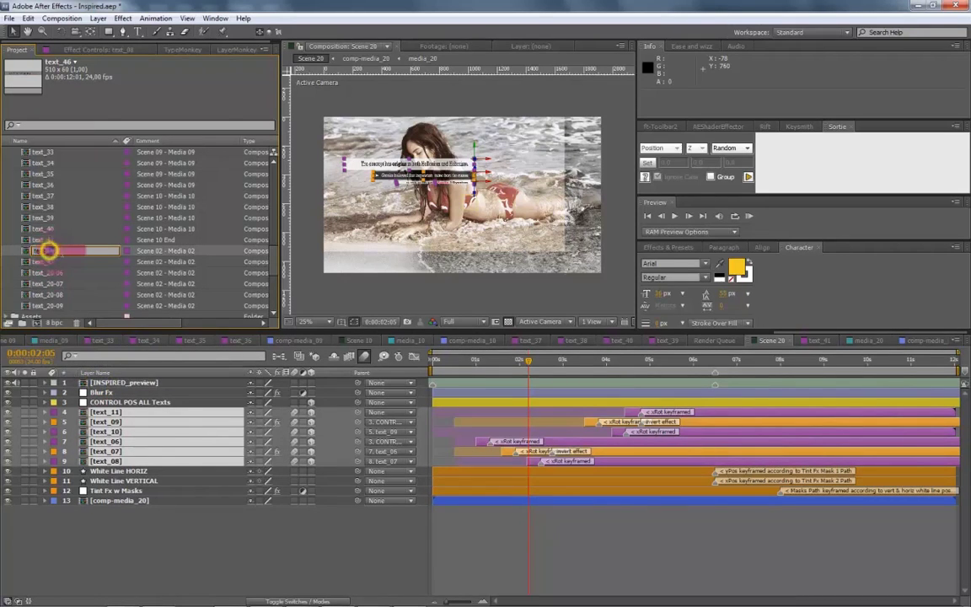
type("text_20-10")
key("Return")
right_click(49, 250)
left_click(50, 250)
type("text_20-11")
key("Return")
- Set the comment of all six compositions from text_20-06 to text_20-11 to "Scene20 - Media 20"
left_click(98, 273)
left_click(143, 251)
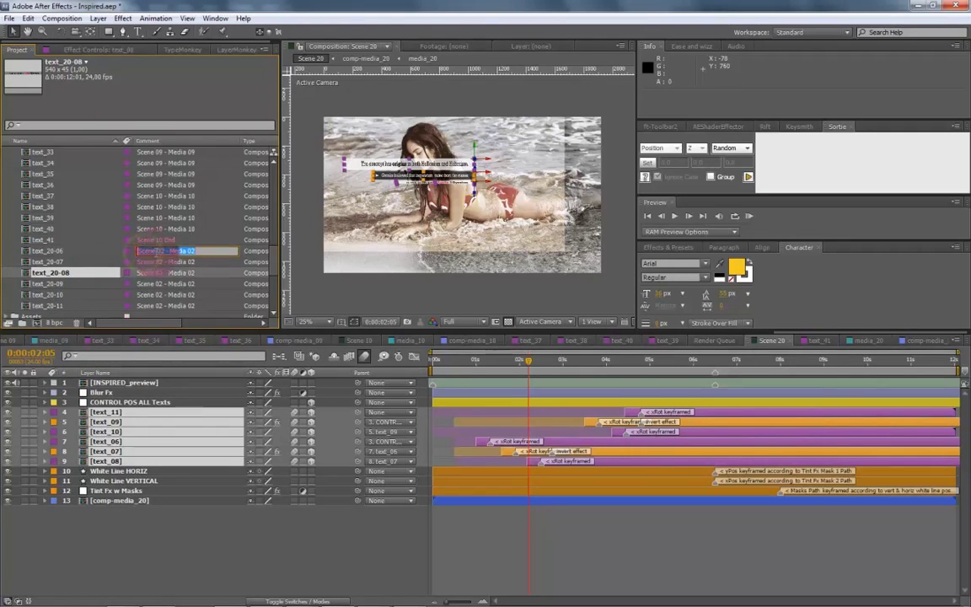
type("Scene20 - Media 2")
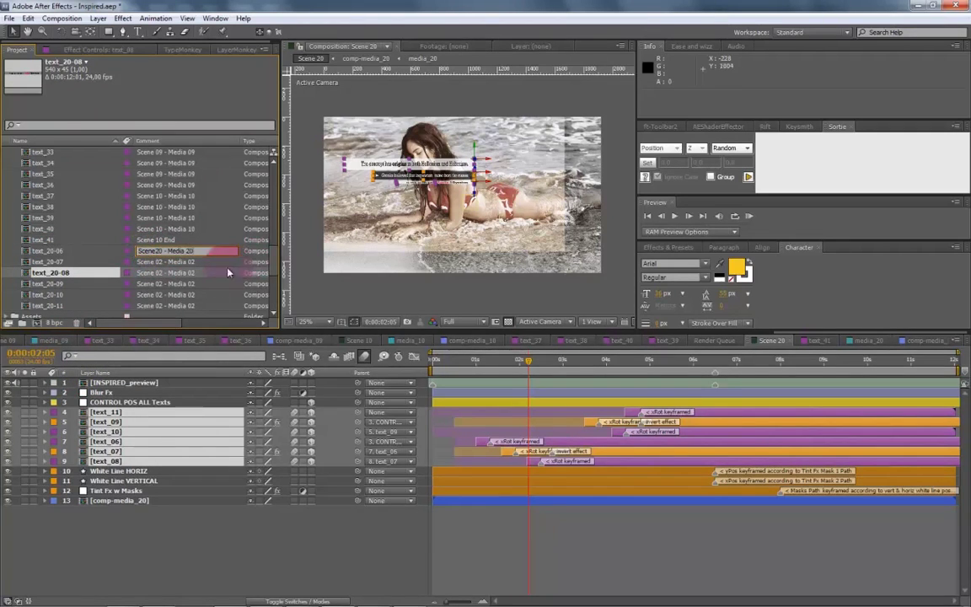
key("Home")
key("ctrl+shift+Right")
type("Scene20 - Media 20")
key("Return")
left_click(195, 304)
type("Scene20 - Media 20")
key("Return")
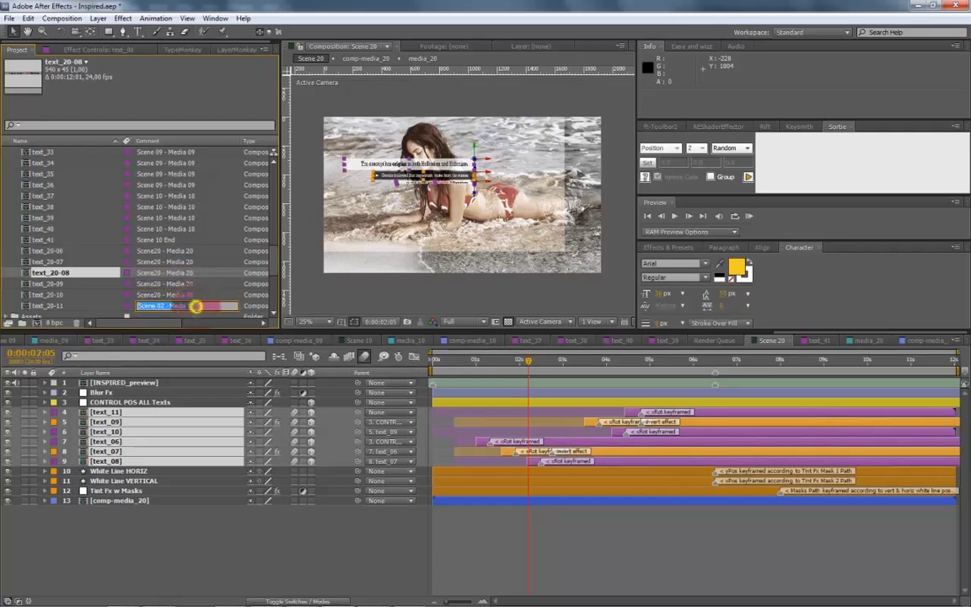
left_click(210, 273)
type("Scene20 - Media 20")
- Select the six new text_20 compositions, and open text_20-06 for editing
left_click(81, 251)
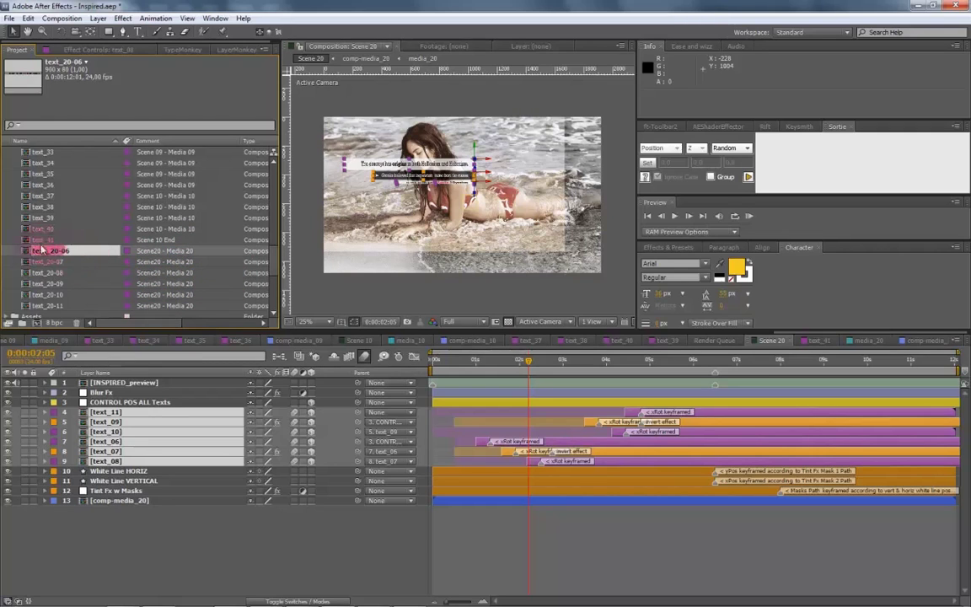
left_click(52, 306, "shift")
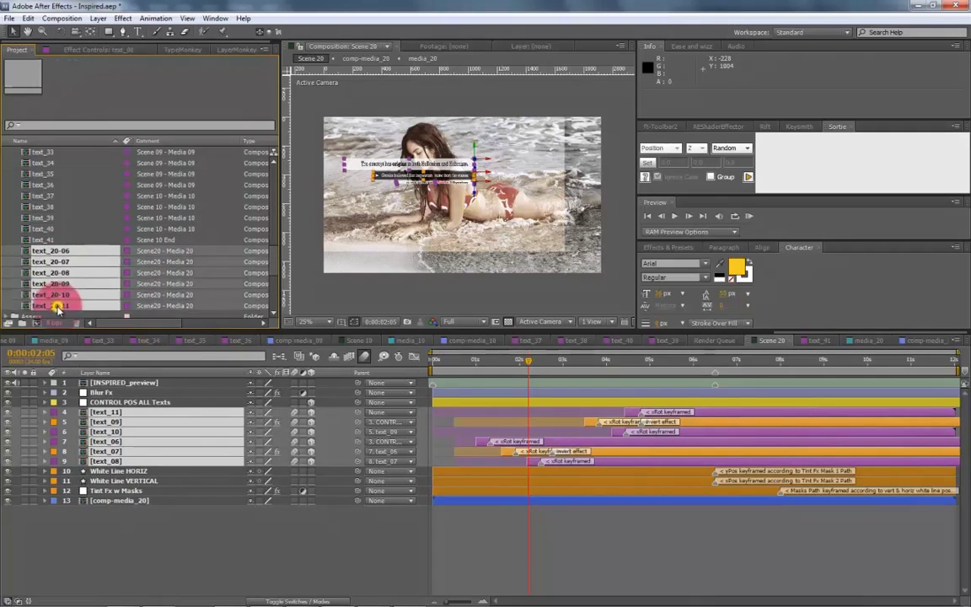
left_click(52, 251)
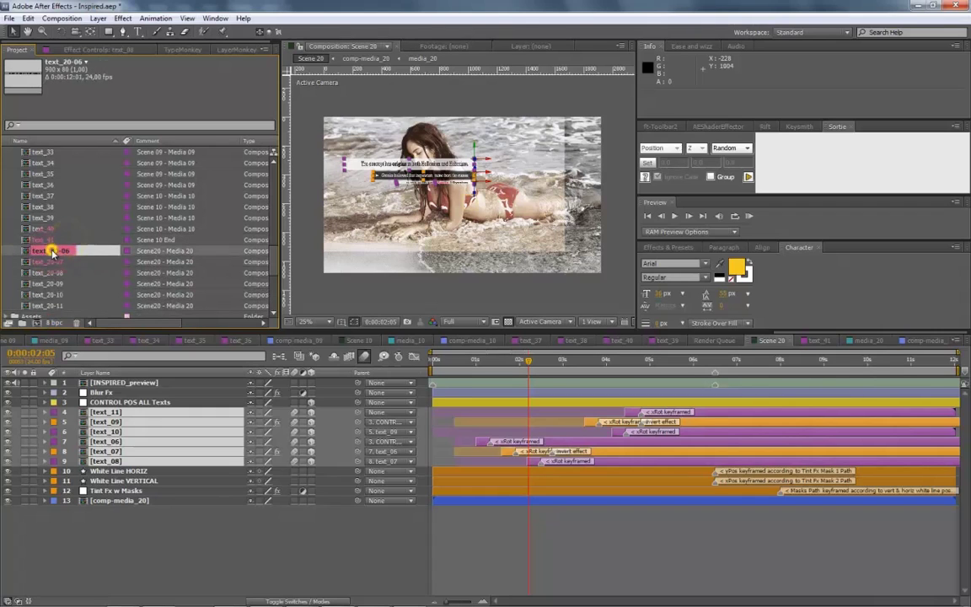
double_click(52, 252)
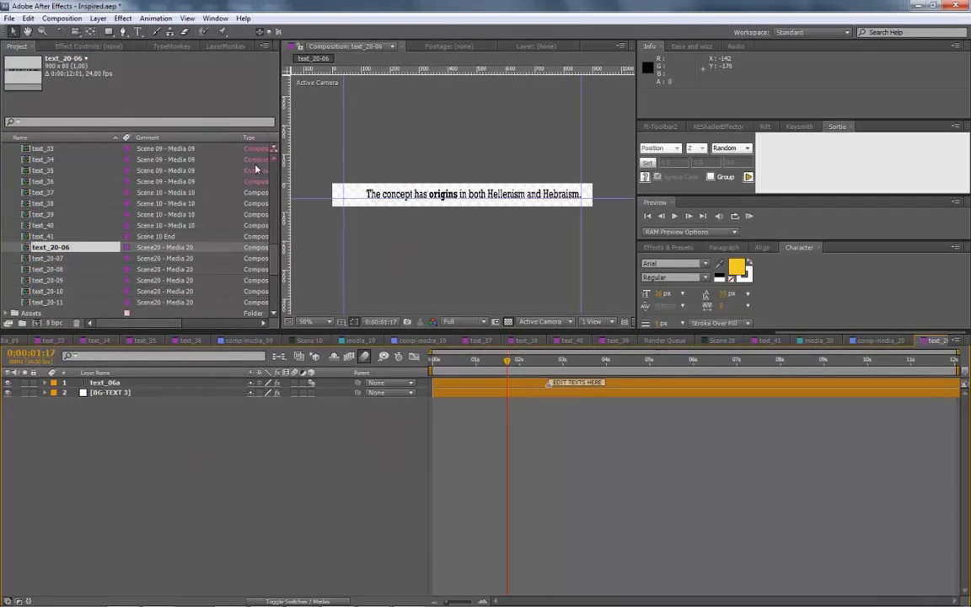
- Replace the sentence in the text_06a layer of text_20-06 with "Enter your new test with the Tye tool" using the Type tool
key("ctrl+t")
left_click_drag(371, 194, 456, 195)
type("Enter yo")
type("ne")
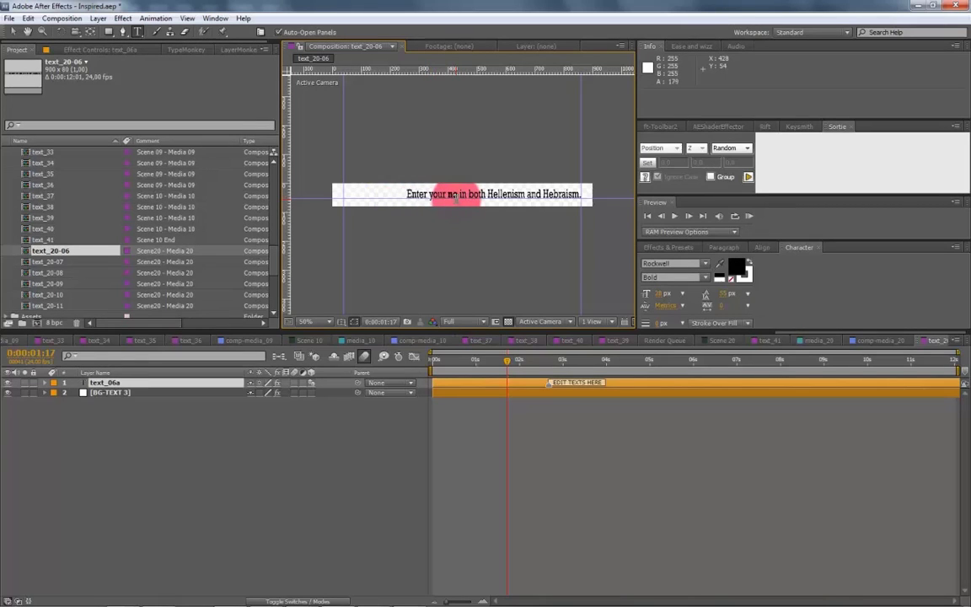
type("w text")
type(" with the Tye tool")
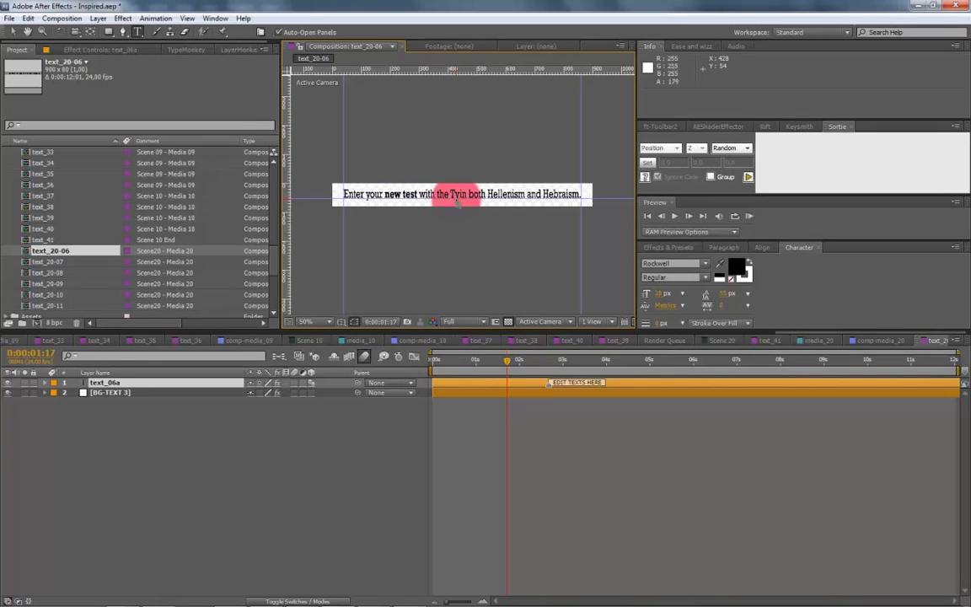
key("shift+End")
key("Delete")
left_click(202, 383)
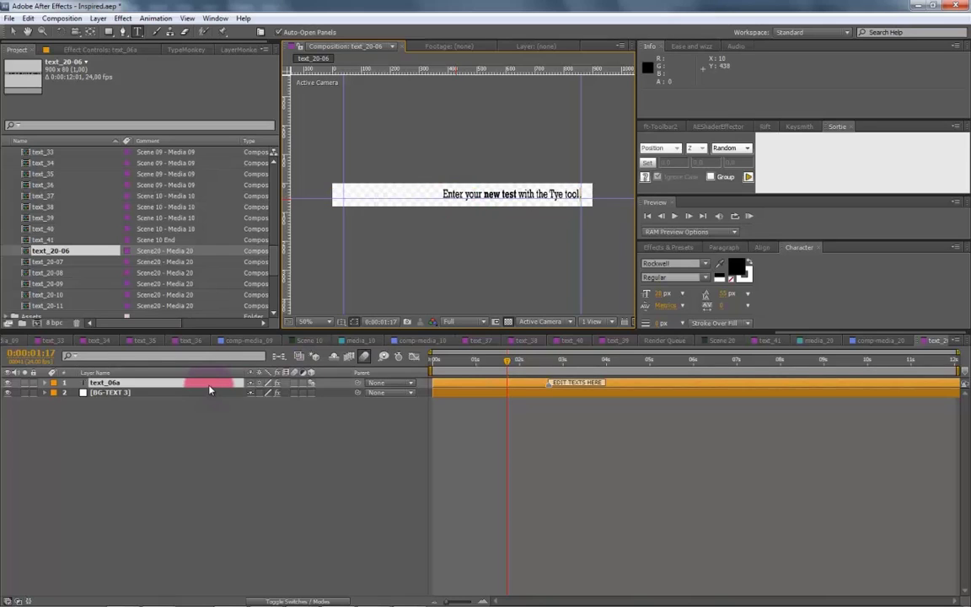
- Open the text_20-07, text_20-08, text_20-09, text_20-10 and text_20-11 compositions one after another to view their texts
double_click(74, 262)
double_click(80, 269)
double_click(81, 279)
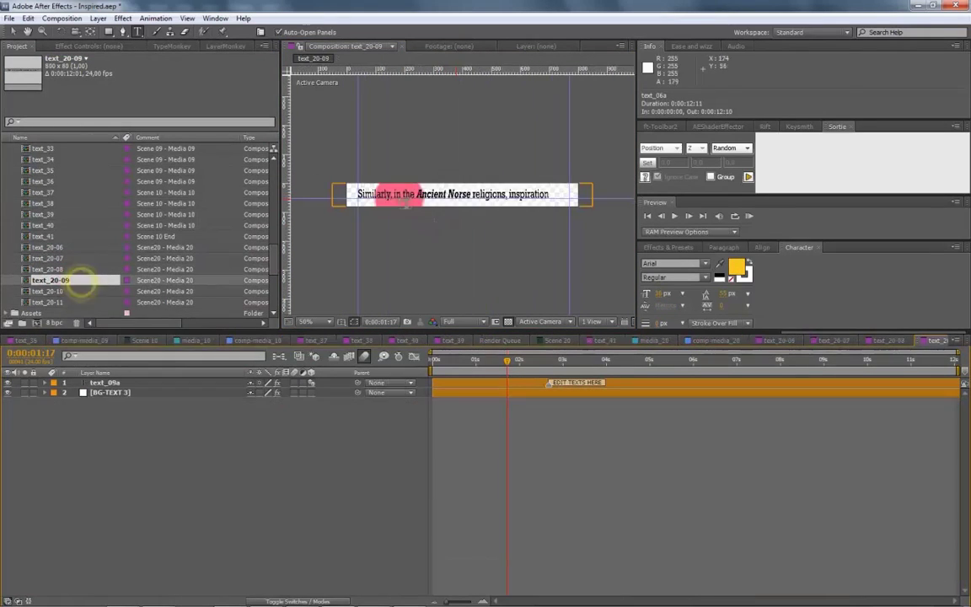
double_click(80, 290)
double_click(86, 302)
left_click(64, 251)
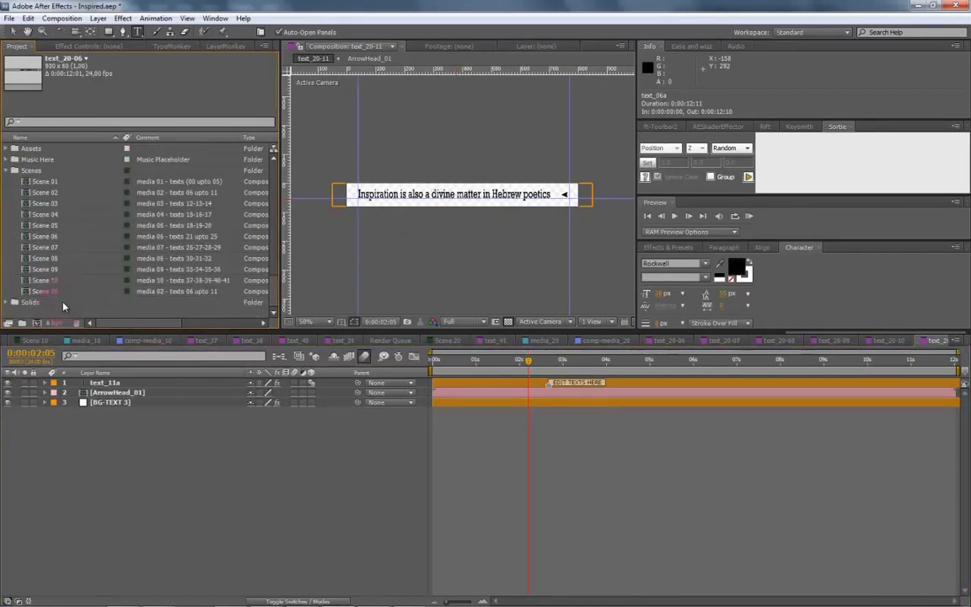
- Open Scene 20 and replace the sources of its text_06 and text_07 layers with text_20-06 and text_20-07
double_click(46, 291)
left_click(152, 459)
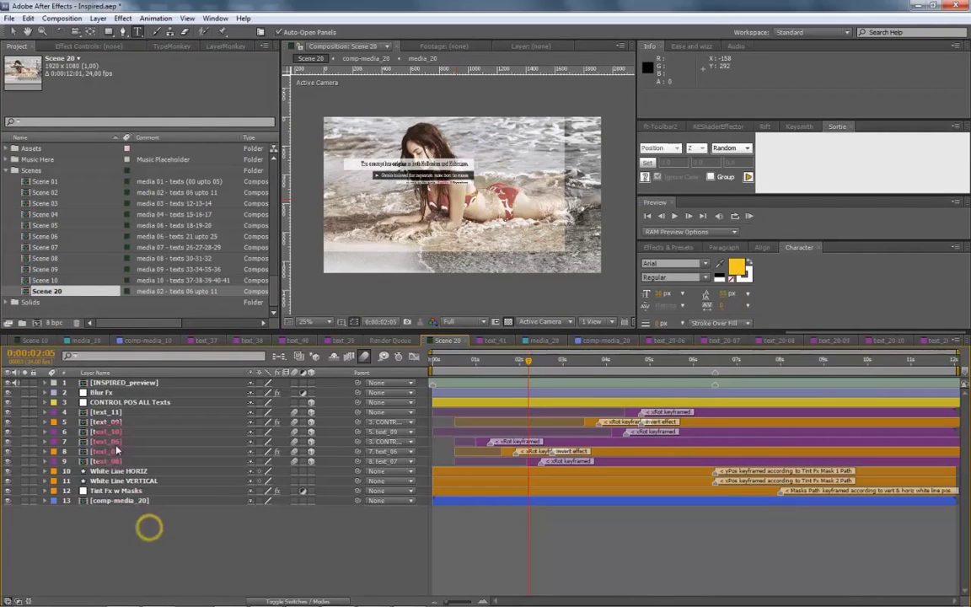
left_click(105, 441)
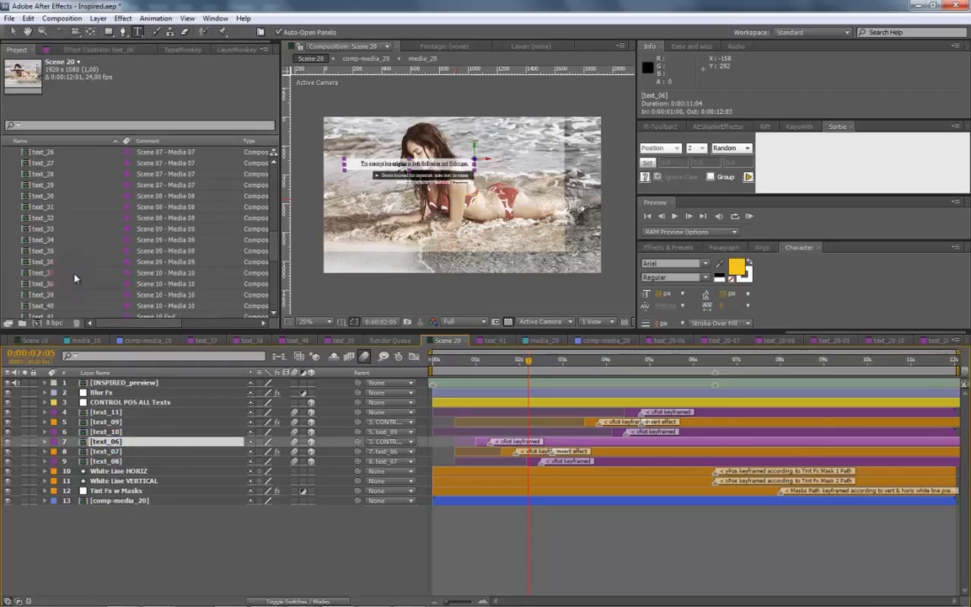
left_click(49, 262)
left_click_drag(51, 266, 97, 443)
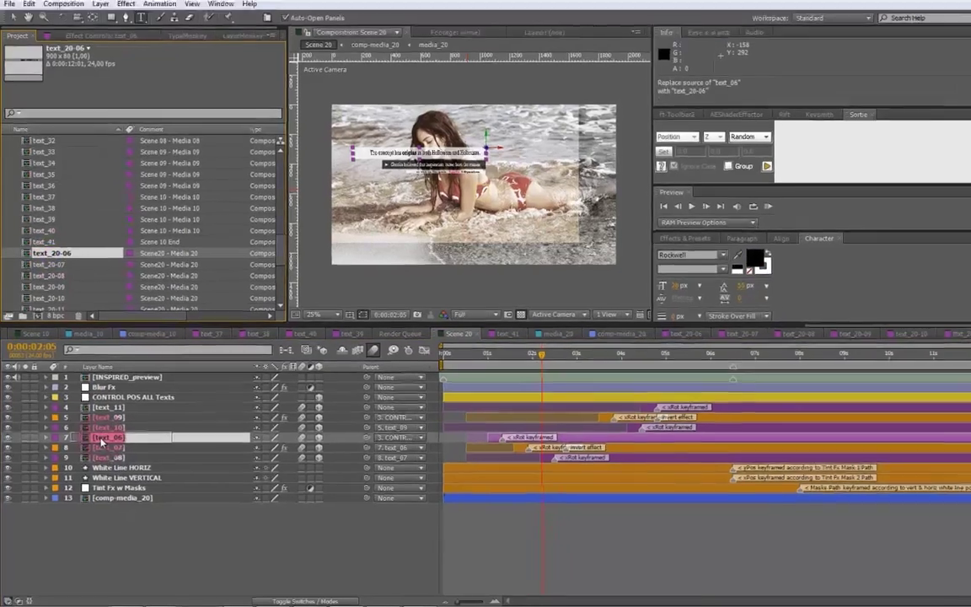
left_click(99, 451)
left_click(61, 273)
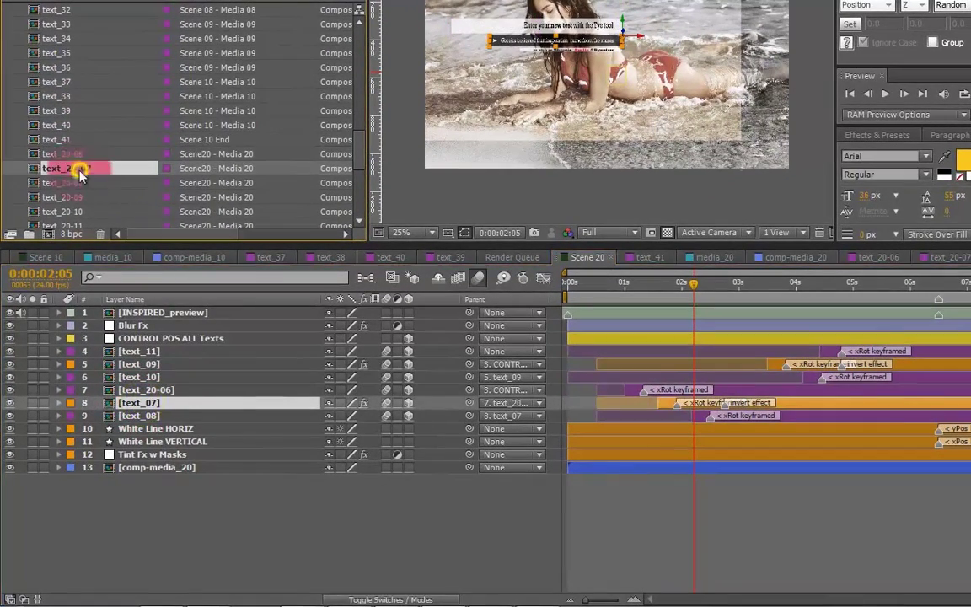
left_click_drag(80, 169, 141, 405)
- Replace the sources of the text_08, text_09, text_10 and text_11 layers with text_20-08, text_20-09, text_20-10 and text_20-11
left_click(139, 416)
left_click(65, 182)
left_click_drag(65, 182, 139, 368)
left_click(148, 366)
left_click(146, 381)
left_click_drag(74, 211, 135, 376)
left_click(138, 351)
left_click(88, 207)
scroll(89, 206, "down", 1)
left_click(76, 182)
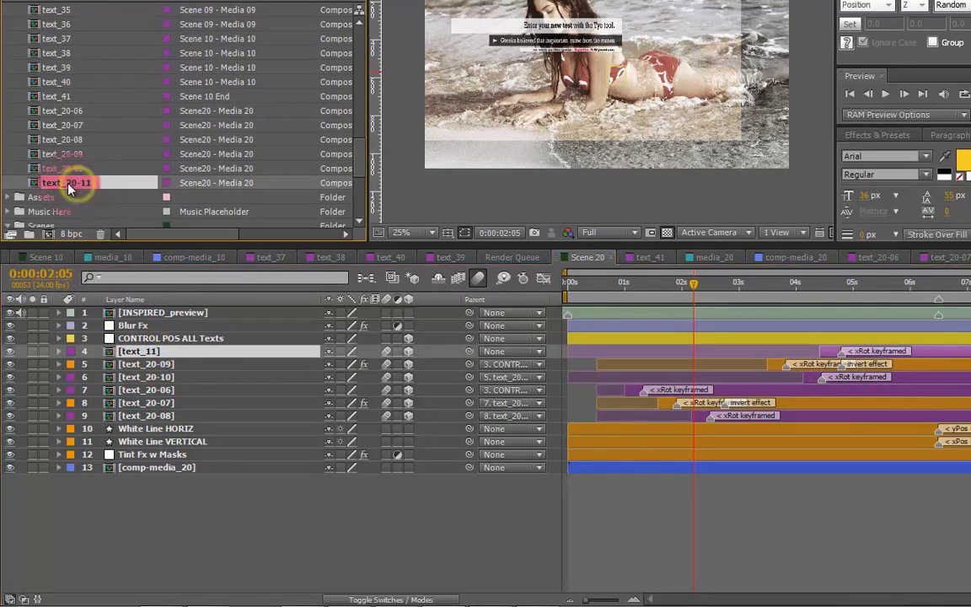
left_click_drag(76, 182, 125, 311)
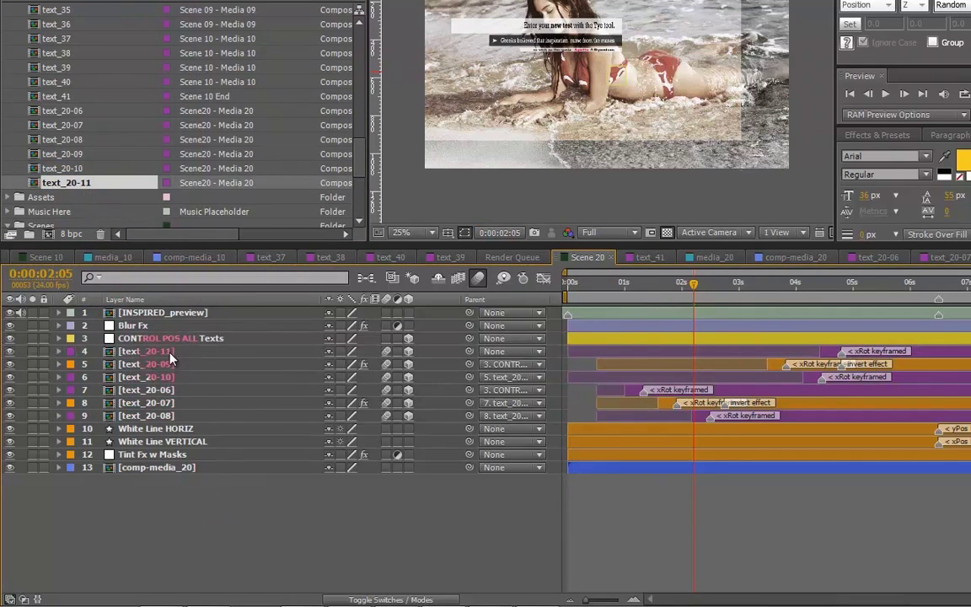
- Select the six text_20 layers together with comp-media_20, and scrub Scene 20 forward to about 0:00:04:18 to check the texts
left_click(160, 351)
left_click(173, 415, "shift")
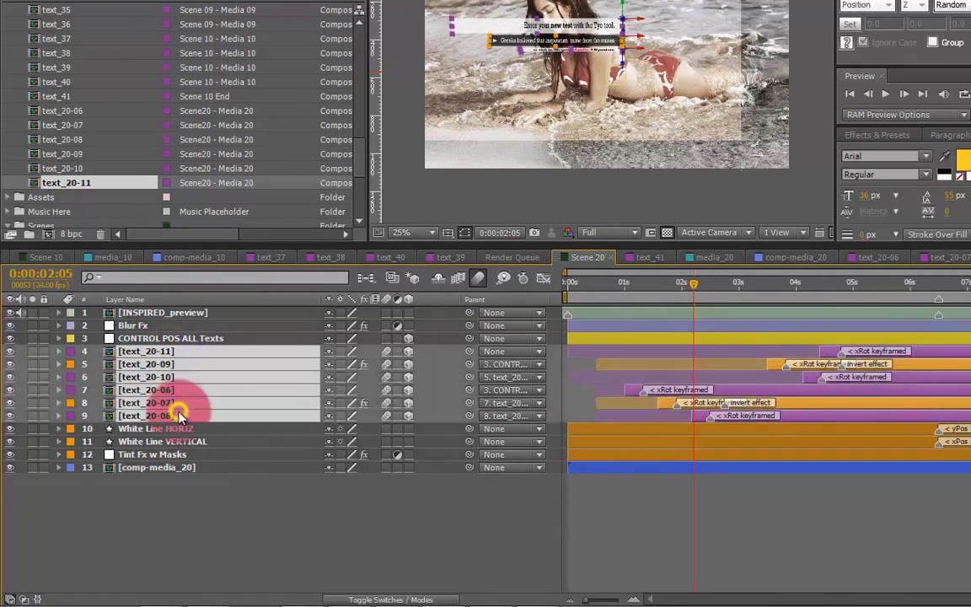
left_click(181, 467, "ctrl")
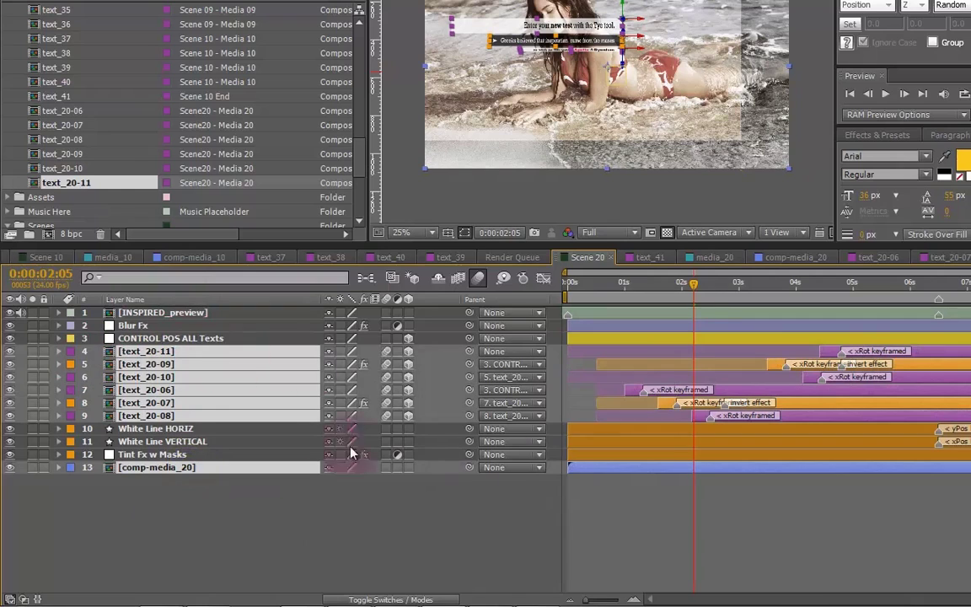
left_click_drag(776, 283, 841, 291)
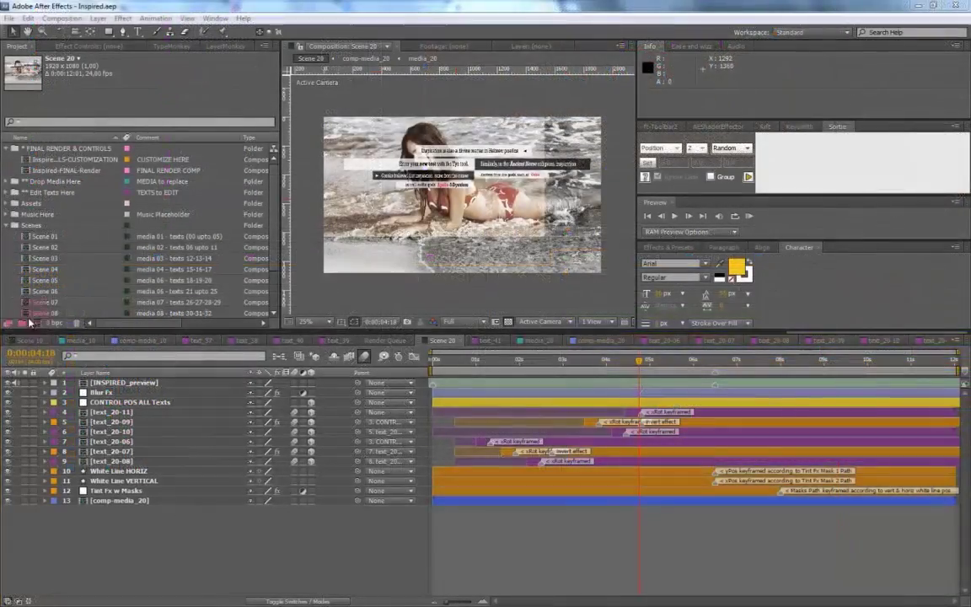
- Open the Inspired-FINAL-Render composition and insert Scene 20 directly above the Scene 07 layer, starting at 0:00:49:13
double_click(68, 171)
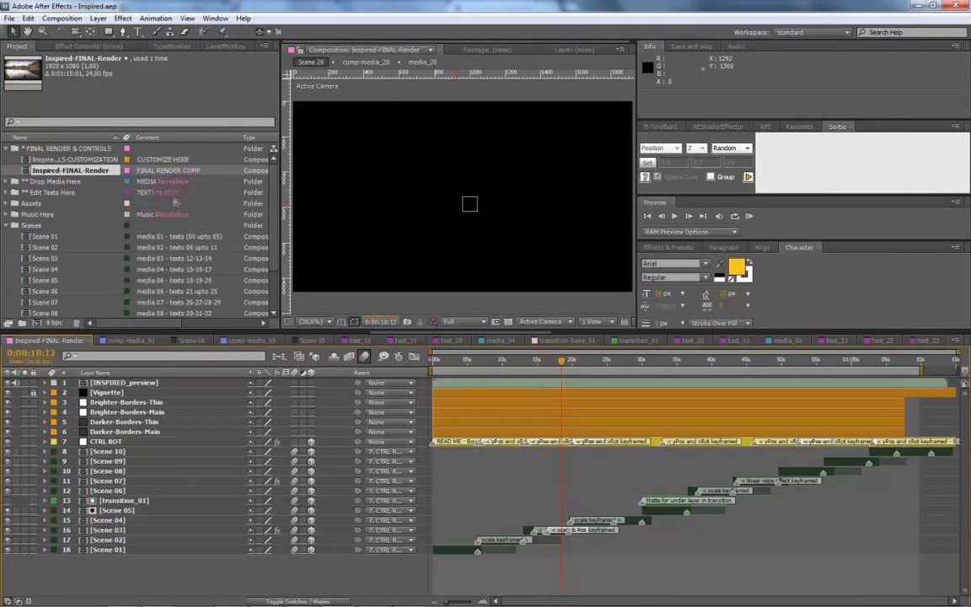
scroll(79, 191, "down", 1)
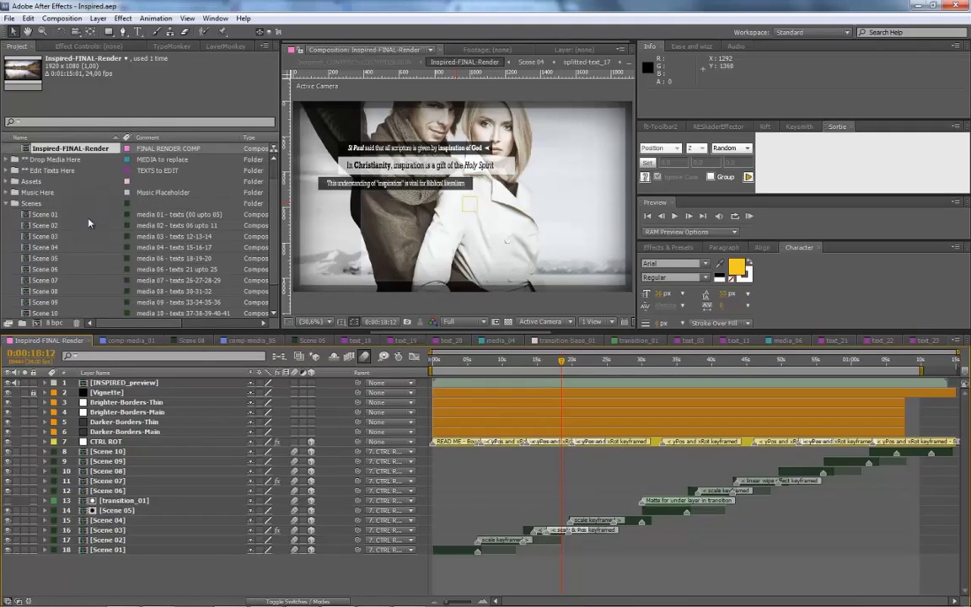
scroll(50, 313, "down", 1)
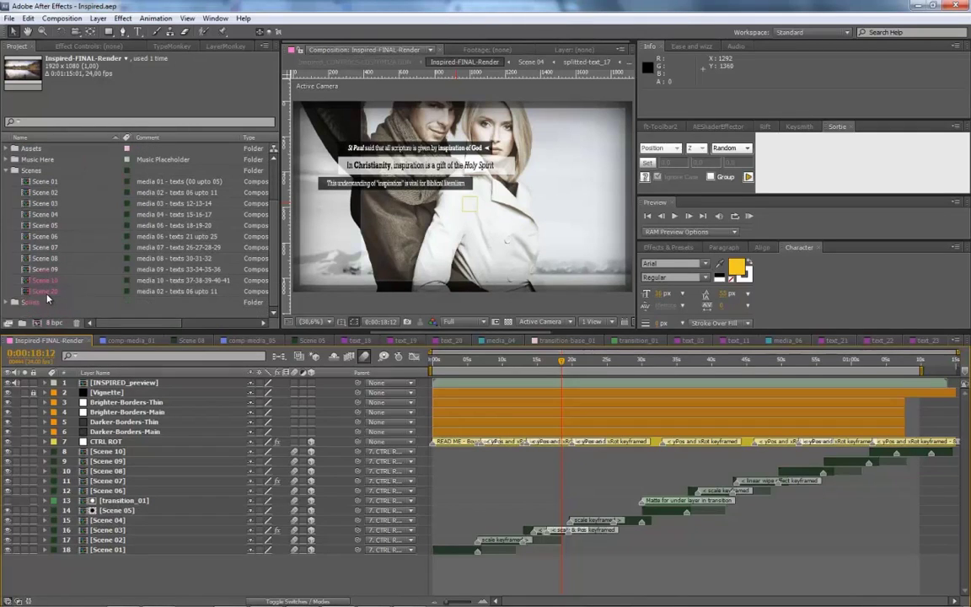
left_click(47, 291)
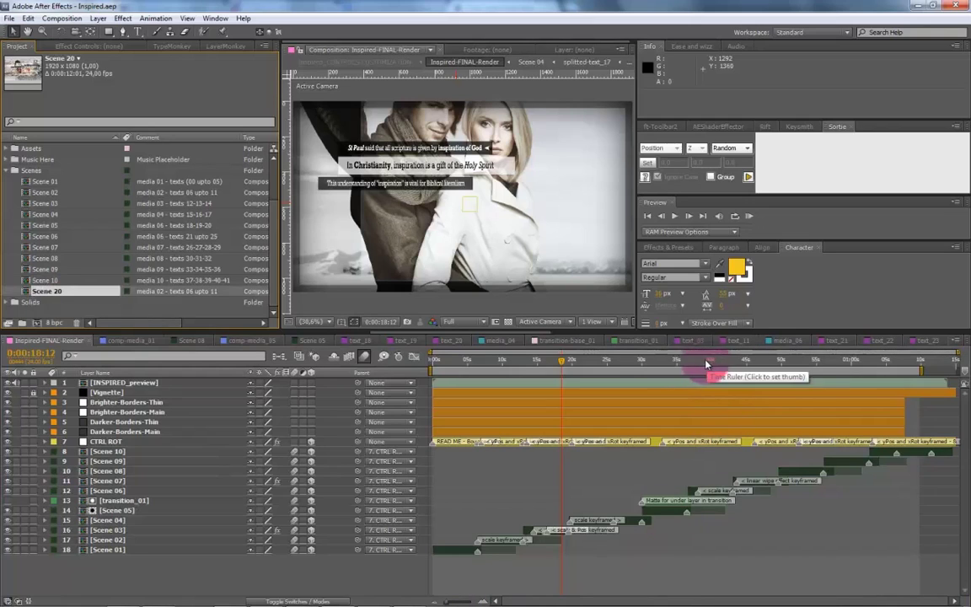
left_click(222, 481)
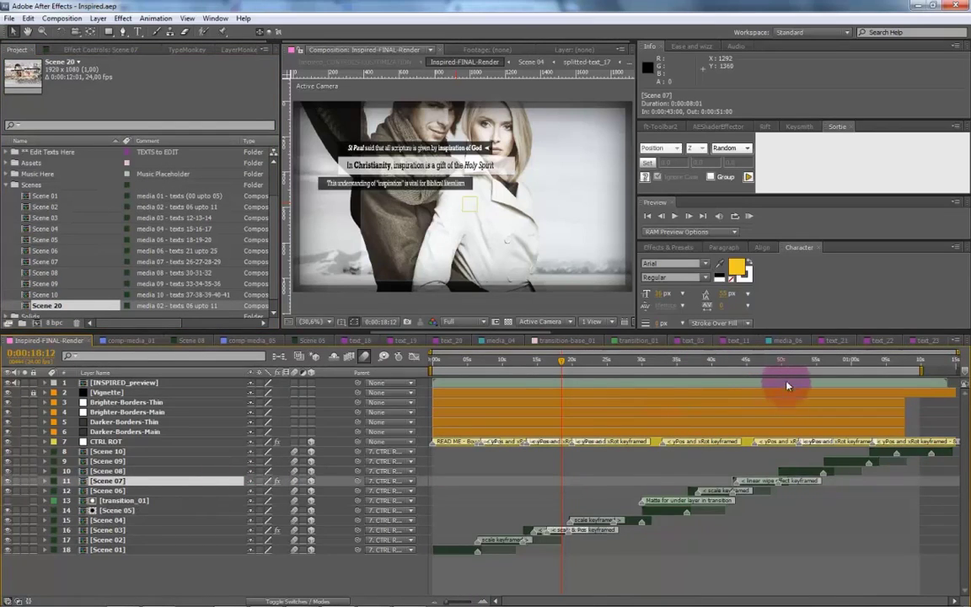
left_click_drag(92, 304, 822, 489)
left_click_drag(449, 600, 462, 599)
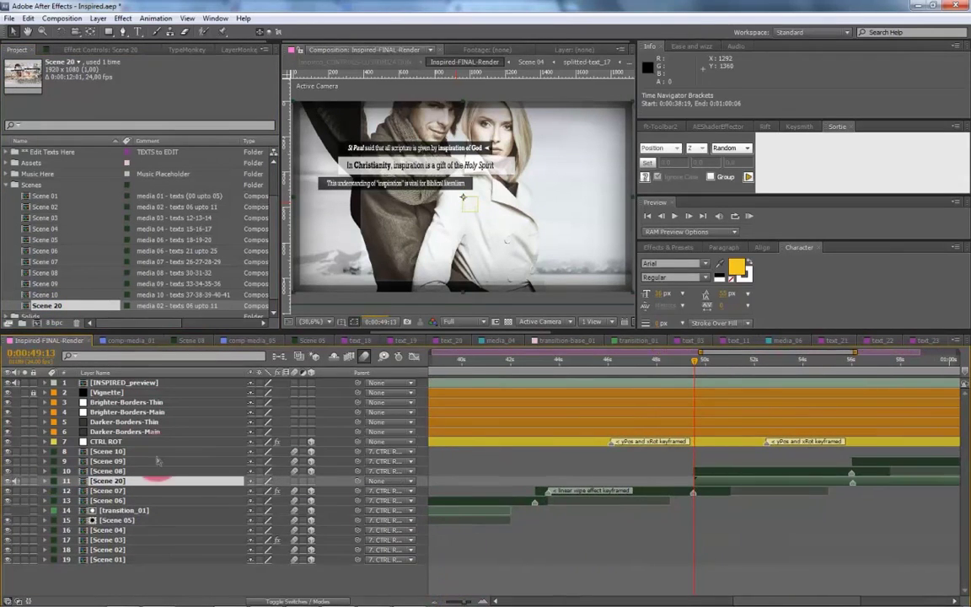
- Reveal the keyframes of the CTRL ROT layer, and shift the Scene 08, Scene 09 and Scene 10 layers so Scene 08 starts at 0:00:56:00
left_click(135, 441)
key("u")
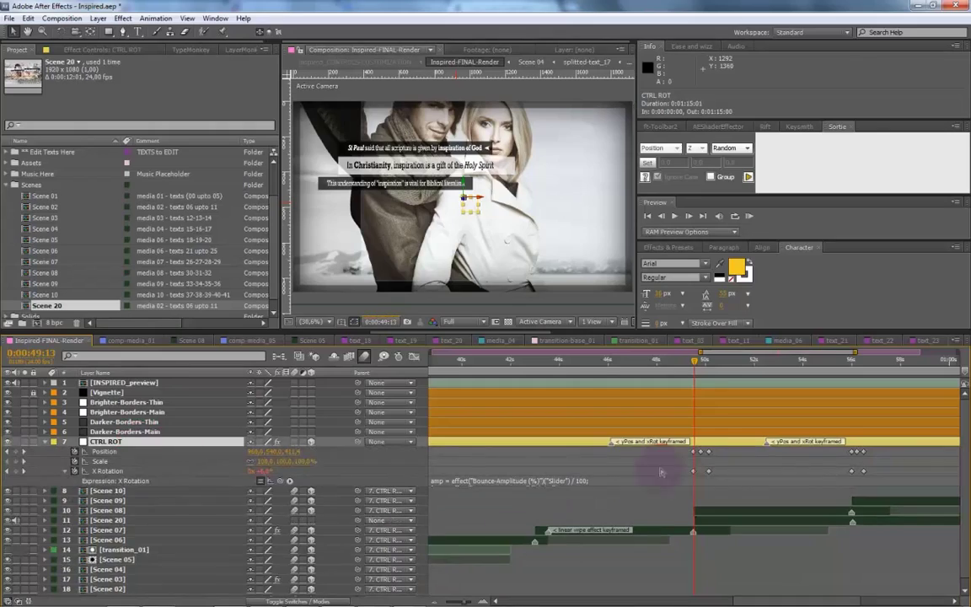
left_click(707, 452)
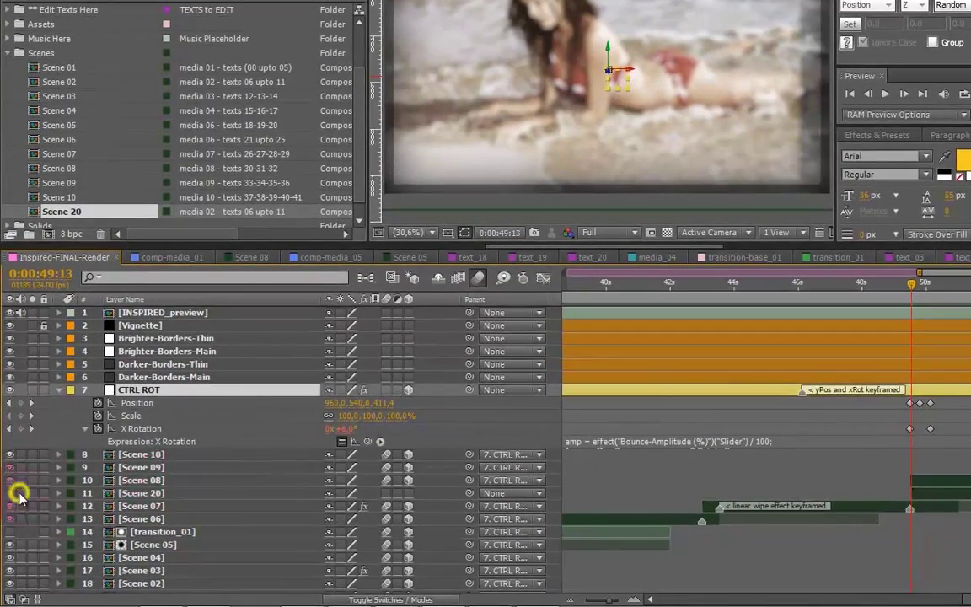
left_click(113, 511)
left_click(141, 454, "shift")
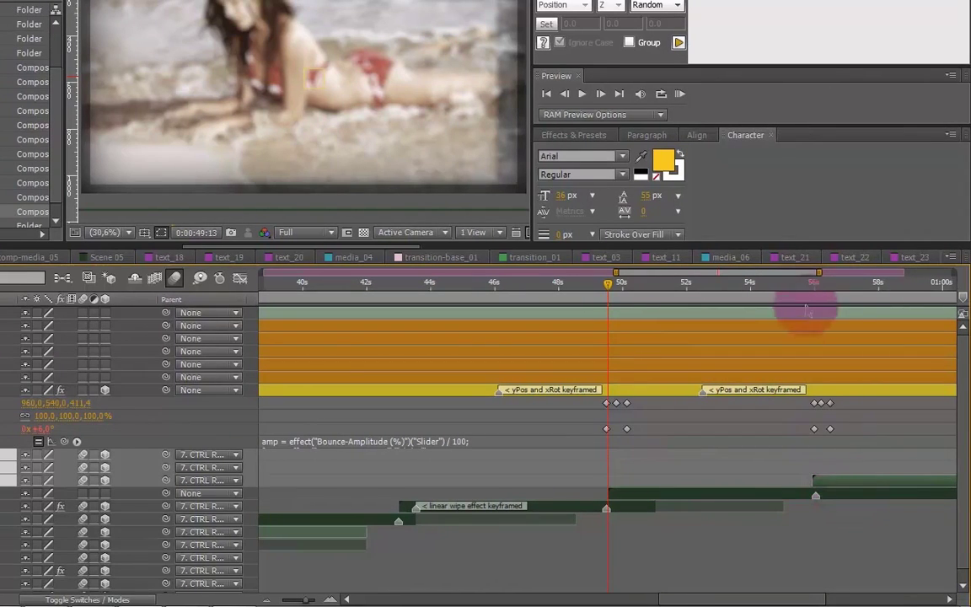
left_click(814, 286)
- Select the CTRL ROT keyframes from about 0:00:49:13 onward and shift them together so the first ones sit at 0:00:56:00
left_click_drag(650, 599, 684, 599)
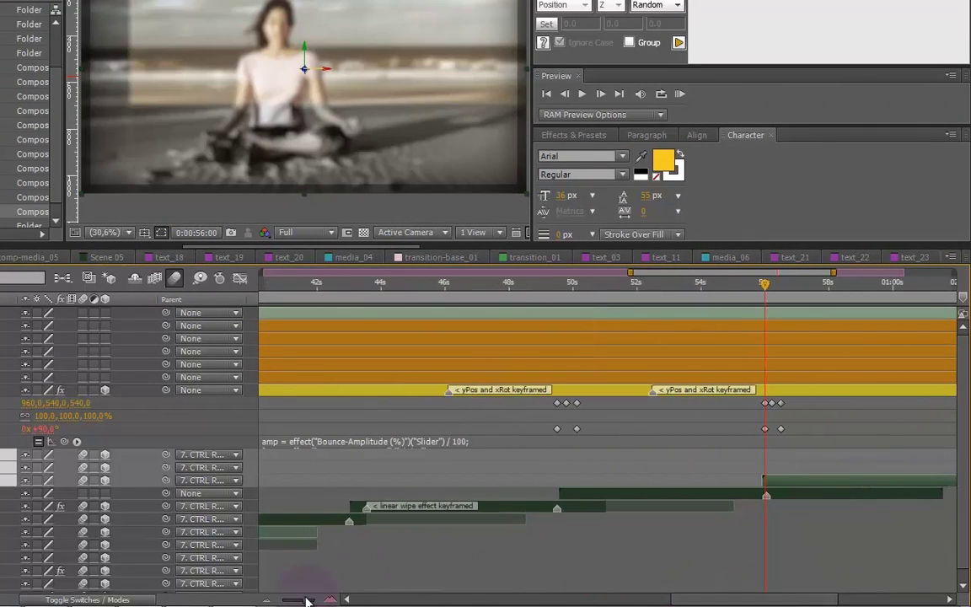
left_click_drag(306, 600, 298, 600)
left_click_drag(504, 396, 852, 451)
left_click(520, 407)
left_click_drag(520, 407, 633, 416)
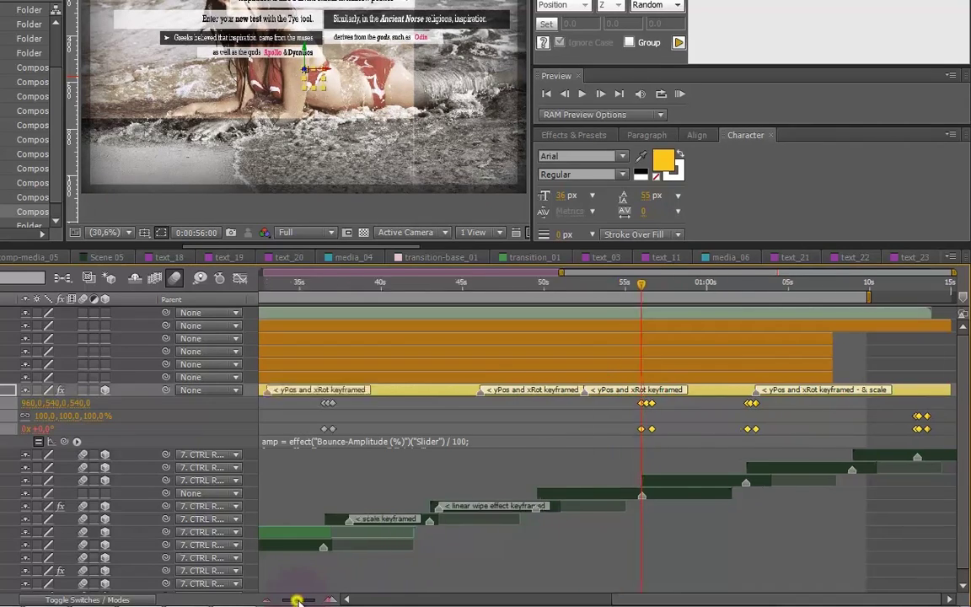
- Scrub through the transition from Scene 20 to Scene 08 after 0:00:56:00, and view the frame at 0:00:52:13
left_click_drag(298, 601, 303, 601)
left_click(599, 427)
left_click_drag(608, 286, 635, 301)
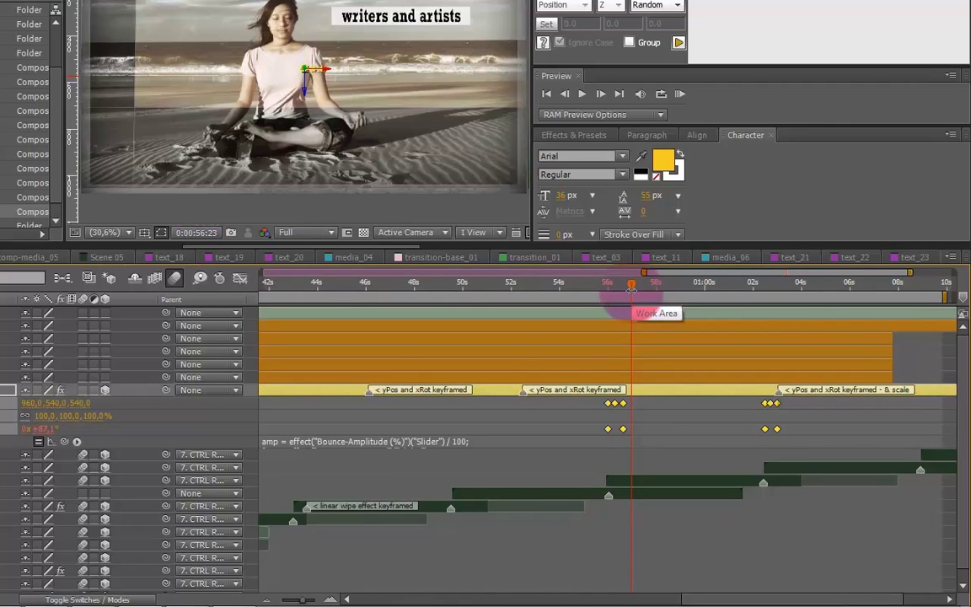
left_click(522, 286)
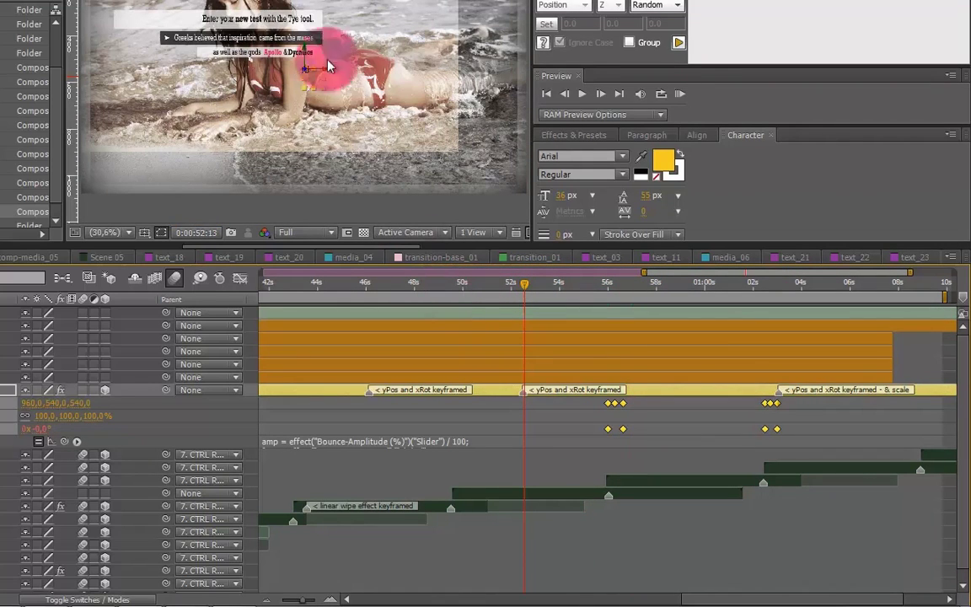
left_click(257, 110)
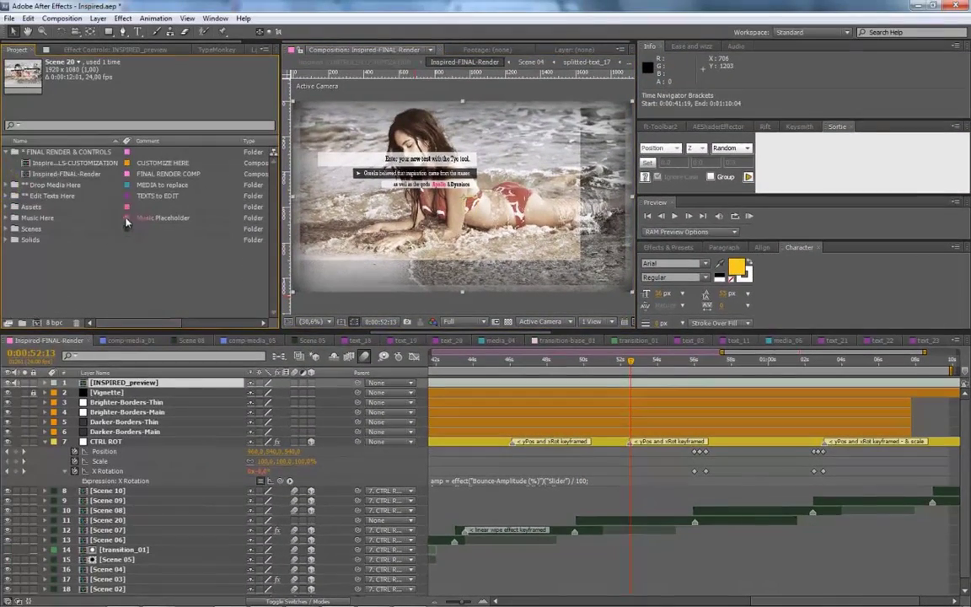
- Set the duration of the Inspired-FINAL-Render composition to 0:01:22:01
right_click(68, 175)
left_click(102, 180)
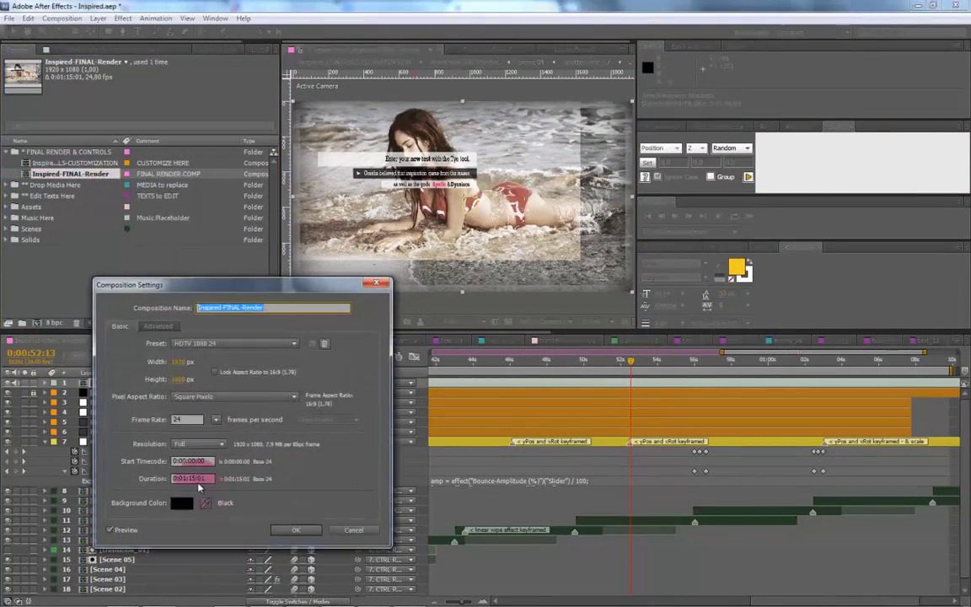
left_click(190, 479)
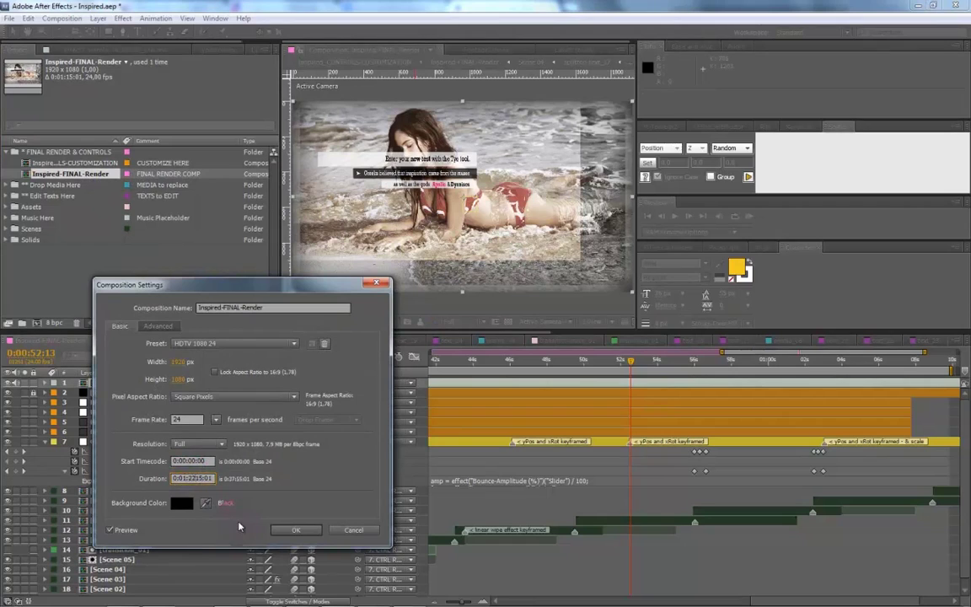
left_click(310, 533)
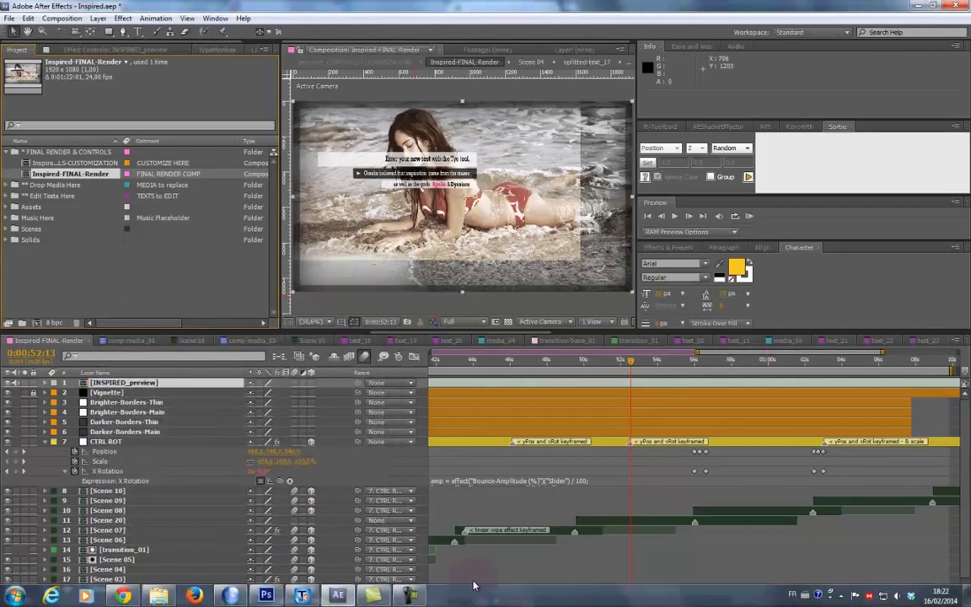
- Extend the four Brighter-Borders and Darker-Borders layers so they end at about 0:01:14:03
left_click_drag(462, 602, 449, 602)
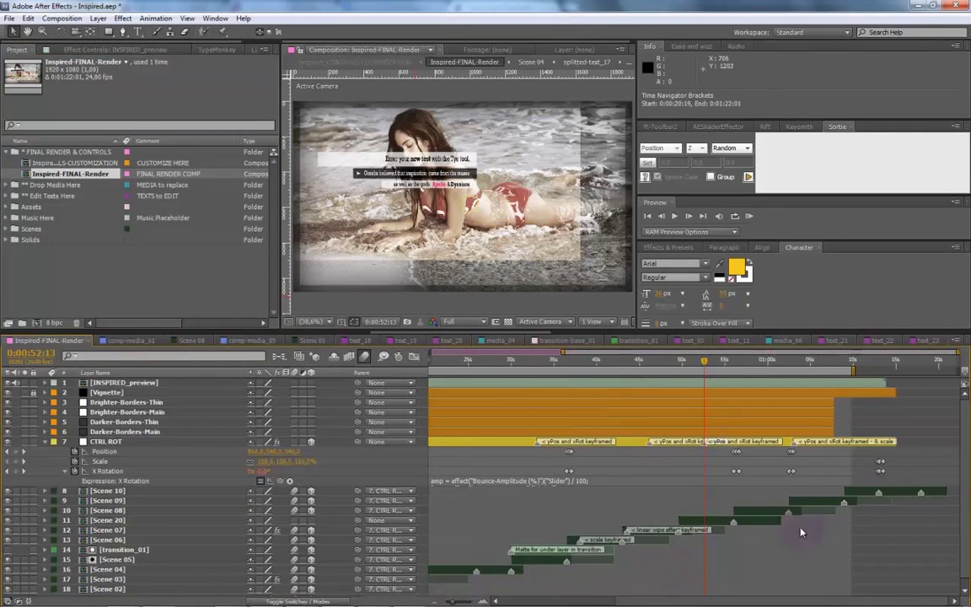
left_click(128, 402)
left_click(140, 431, "shift")
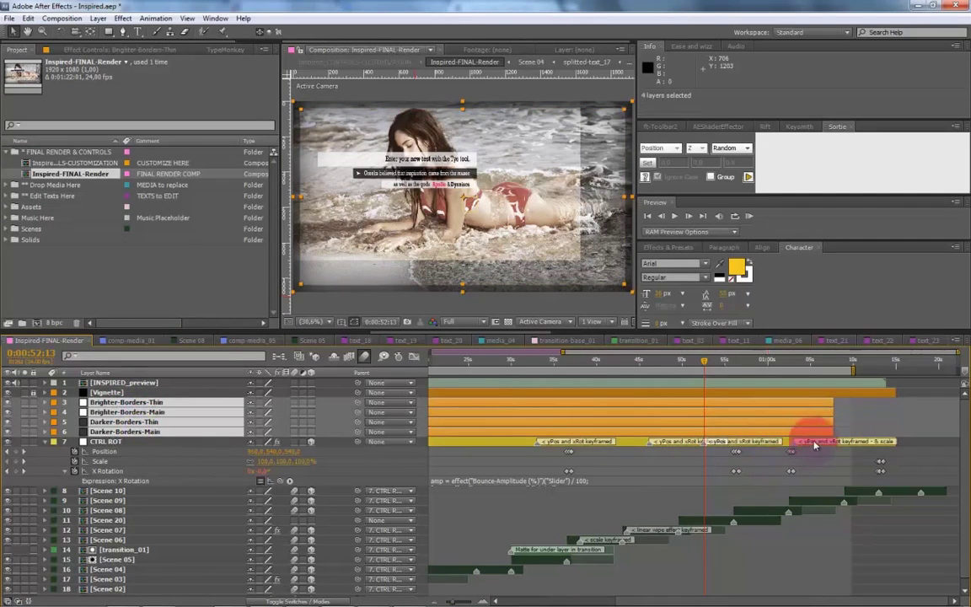
left_click_drag(831, 431, 881, 424)
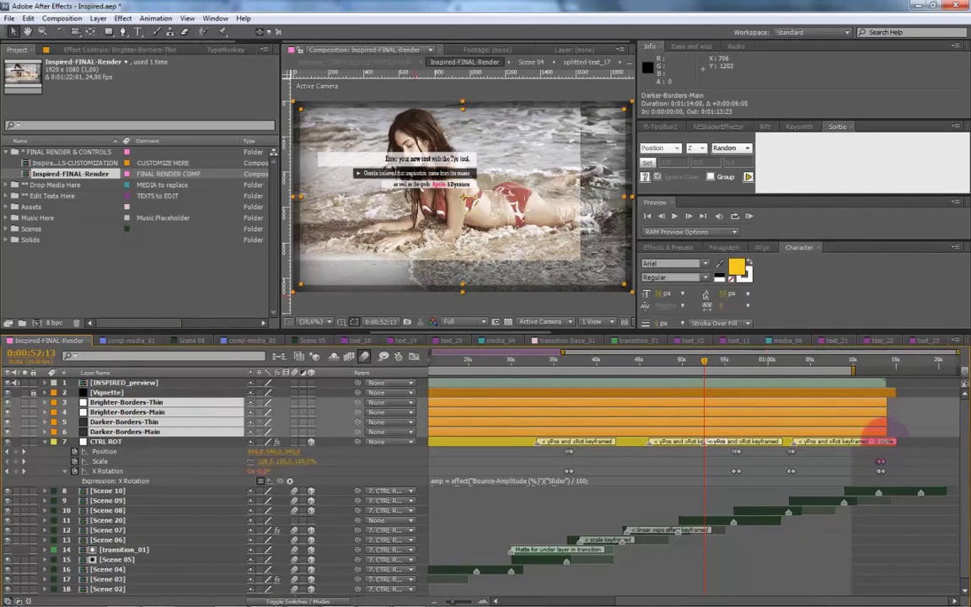
- Extend the Vignette layer, the CTRL ROT layer and the work area to about 0:01:21:00
left_click(900, 391)
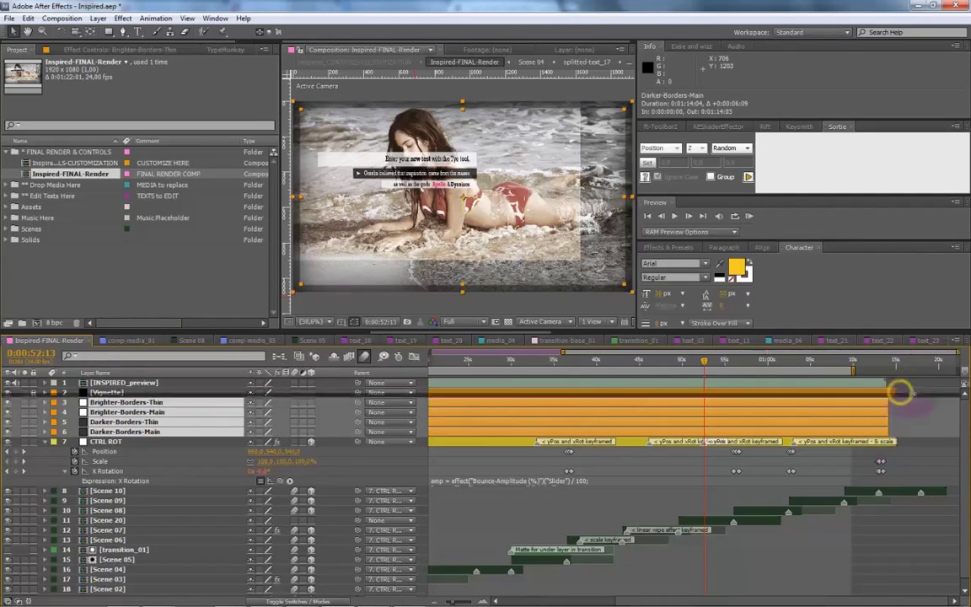
left_click_drag(892, 392, 898, 390)
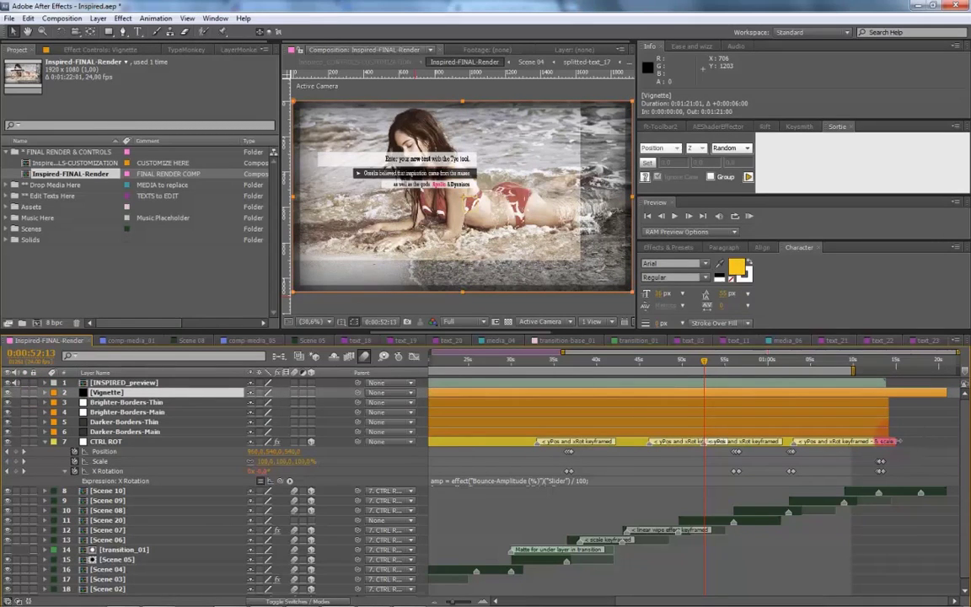
left_click_drag(899, 441, 945, 441)
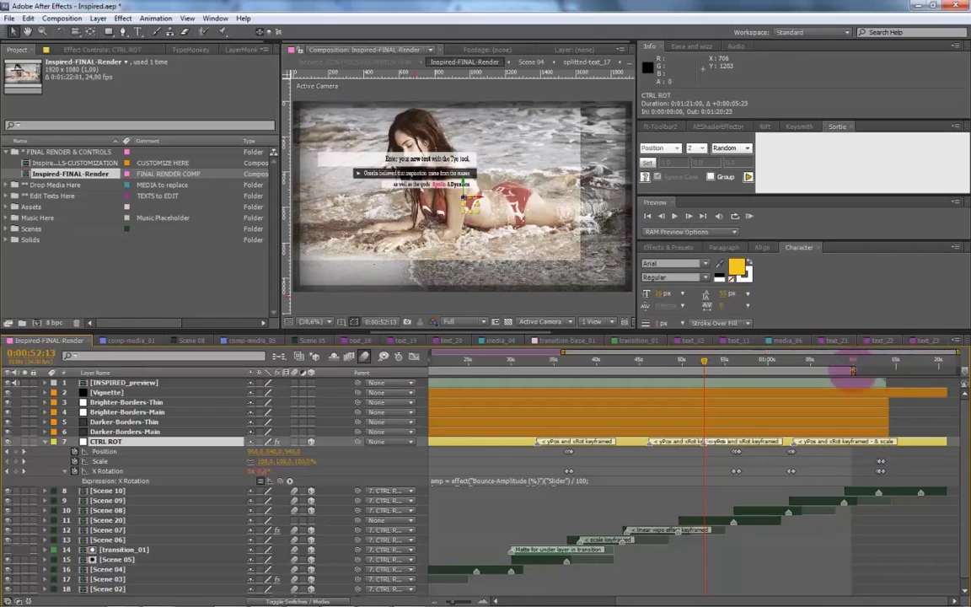
left_click_drag(854, 368, 946, 384)
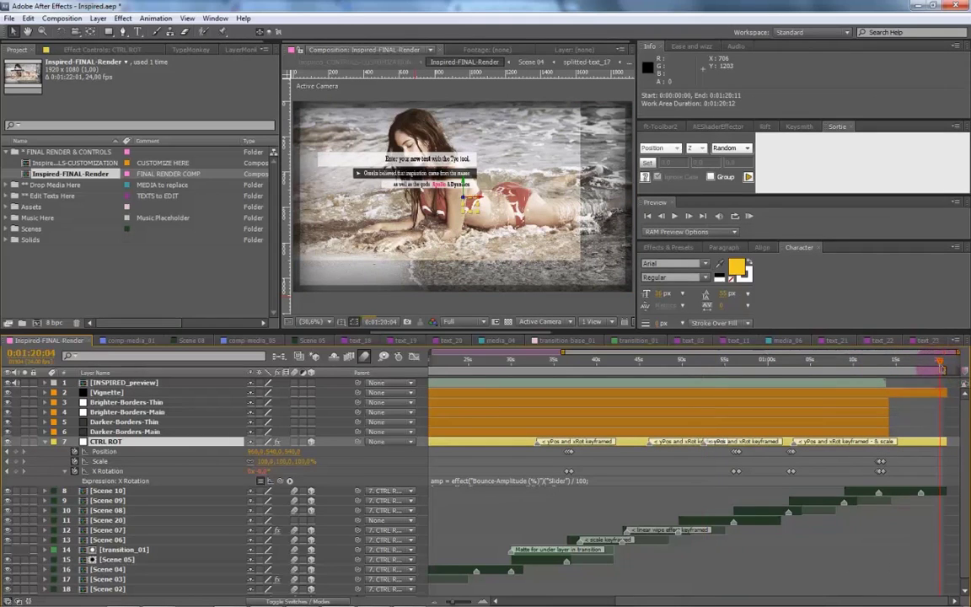
left_click(831, 360)
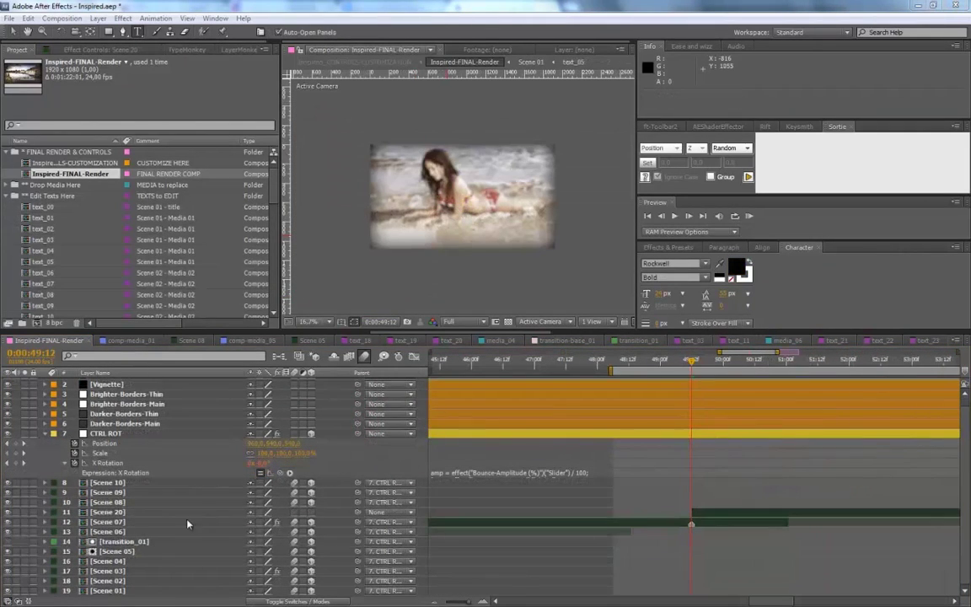
- Apply the Linear Wipe effect to the Scene 20 layer and keyframe its Transition Completion at 100% at 0:00:49:12
left_click(141, 513)
mouse_move(491, 597)
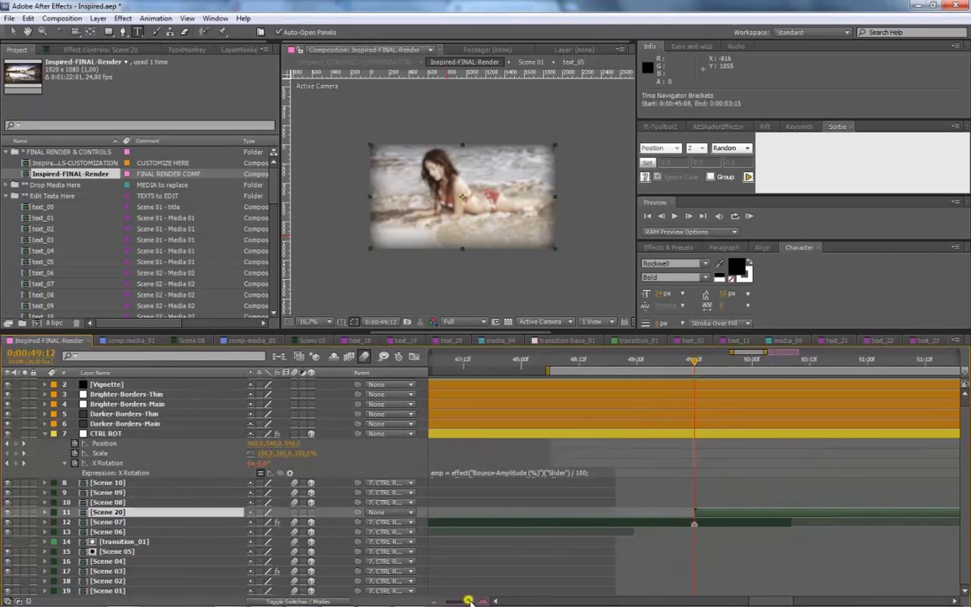
left_click(122, 18)
mouse_move(278, 558)
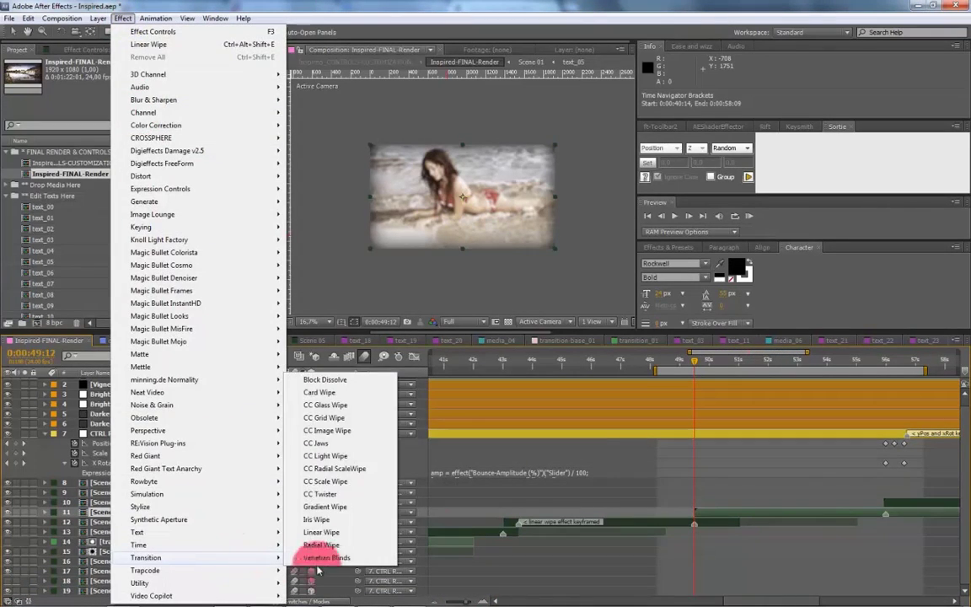
left_click(304, 529)
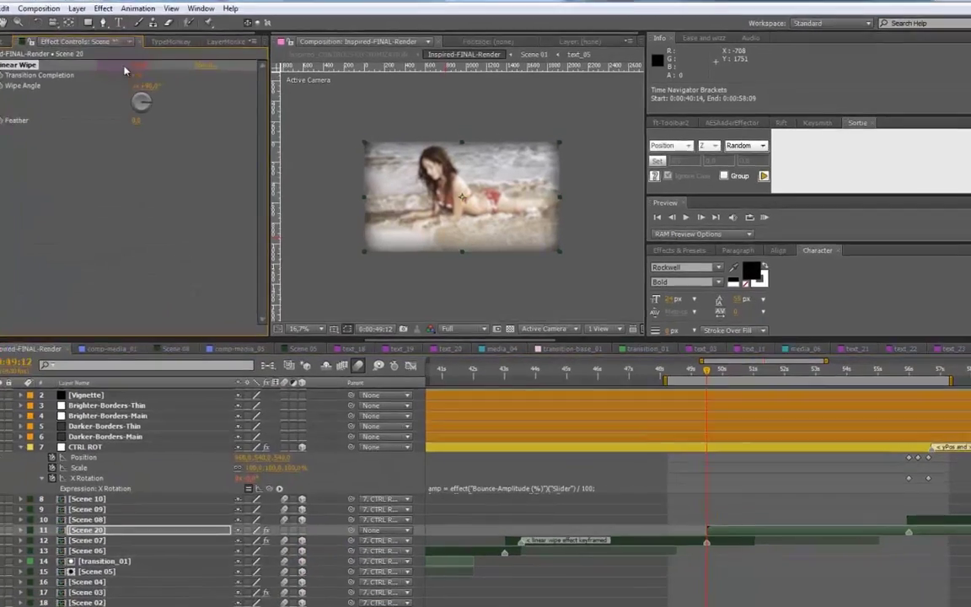
left_click(154, 82)
type("100")
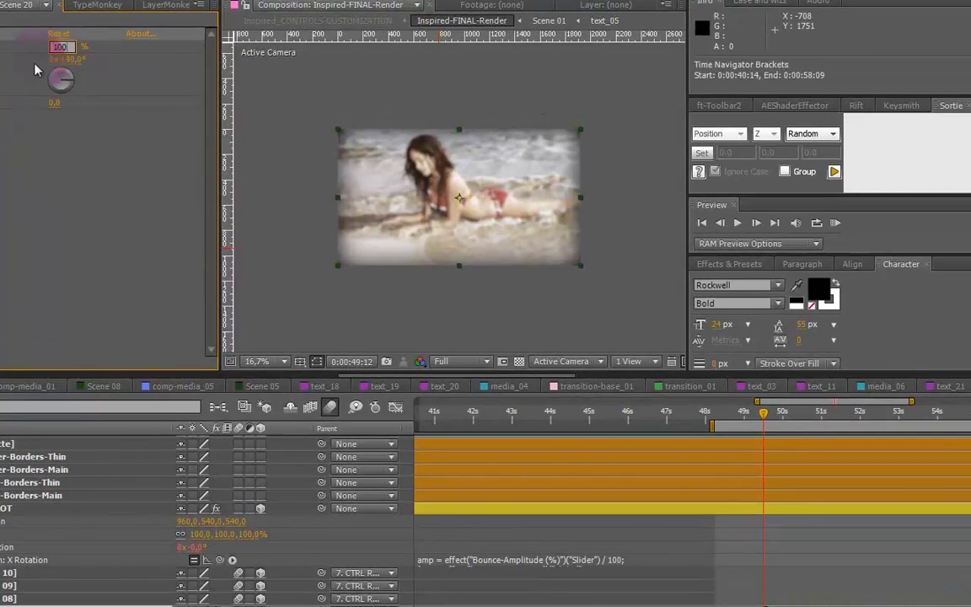
key("Return")
- Set the Scene 20 Linear Wipe's Wipe Angle to 0° and its Feather to 150
left_click(60, 73)
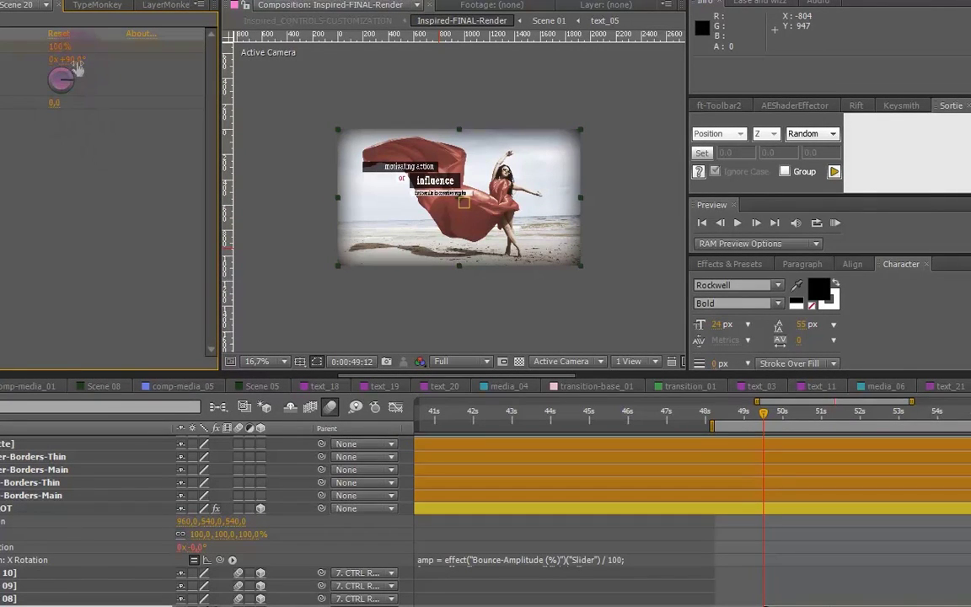
left_click(58, 103)
type("150")
- Keyframe the Linear Wipe's Transition Completion at 0% at 0:00:50:03 and scrub through the wipe into Scene 20
left_click_drag(690, 507, 744, 467)
left_click(788, 412)
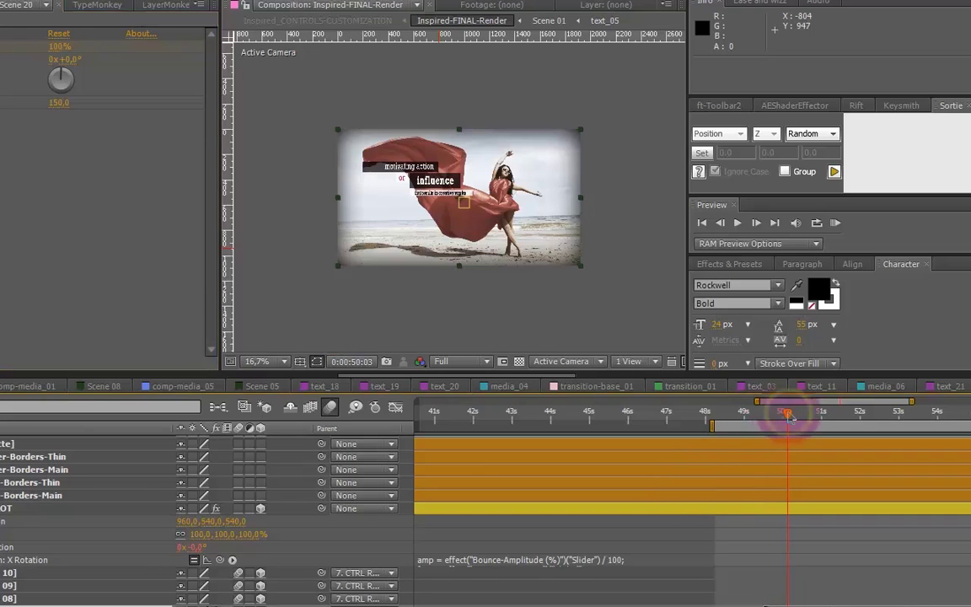
left_click(60, 47)
type("0")
left_click(115, 182)
mouse_move(782, 413)
left_mouse_down()
mouse_move(770, 416)
mouse_move(777, 426)
left_mouse_up()
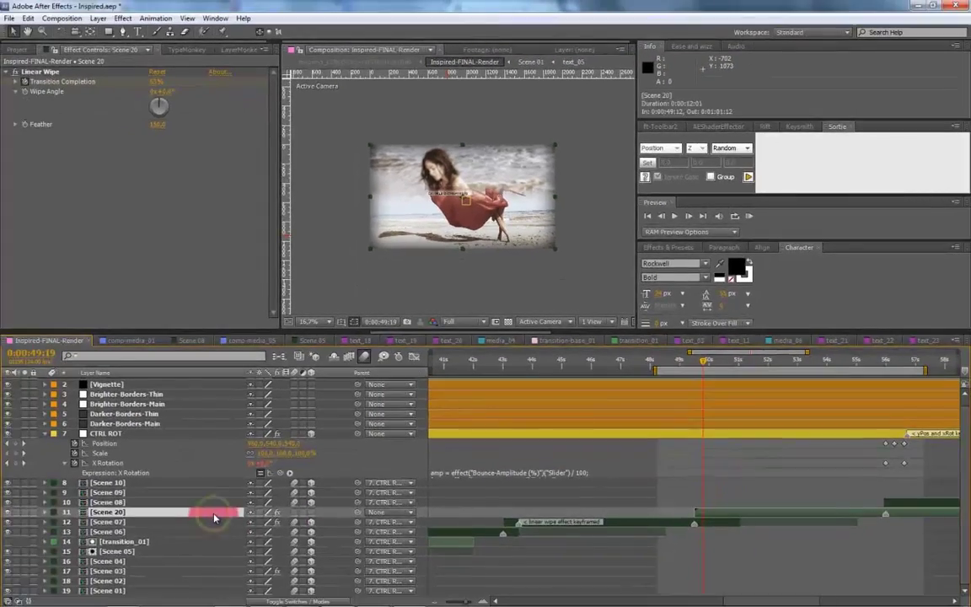
- Select the Transition Completion keyframes of the Scene 20 layer
left_click(194, 512)
left_click(682, 529)
left_click_drag(681, 530, 719, 538)
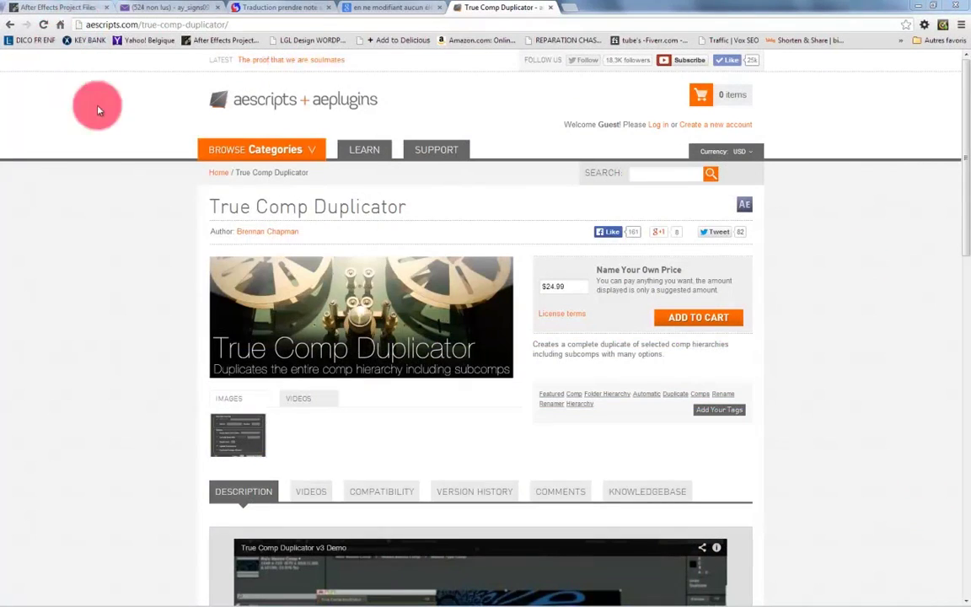
- Switch to the browser and examine the True Comp Duplicator page on aescripts.com, including its title, web address and name-your-own-price field
left_click_drag(419, 207, 211, 208)
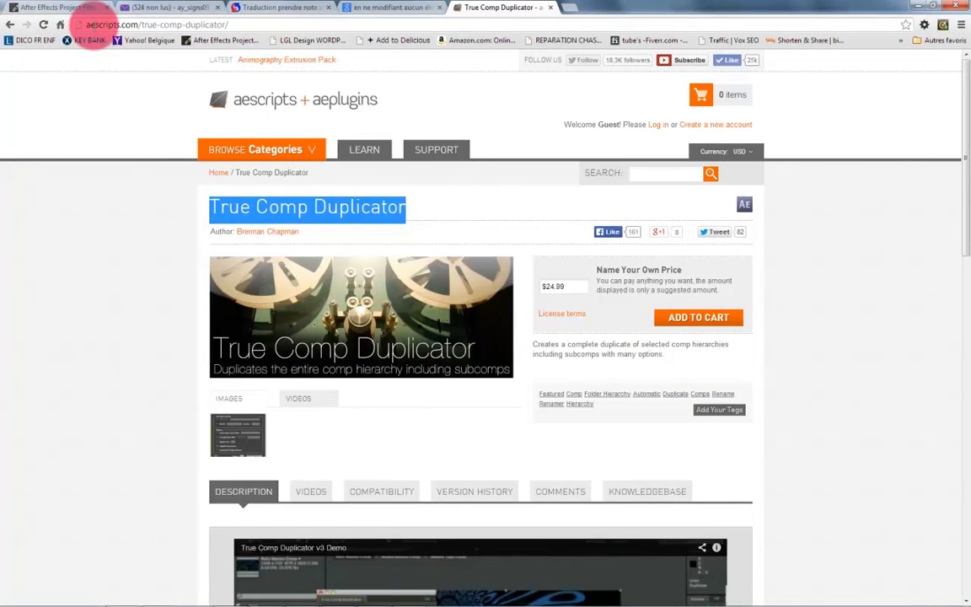
left_click(90, 25)
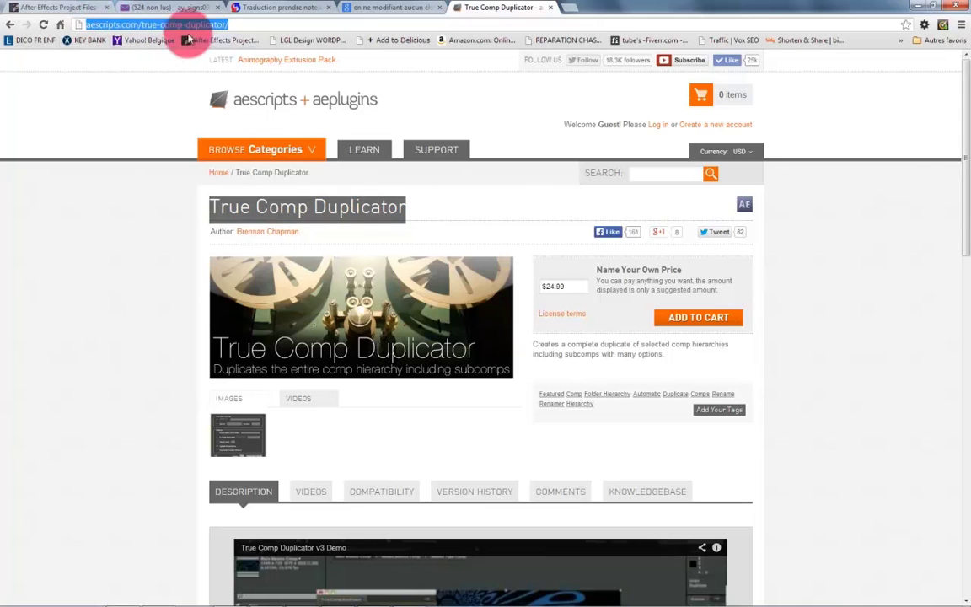
left_click(133, 26)
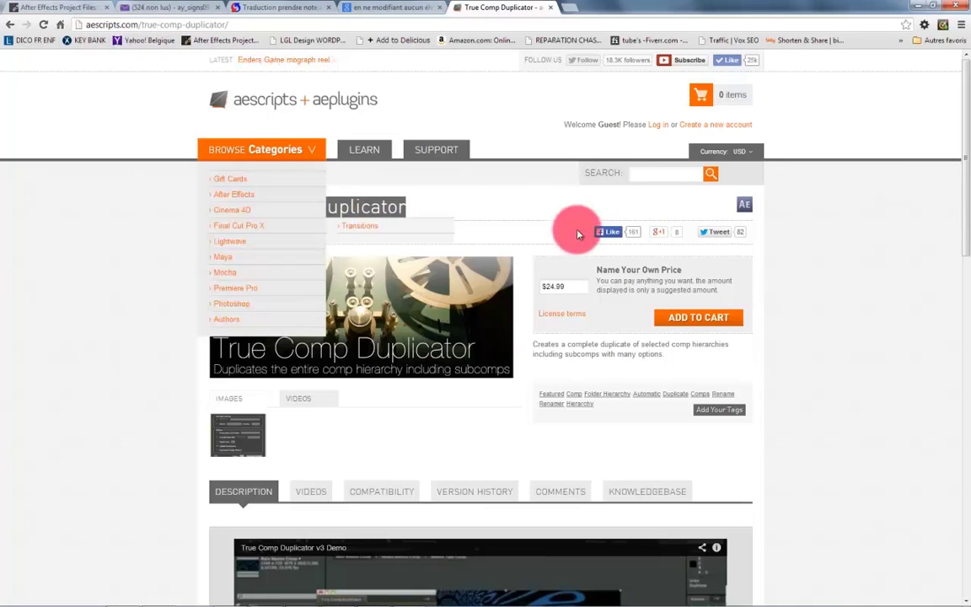
left_click(563, 286)
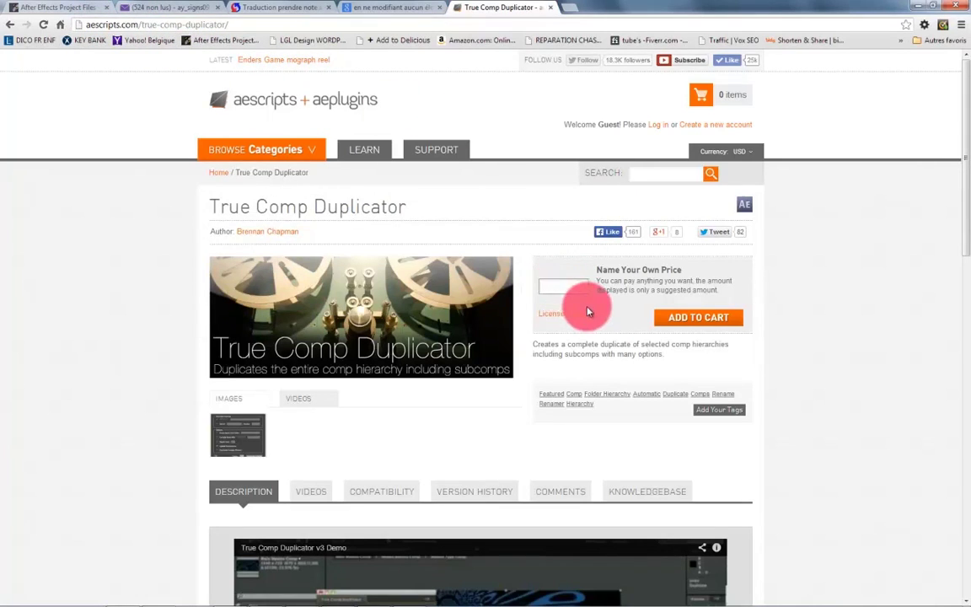